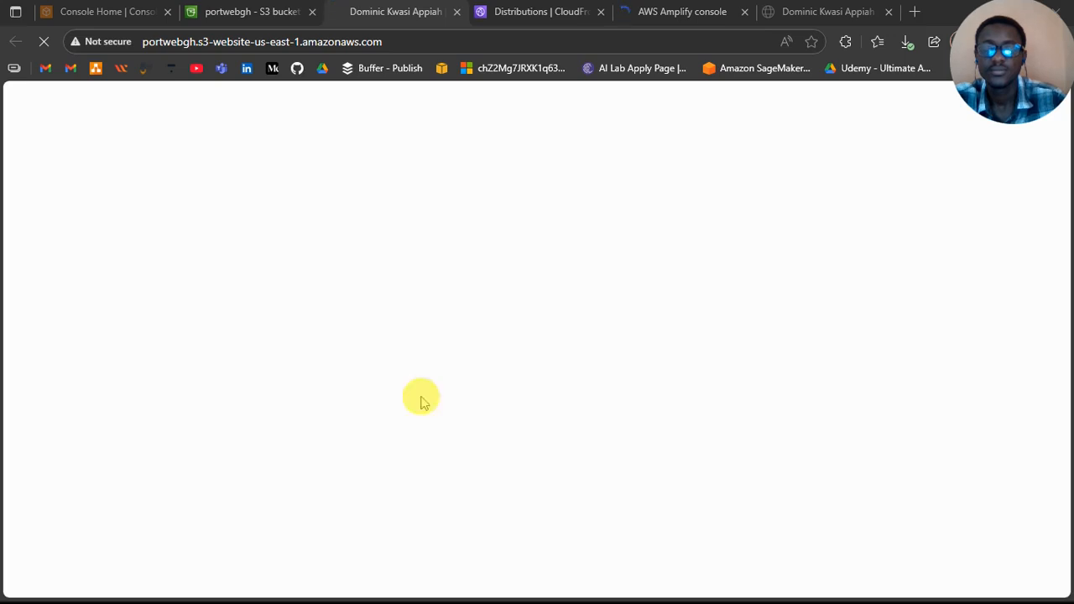
Step: Review the portwebgh S3 bucket's properties and its permissions, including the public-read bucket policy
left_click(247, 11)
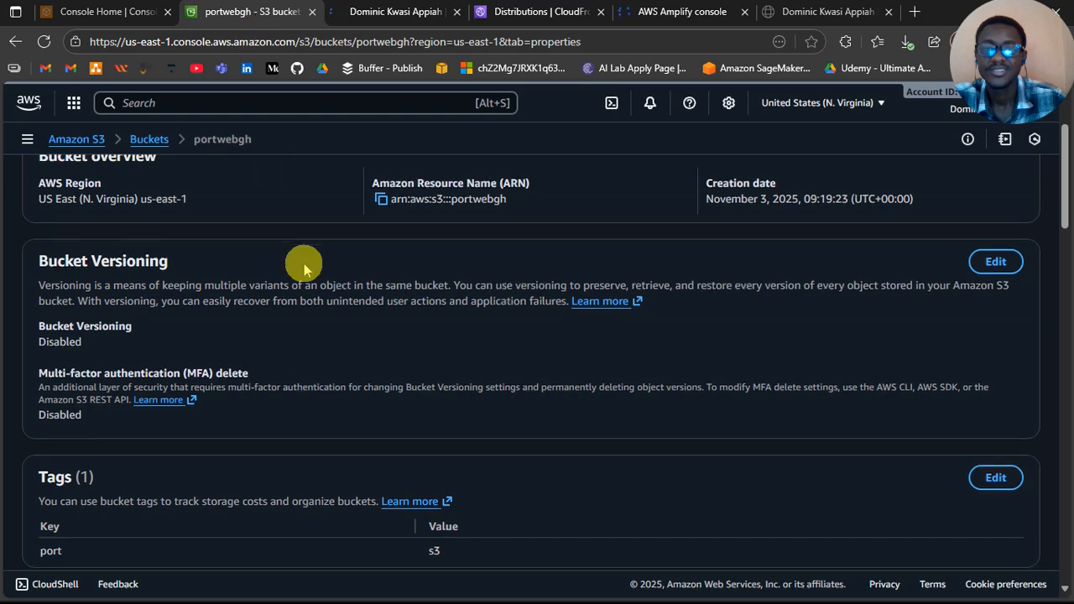
scroll(304, 269, "down", 5)
scroll(304, 268, "up", 6)
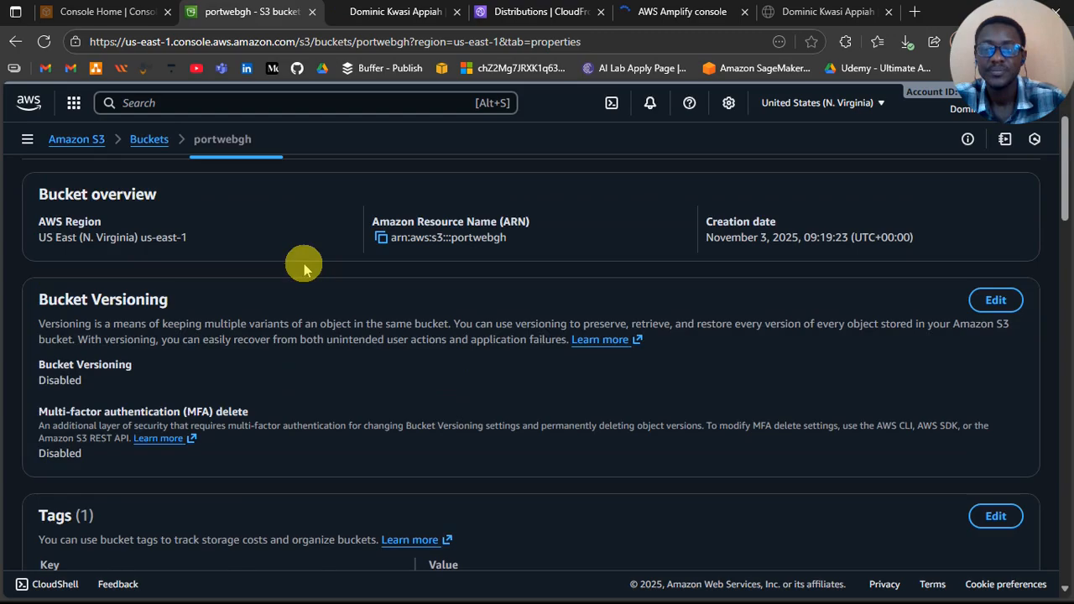
scroll(304, 268, "down", 8)
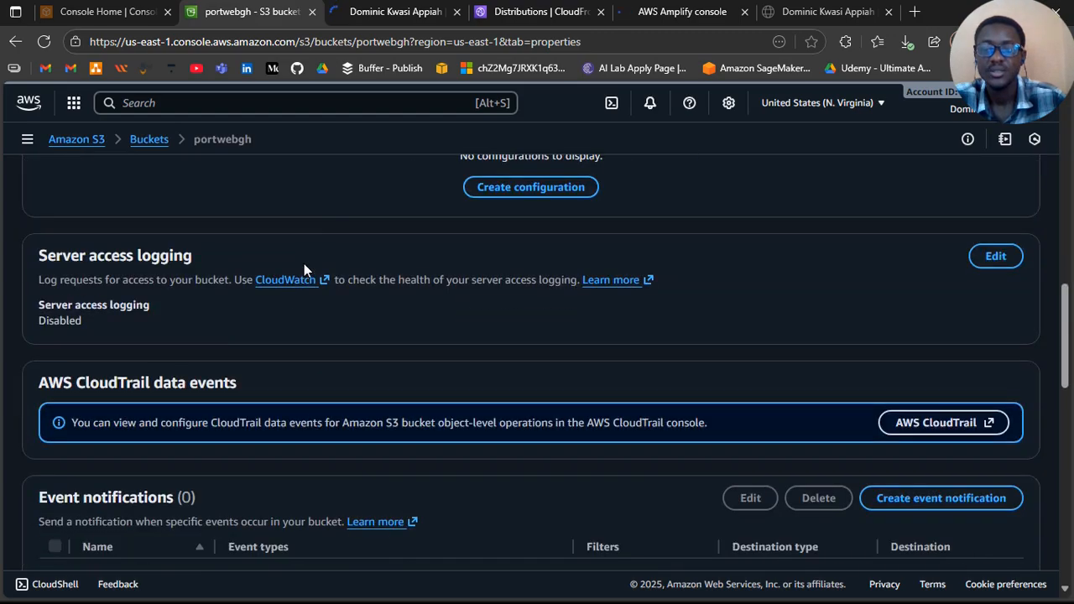
scroll(303, 268, "down", 8)
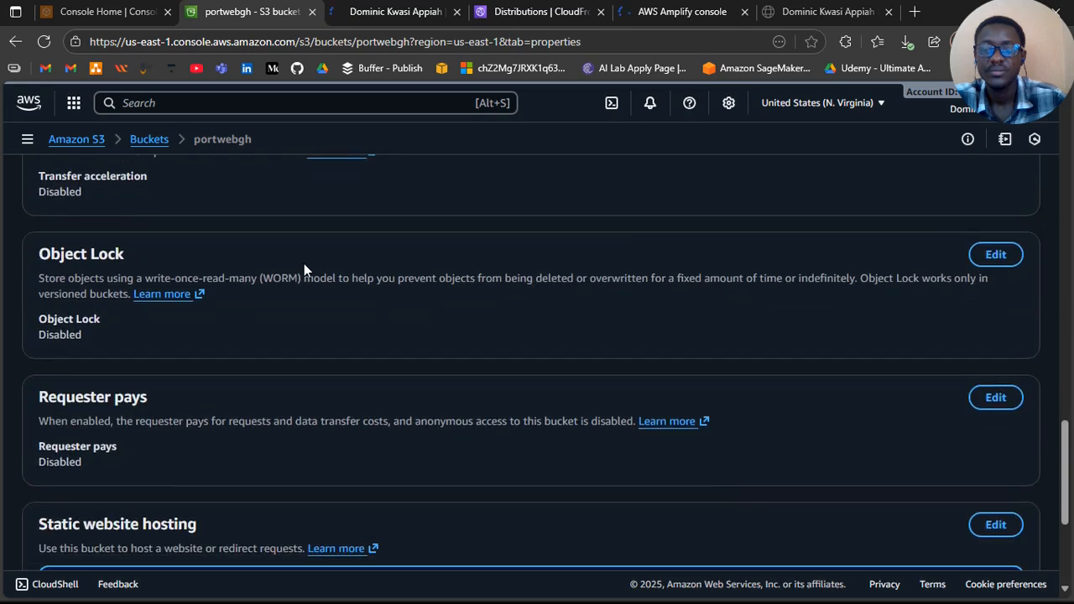
scroll(305, 269, "up", 10)
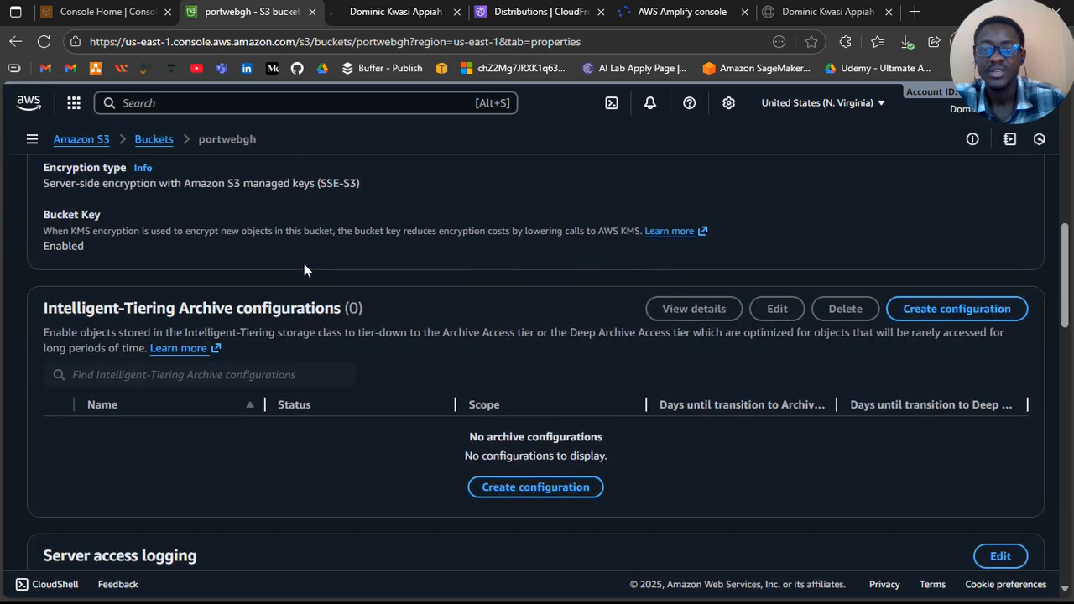
scroll(303, 268, "up", 7)
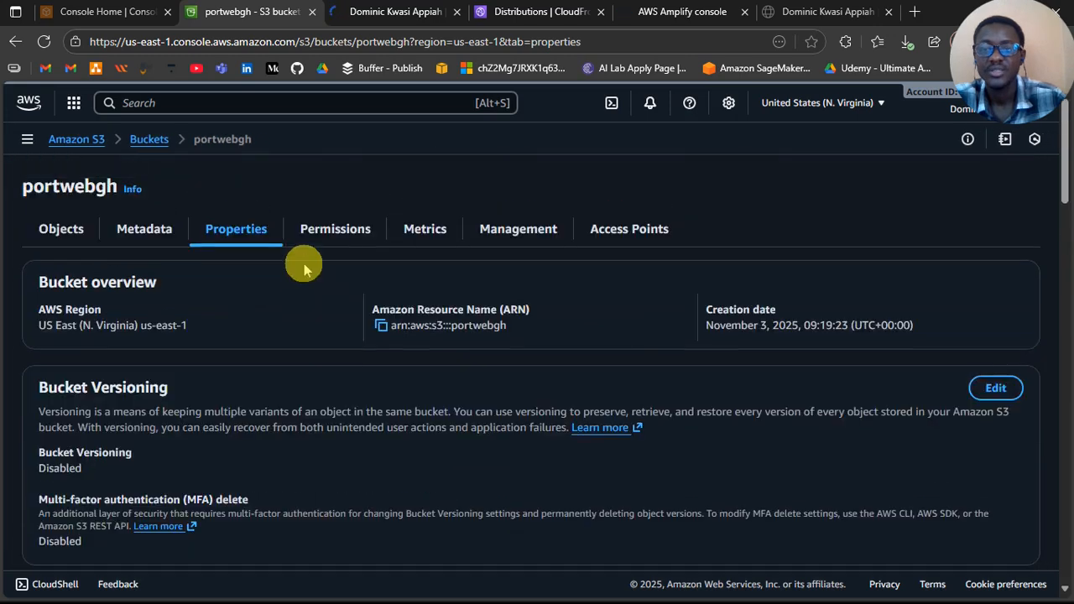
left_click(346, 225)
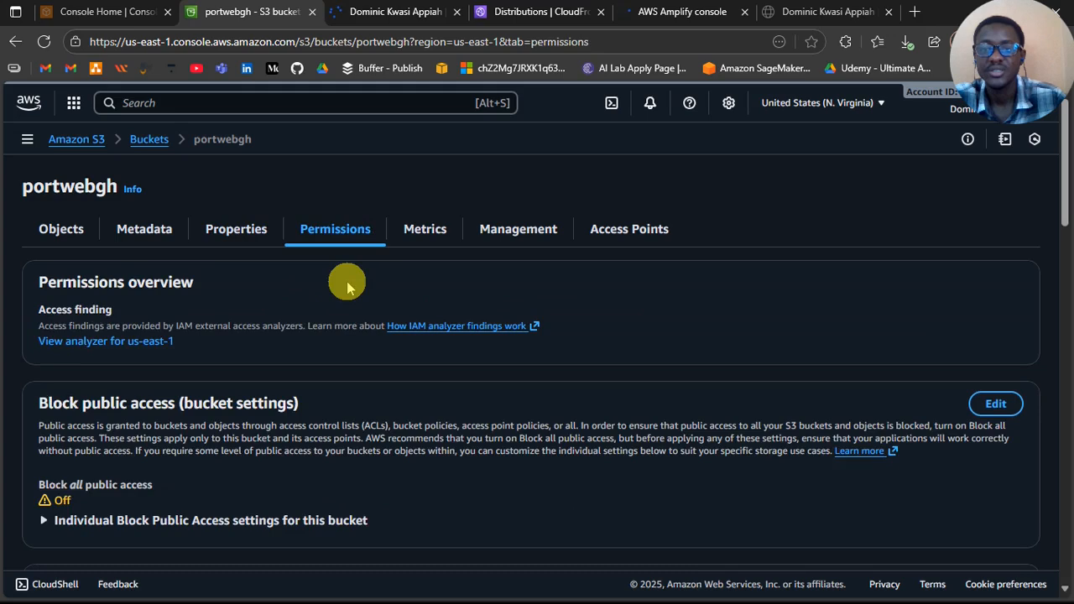
scroll(347, 286, "down", 5)
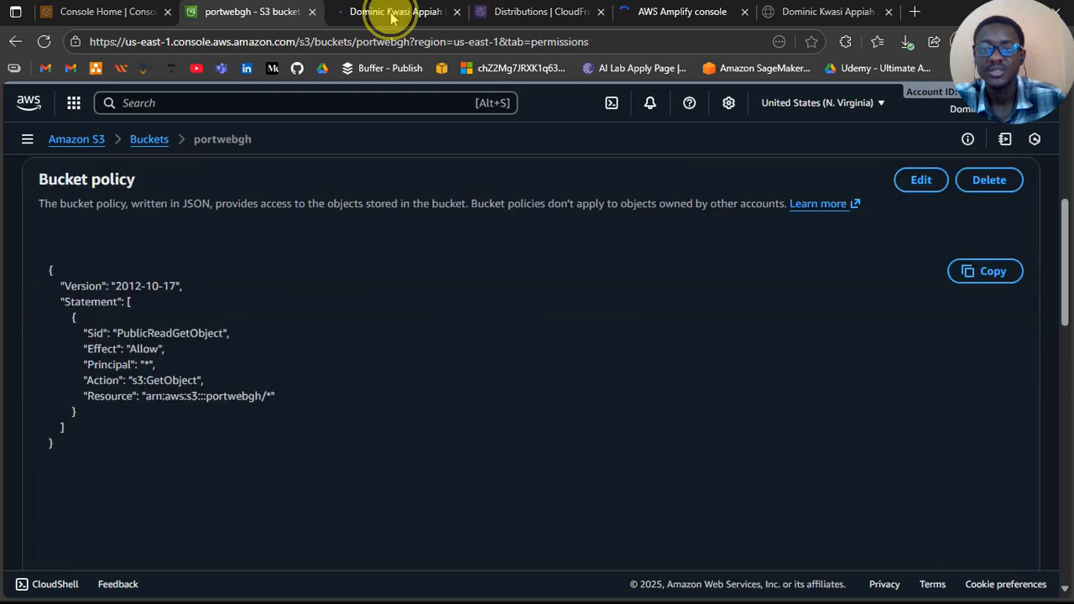
Step: Look over the portfolio page served from the portwebgh S3 website endpoint
left_click(391, 16)
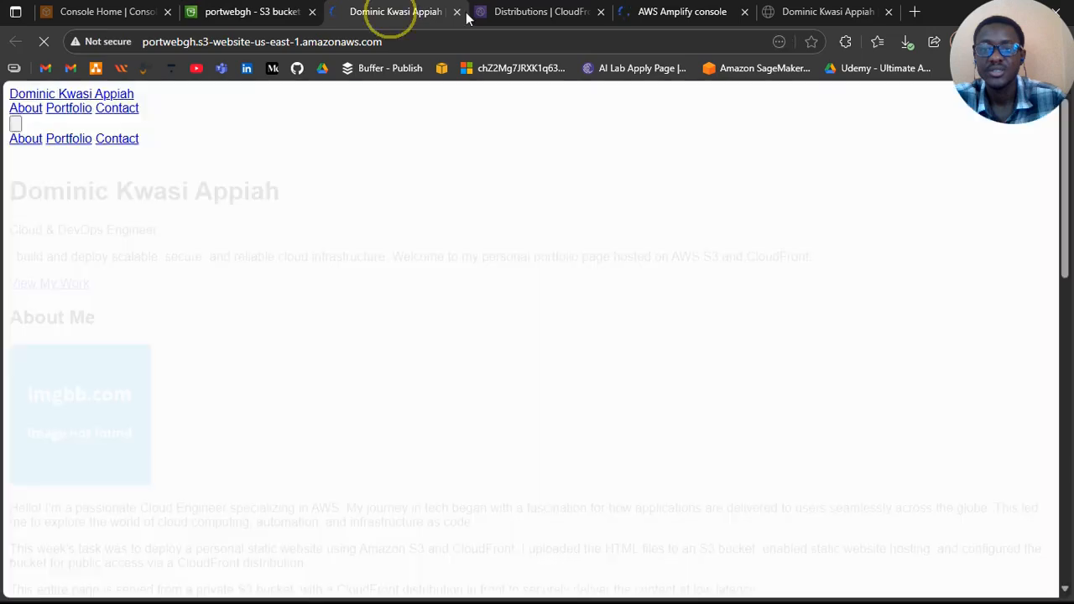
scroll(311, 243, "down", 3)
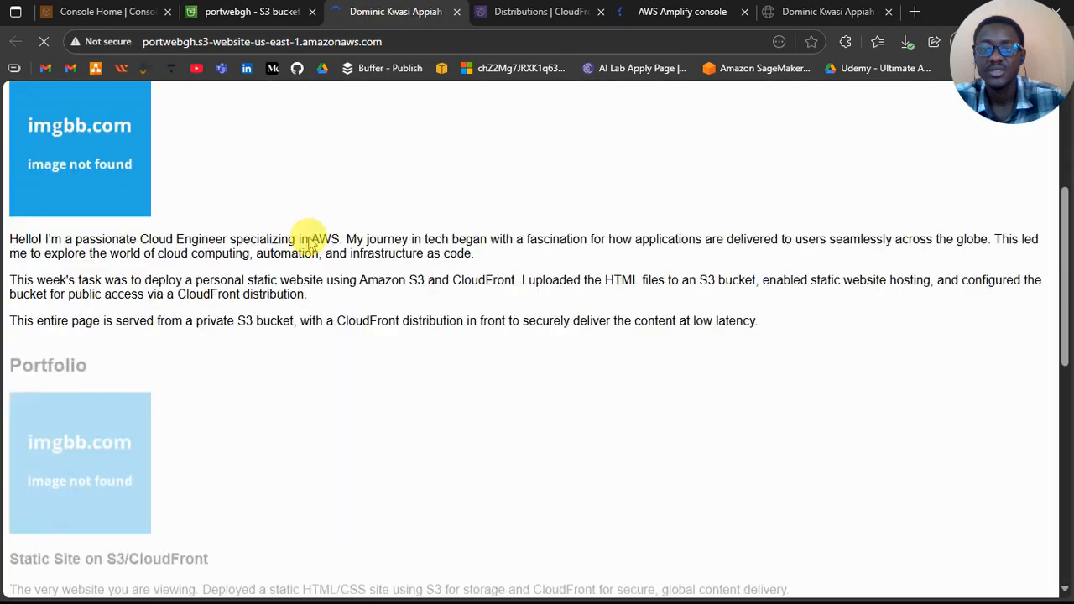
scroll(312, 244, "up", 3)
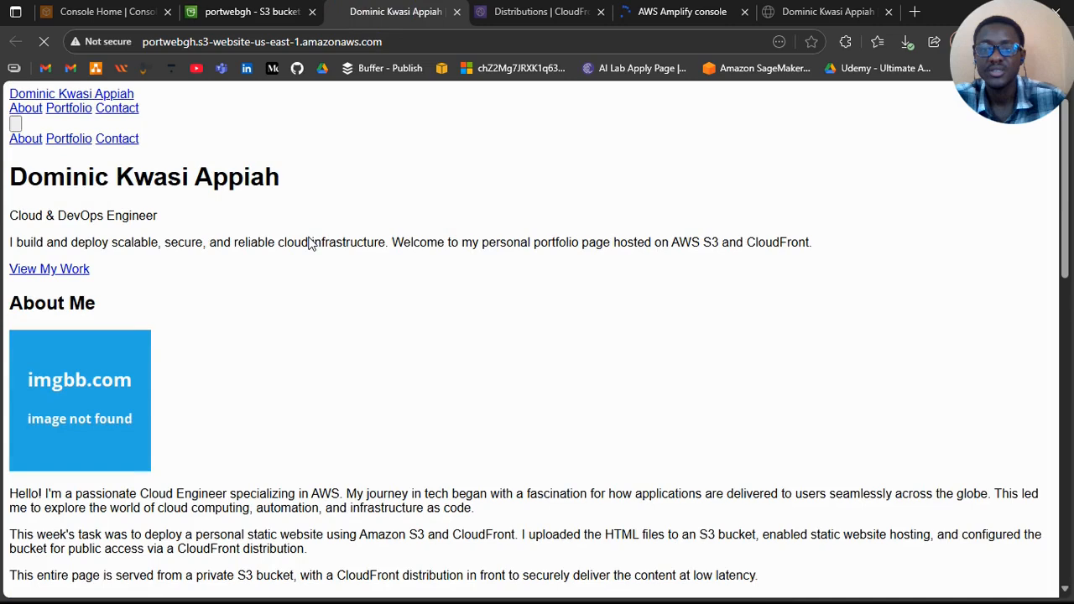
Step: Start creating a CloudFront distribution and enter portweb as its name
key("ctrl+Tab")
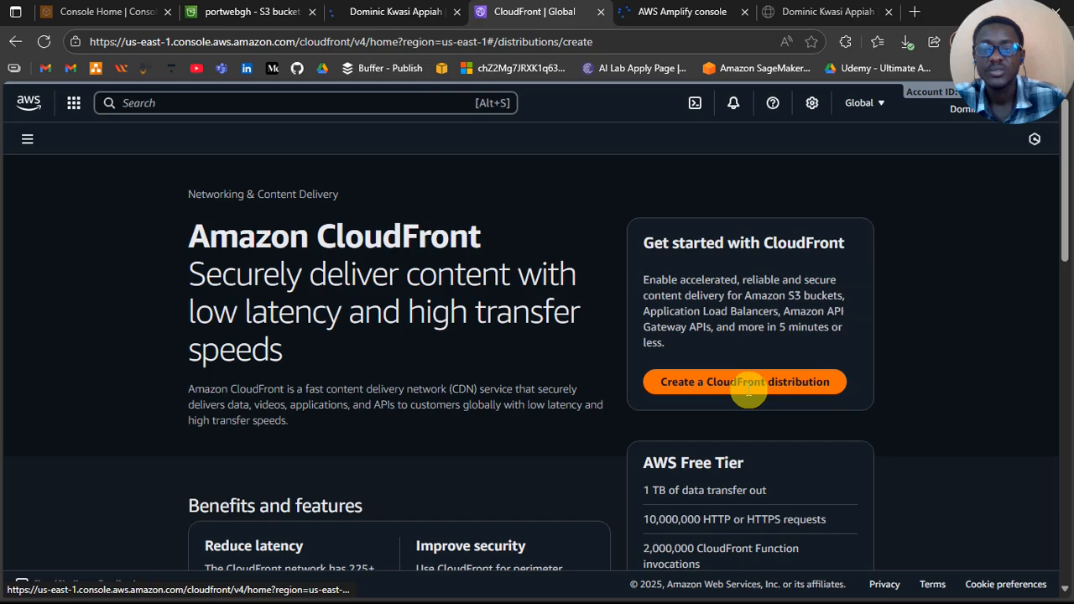
left_click(748, 383)
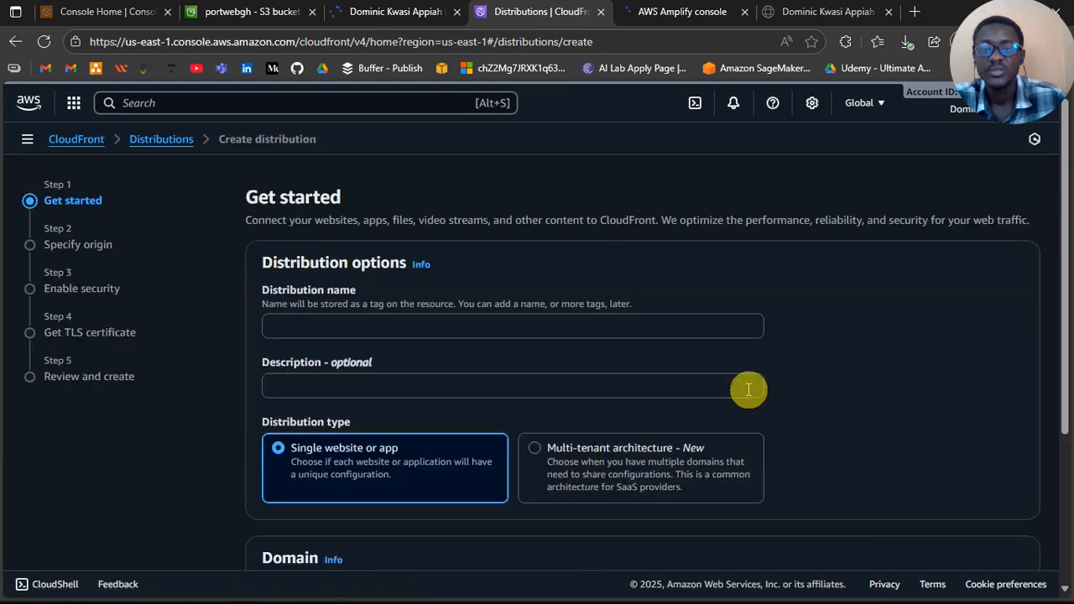
left_click(589, 323)
type("portwe")
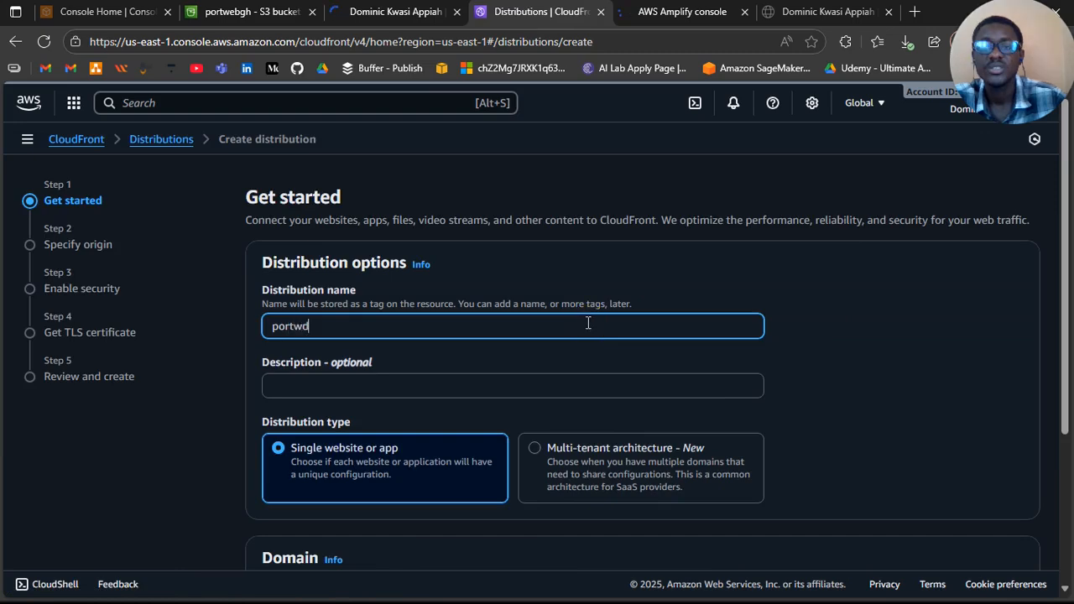
key("BackSpace")
type("eb")
scroll(494, 376, "down", 1)
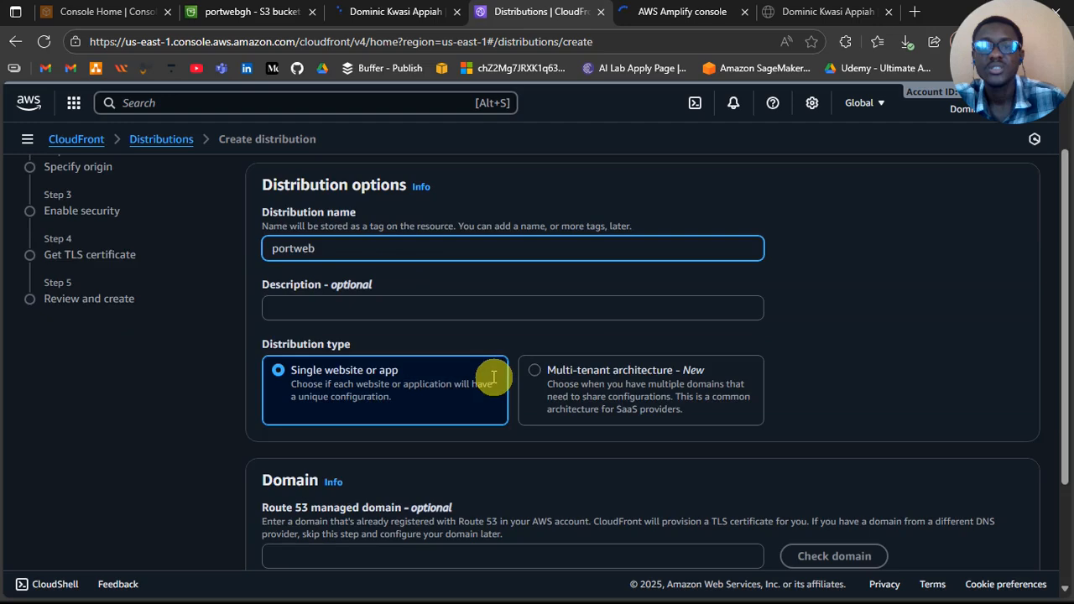
scroll(494, 377, "down", 1)
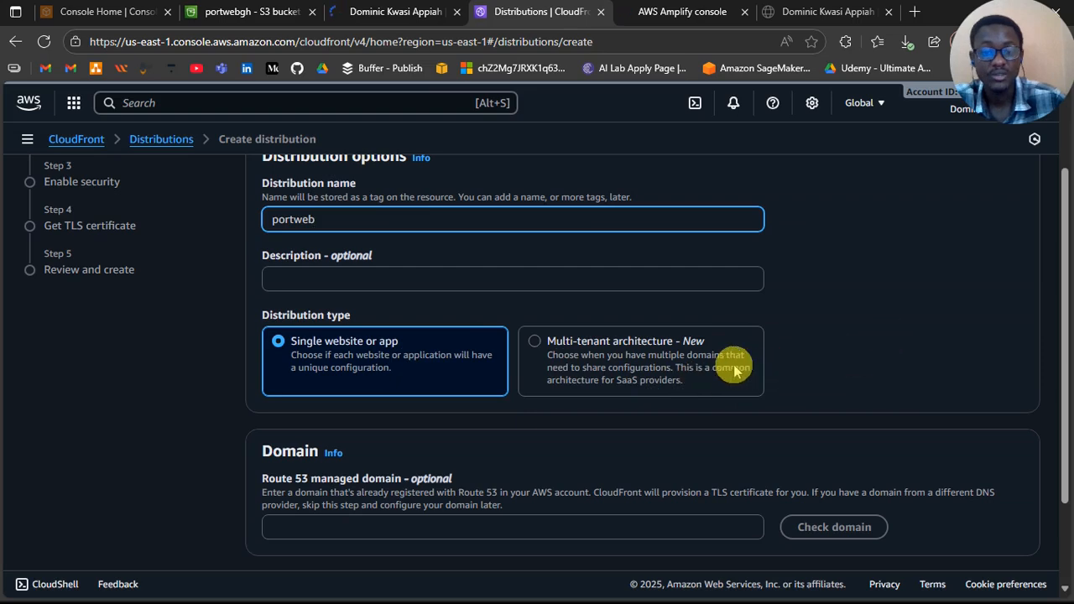
left_click(618, 341)
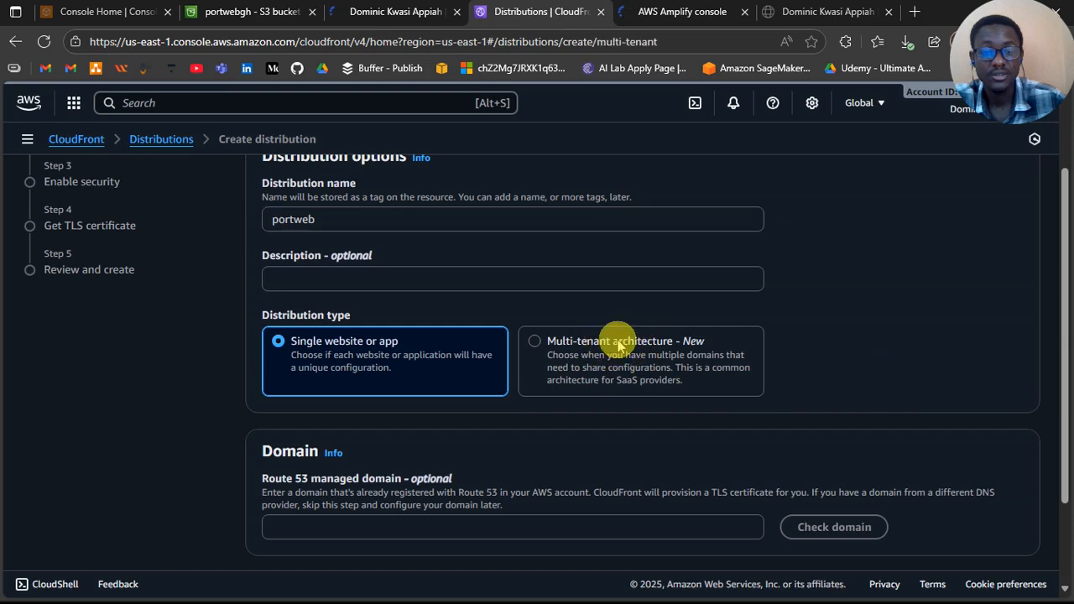
left_click(547, 356)
left_click(299, 276)
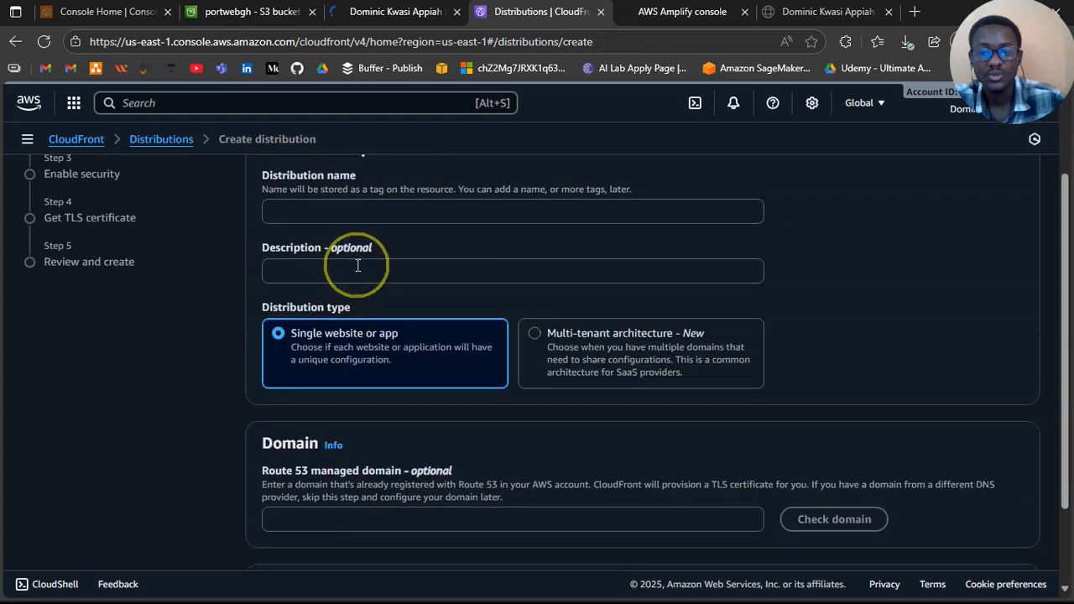
Step: Expand the distribution's optional tags and try to continue to the origin settings
scroll(274, 426, "down", 2)
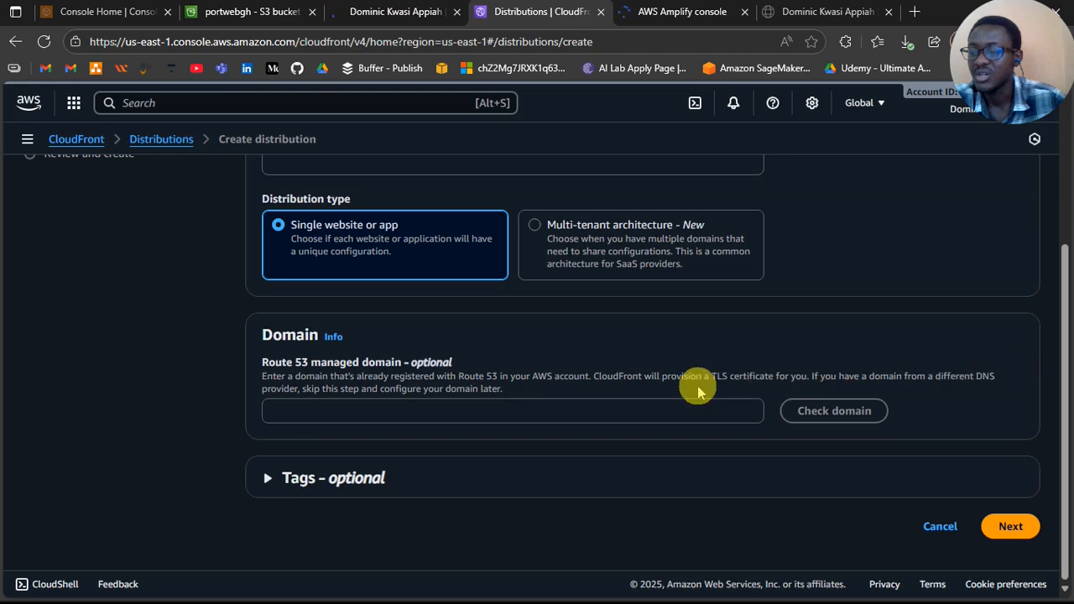
left_click(265, 479)
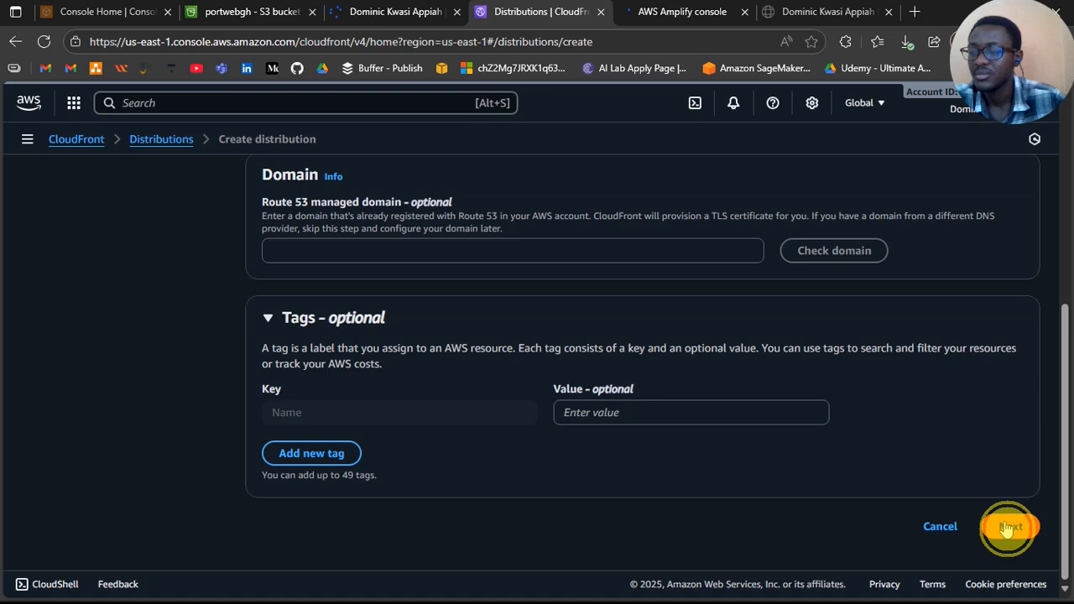
left_click(1009, 526)
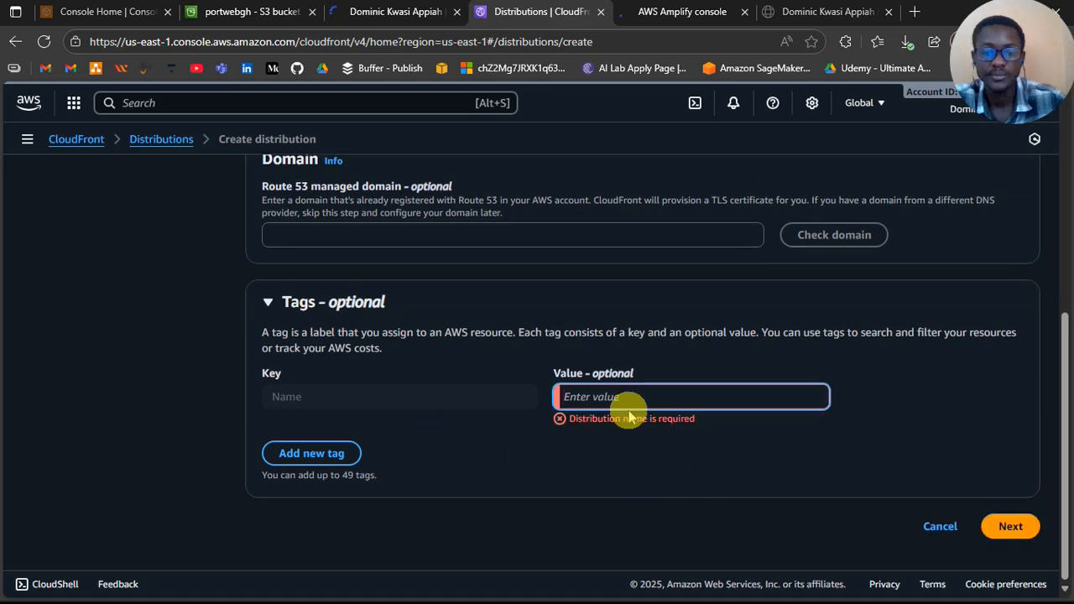
Step: Fill in portweb as the distribution name and continue to the origin settings
scroll(717, 458, "up", 10)
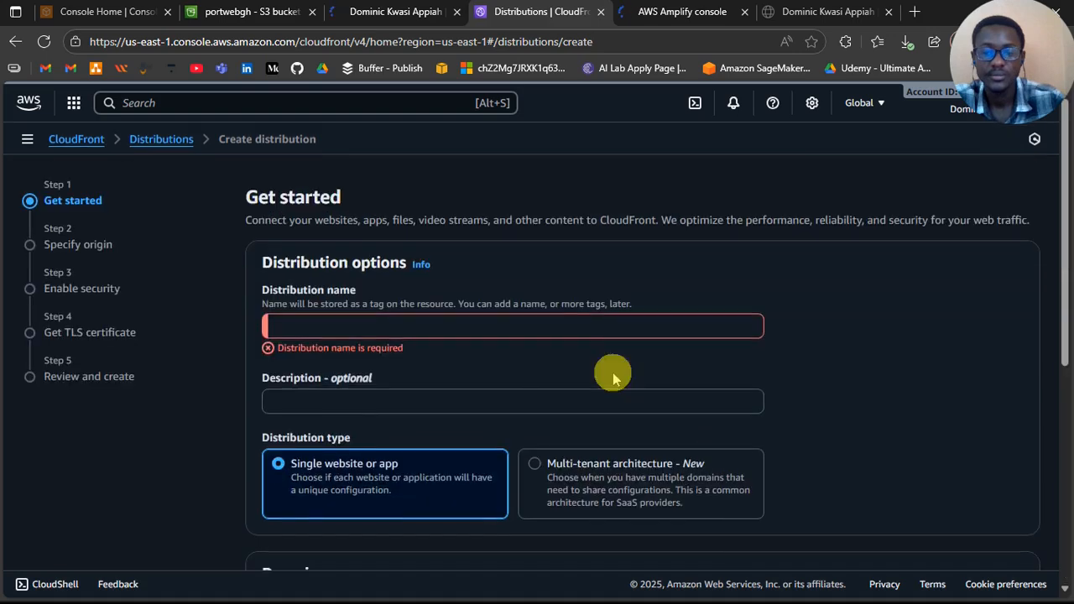
left_click(501, 329)
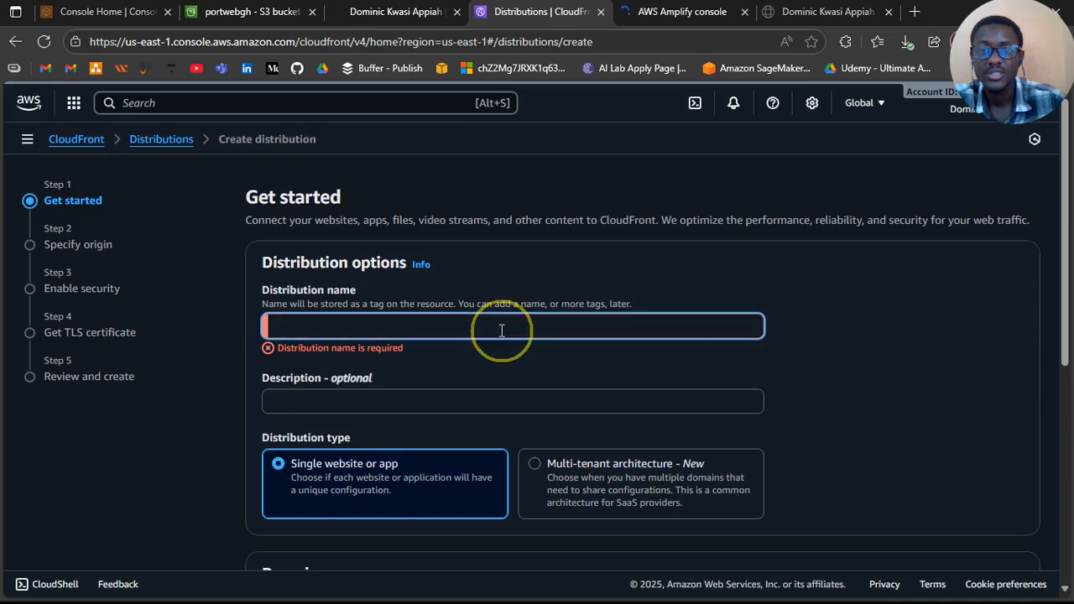
type("portwe")
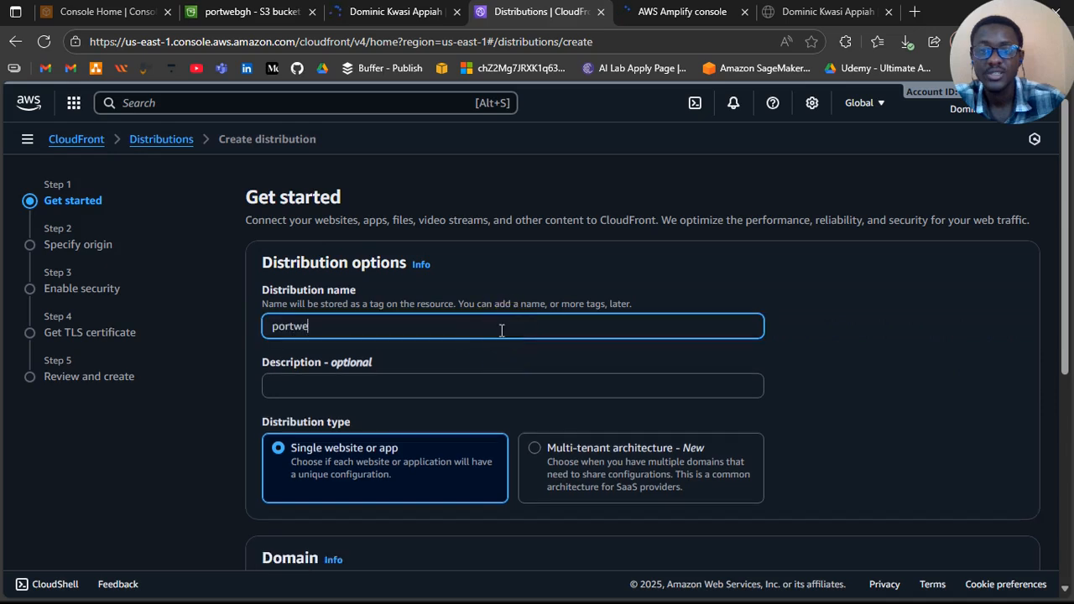
type("b")
scroll(913, 434, "down", 5)
left_click(912, 434)
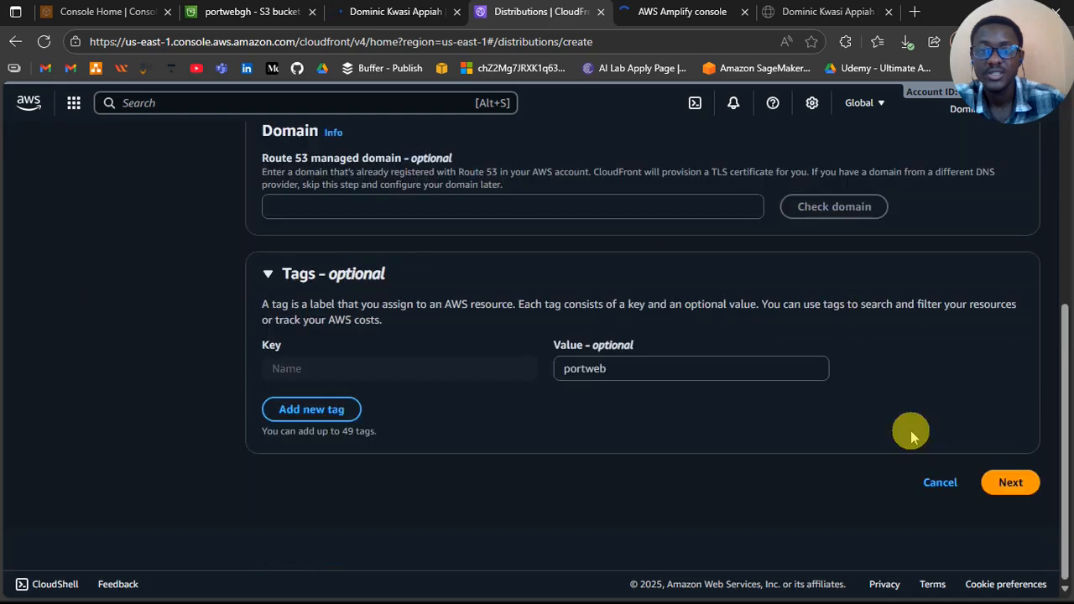
left_click(1001, 529)
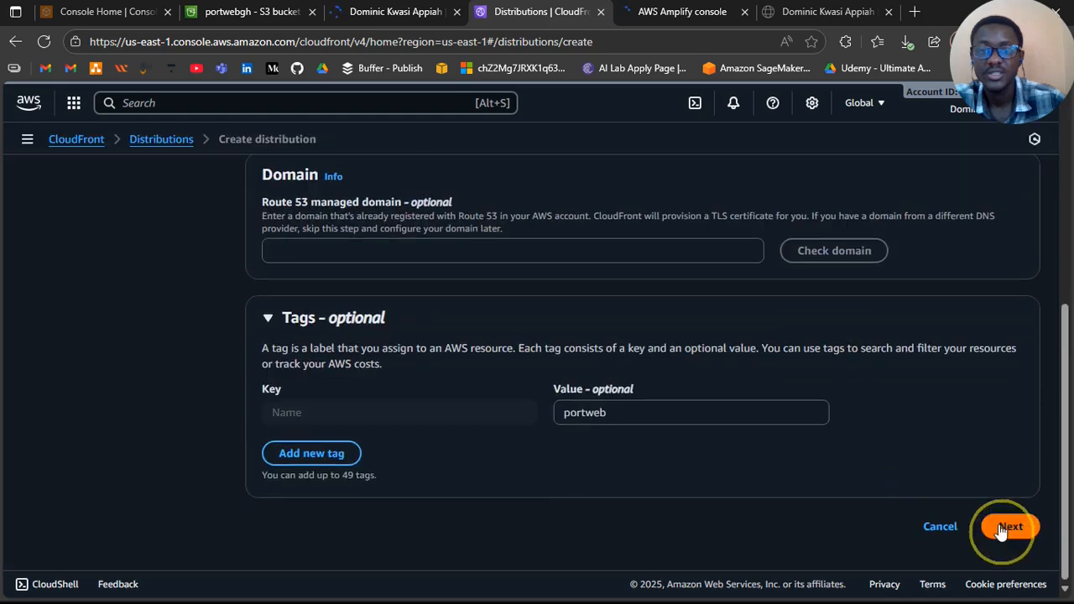
left_click(1000, 529)
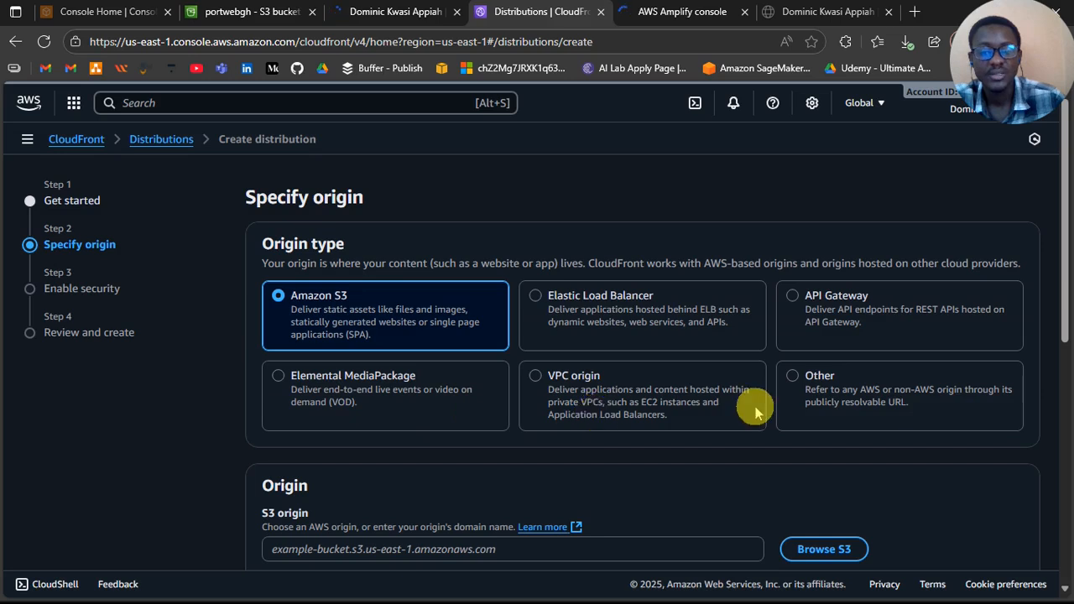
Step: With Amazon S3 as the origin type, open the S3 bucket browser for choosing the distribution's origin
scroll(672, 436, "down", 1)
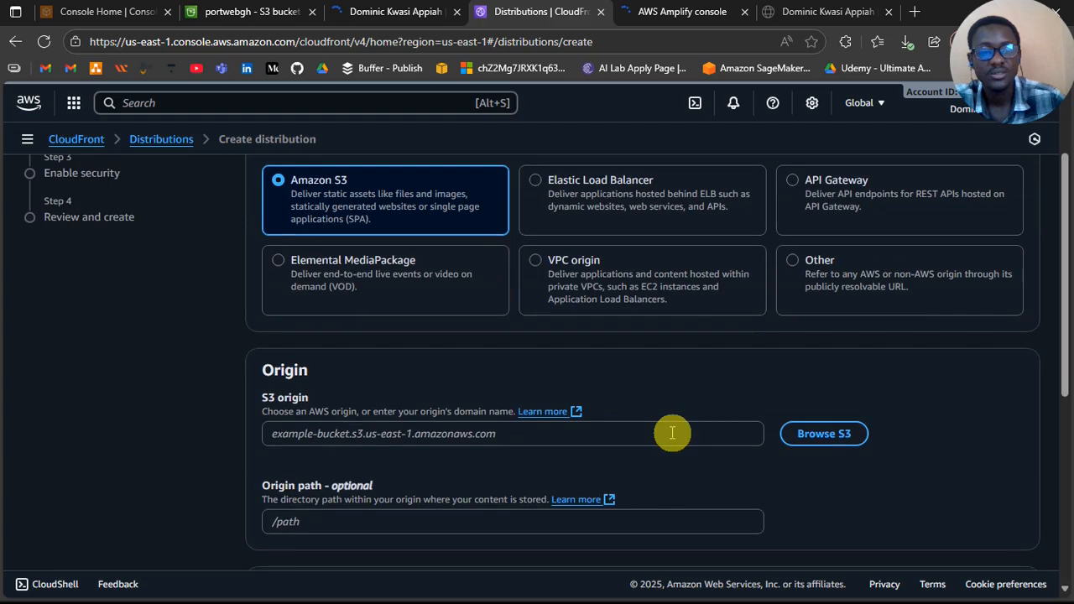
scroll(672, 433, "down", 1)
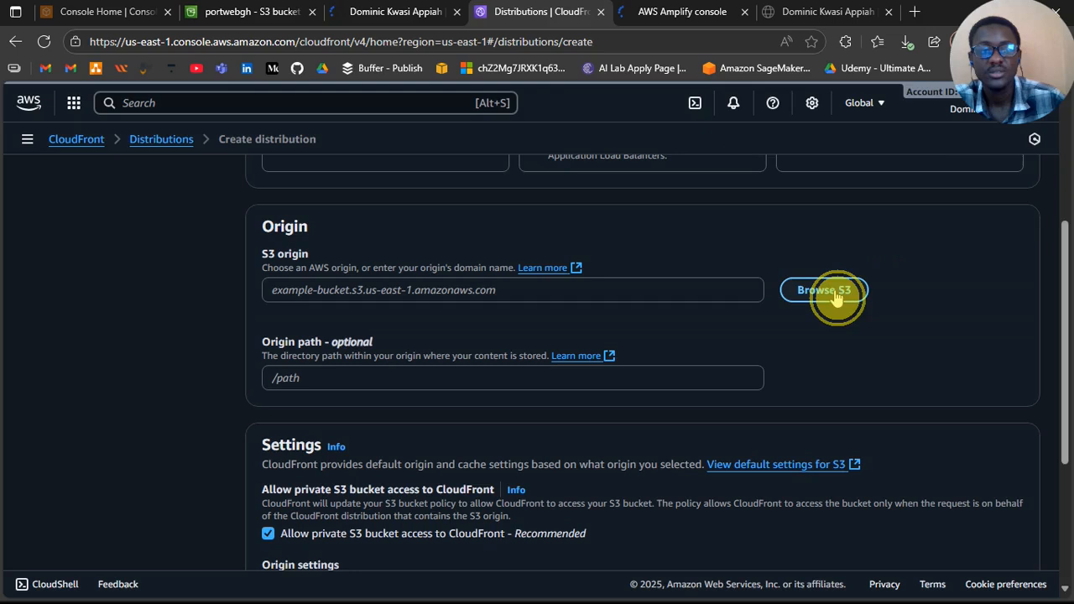
left_click(834, 290)
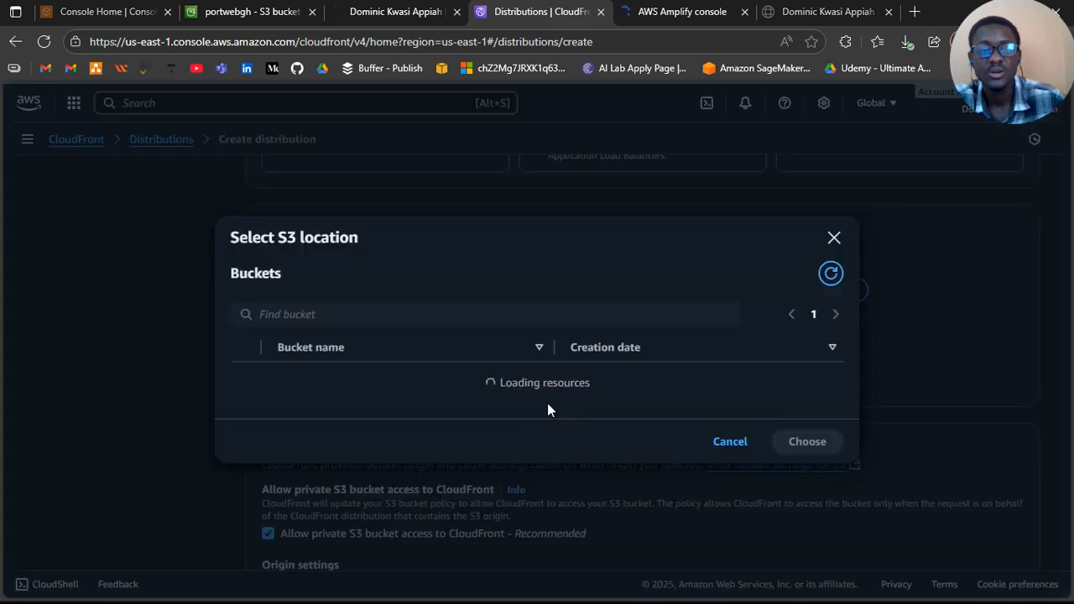
Step: Return to the S3-hosted portfolio page, reload it and look through its content from start to end
left_click(407, 17)
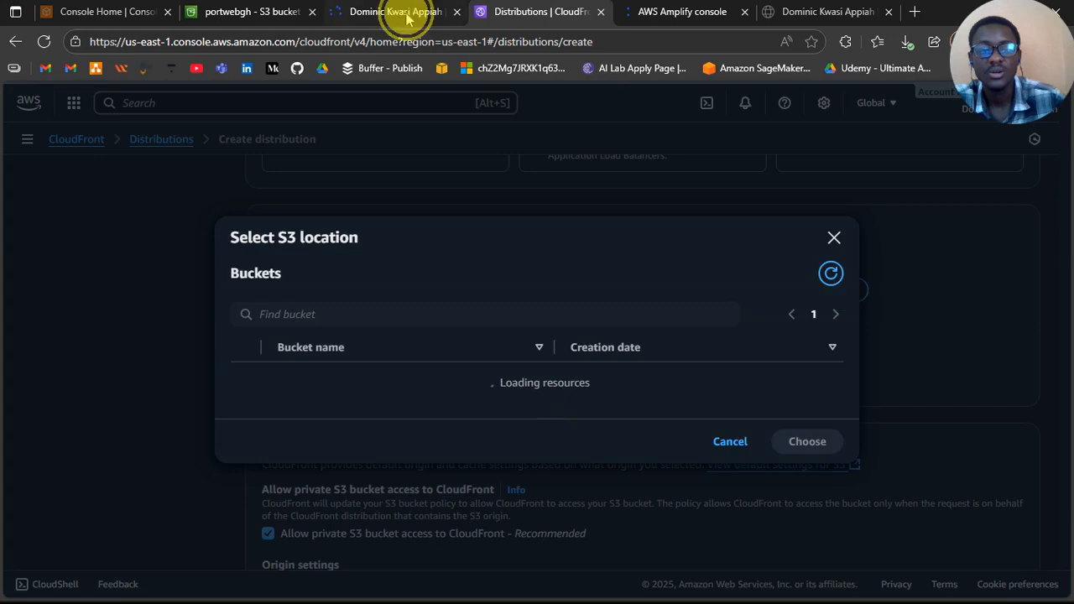
scroll(369, 265, "down", 3)
scroll(372, 271, "up", 12)
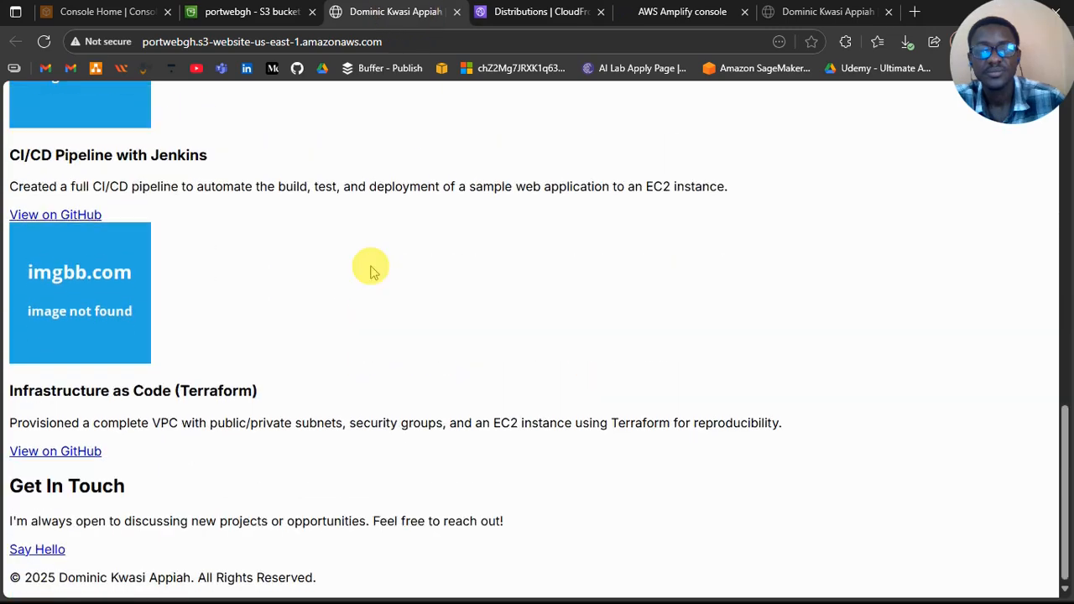
left_click(42, 43)
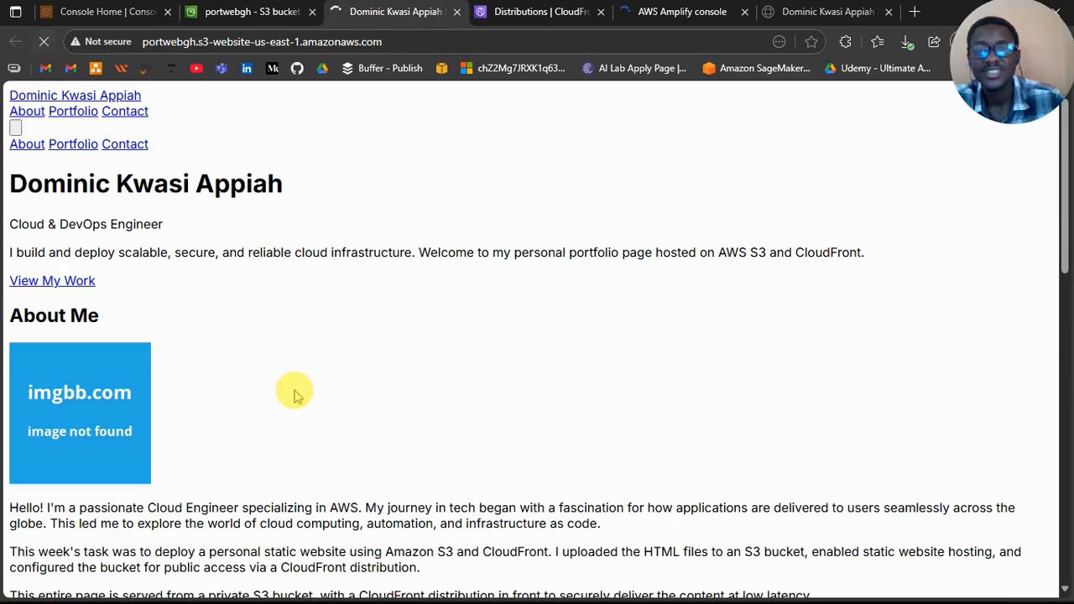
scroll(294, 394, "down", 2)
scroll(294, 394, "down", 4)
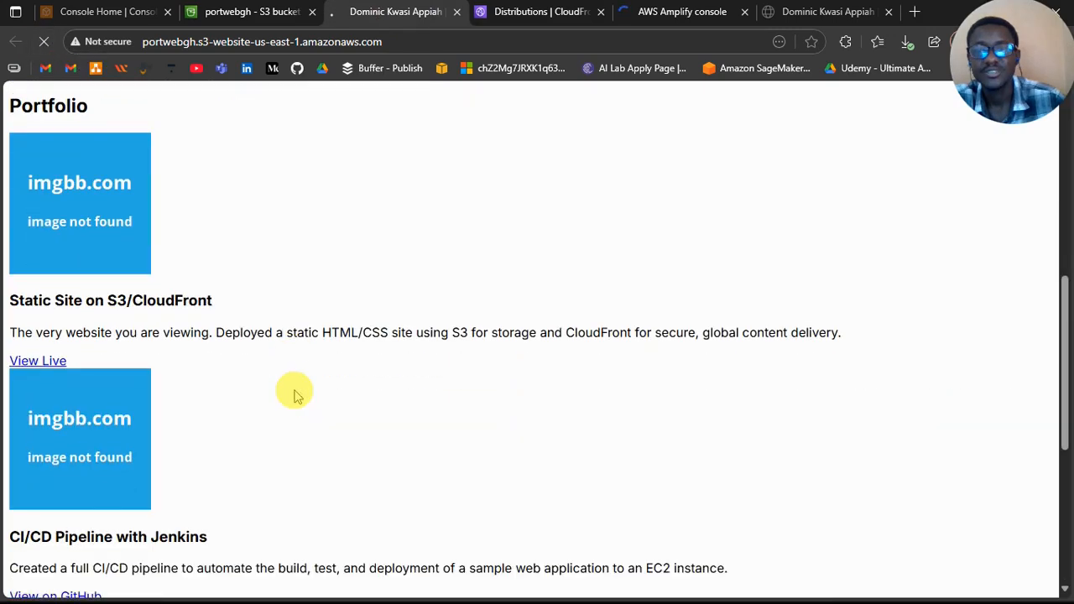
scroll(293, 394, "down", 4)
scroll(294, 395, "up", 10)
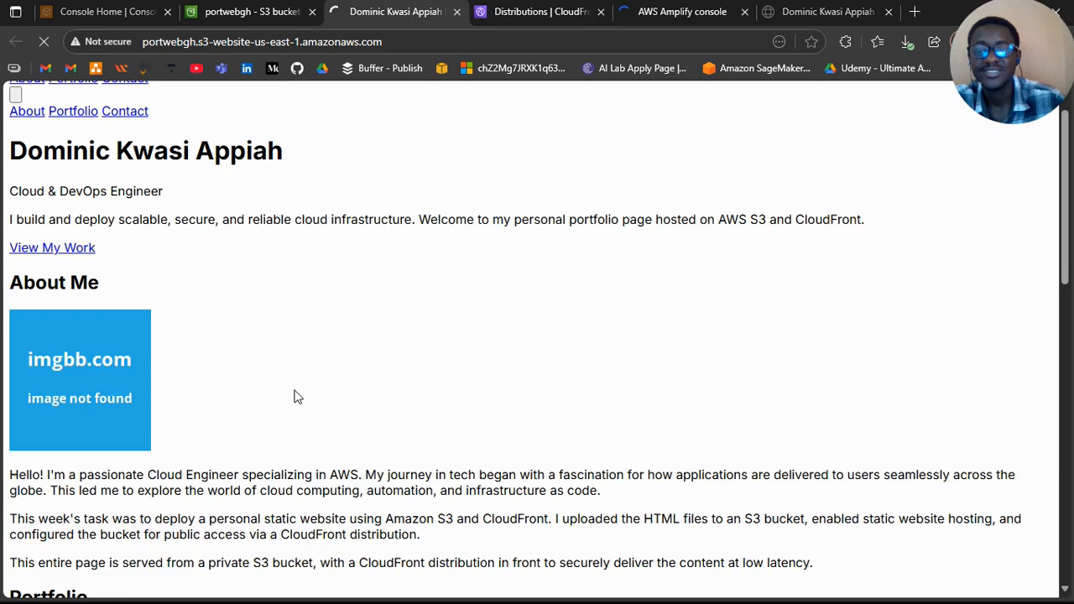
Step: Back in the distribution setup, choose the portwebgh bucket as the S3 origin and use its website endpoint
scroll(294, 396, "up", 1)
scroll(294, 396, "down", 1)
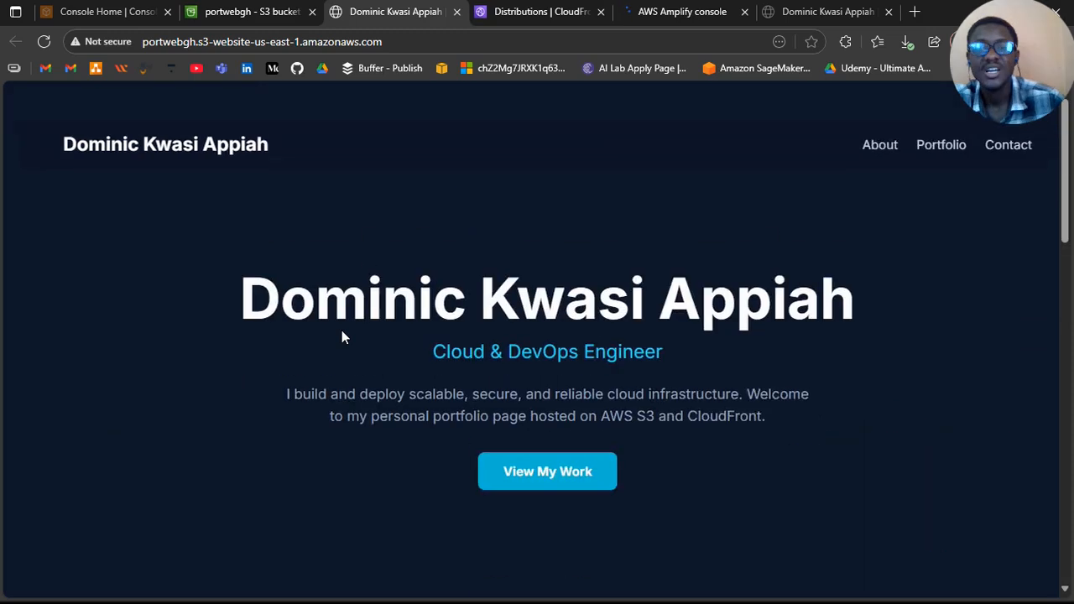
left_click(520, 11)
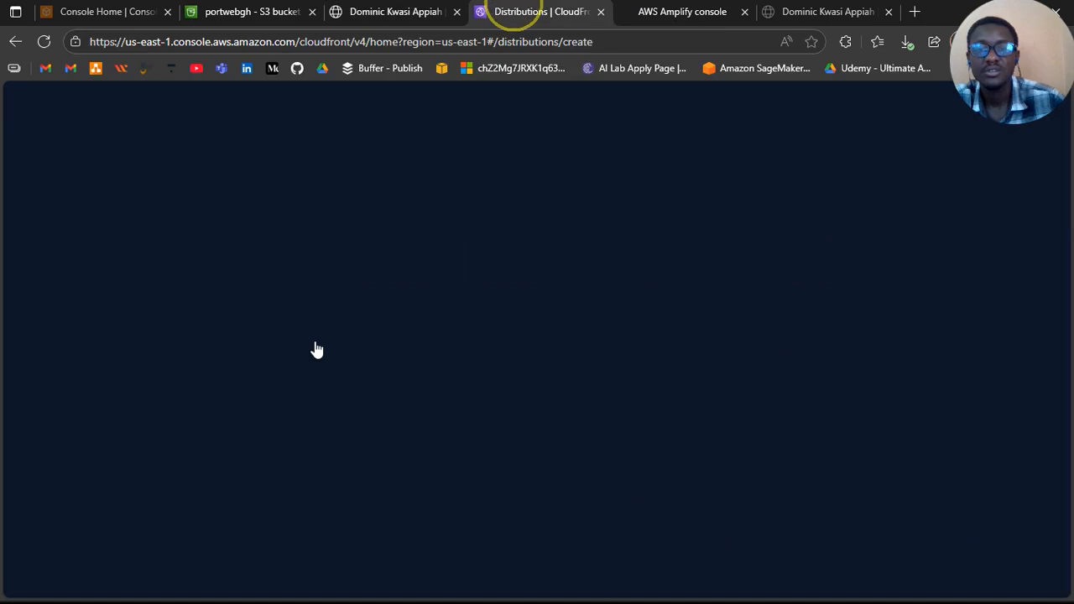
left_click(315, 344)
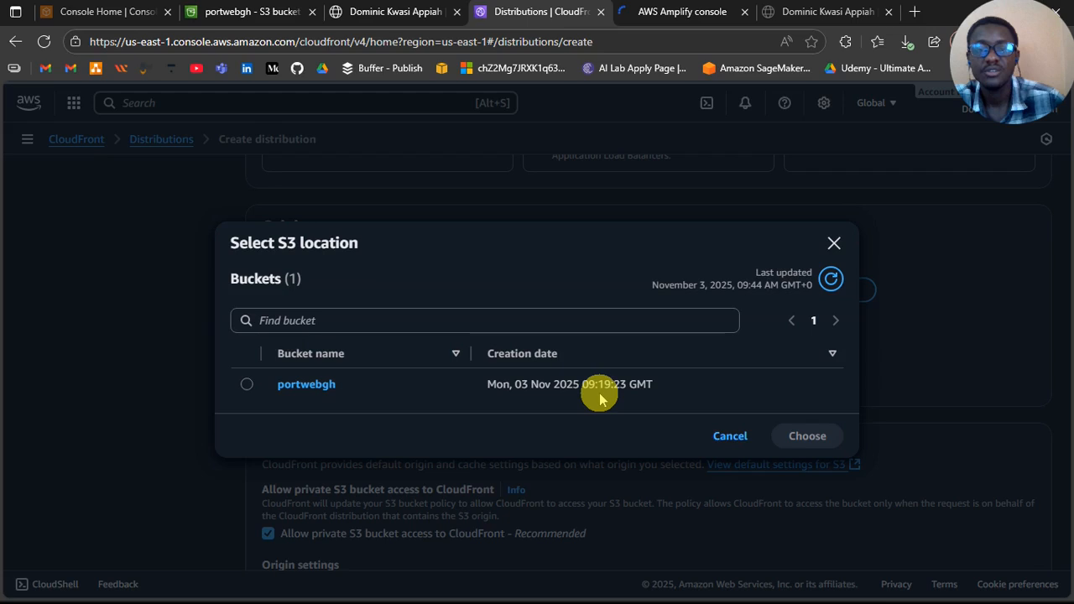
left_click(304, 386)
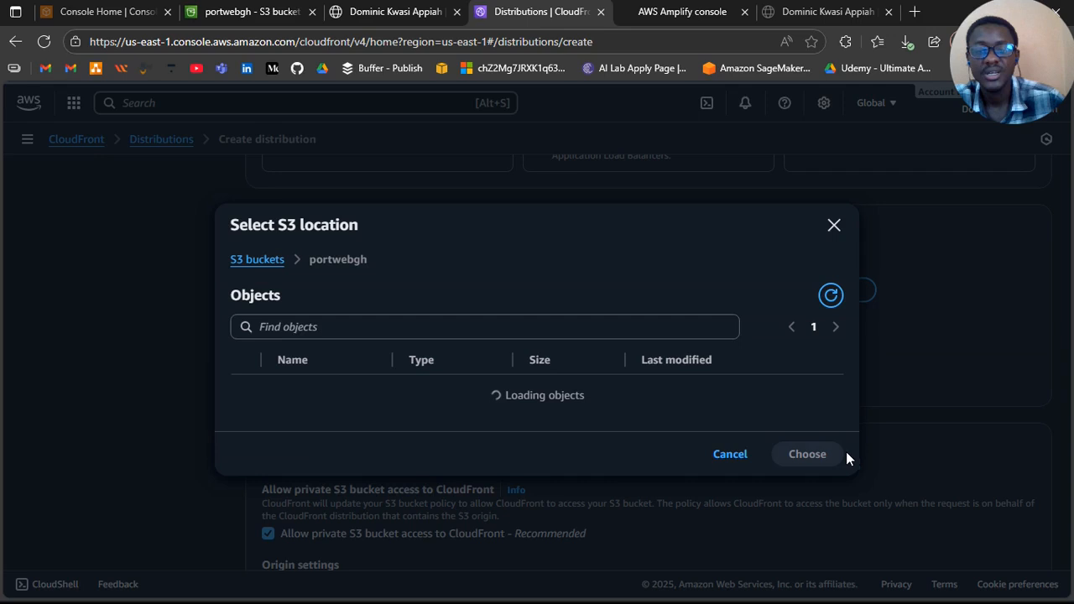
left_click(266, 260)
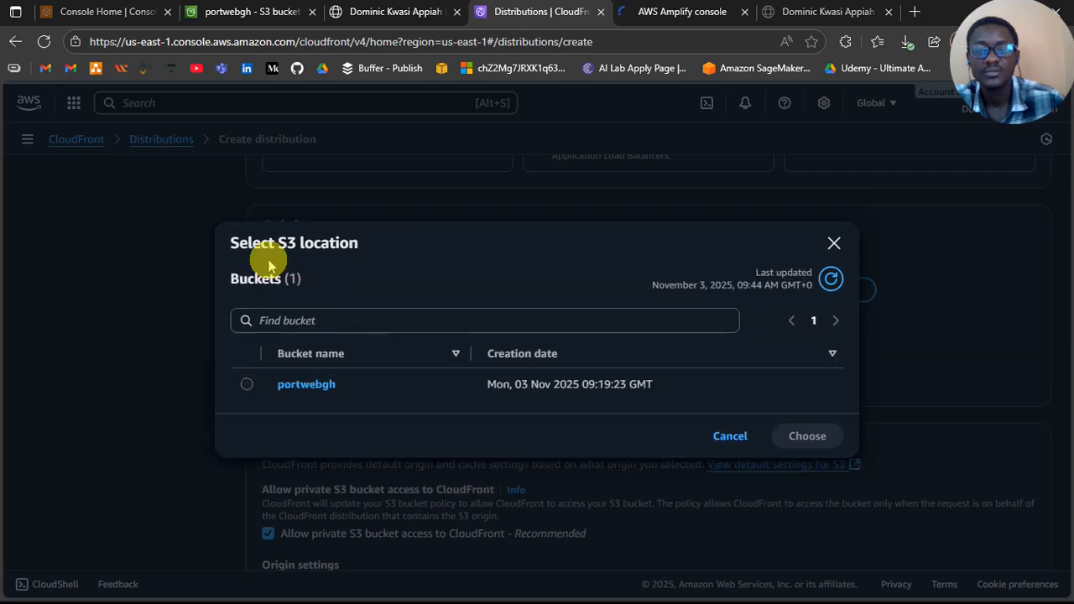
left_click(248, 384)
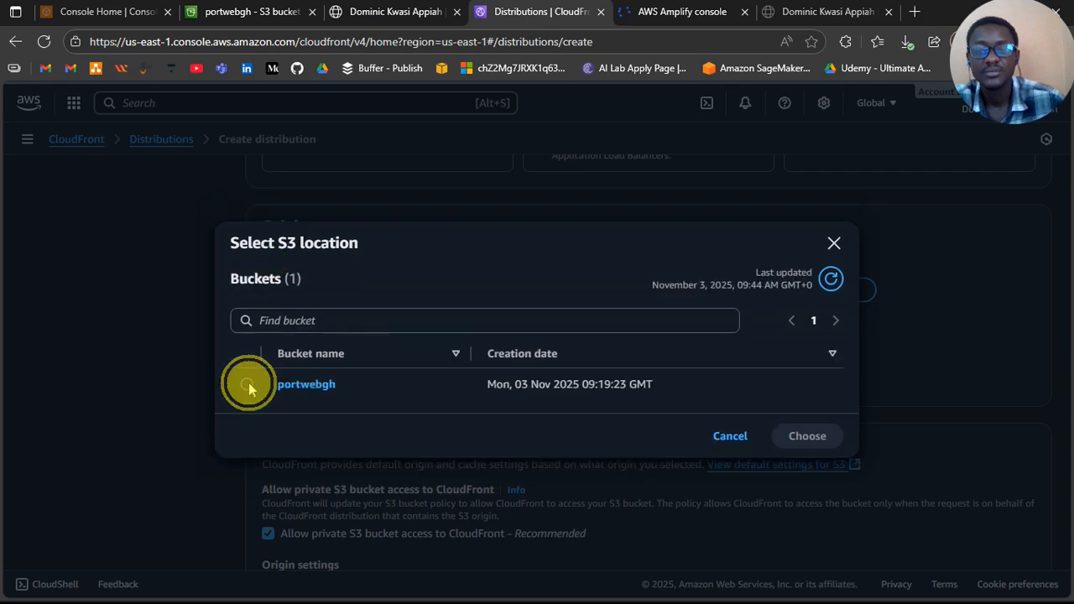
left_click(811, 434)
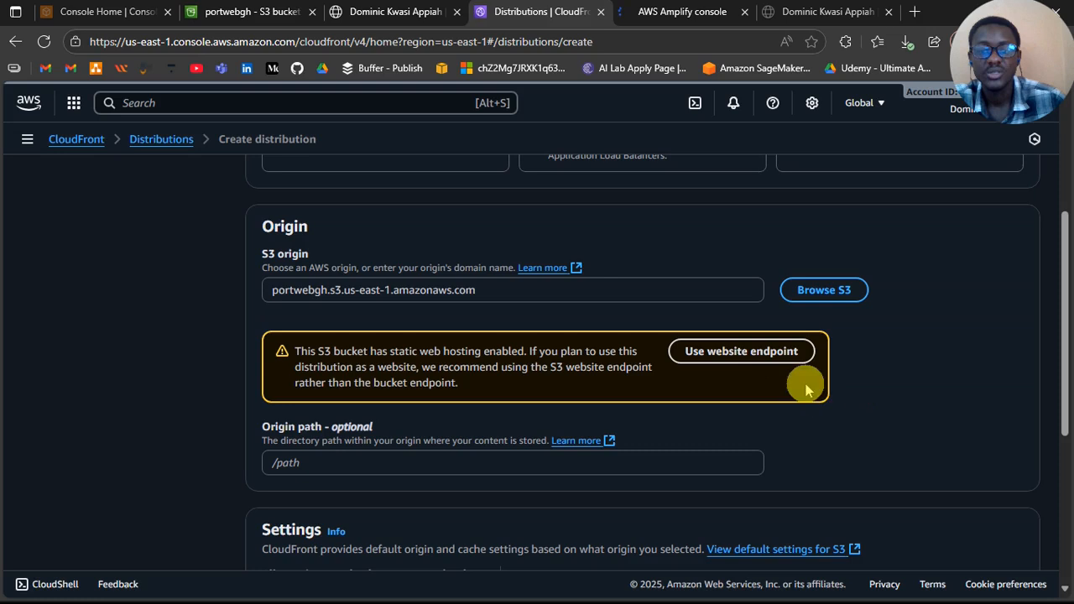
left_click(712, 351)
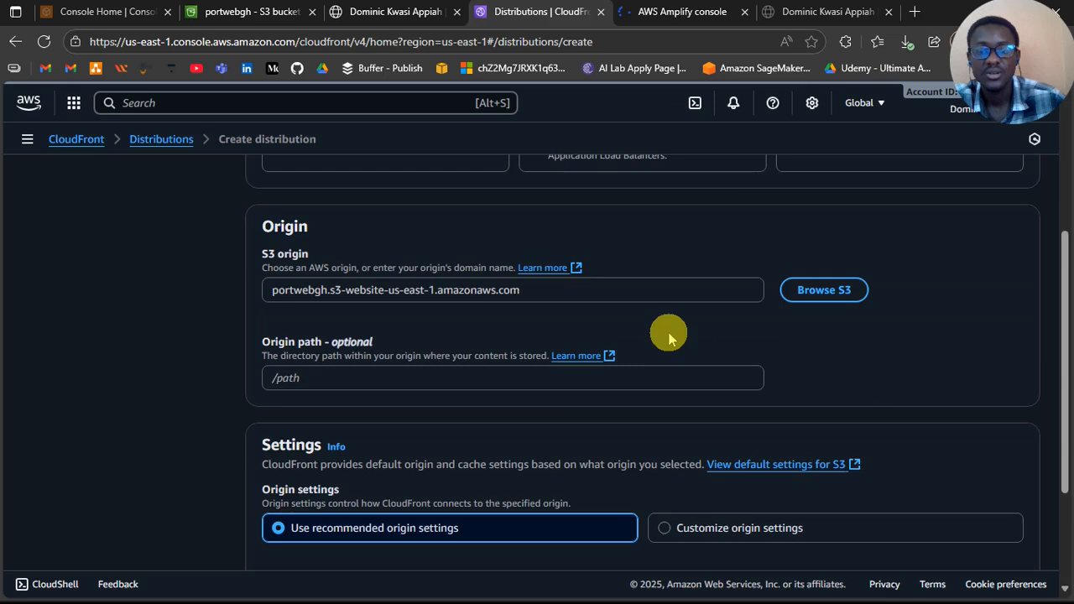
Step: Show the customizable origin settings and examine the Origin Shield, protocol, connection and timeout options
scroll(883, 425, "down", 3)
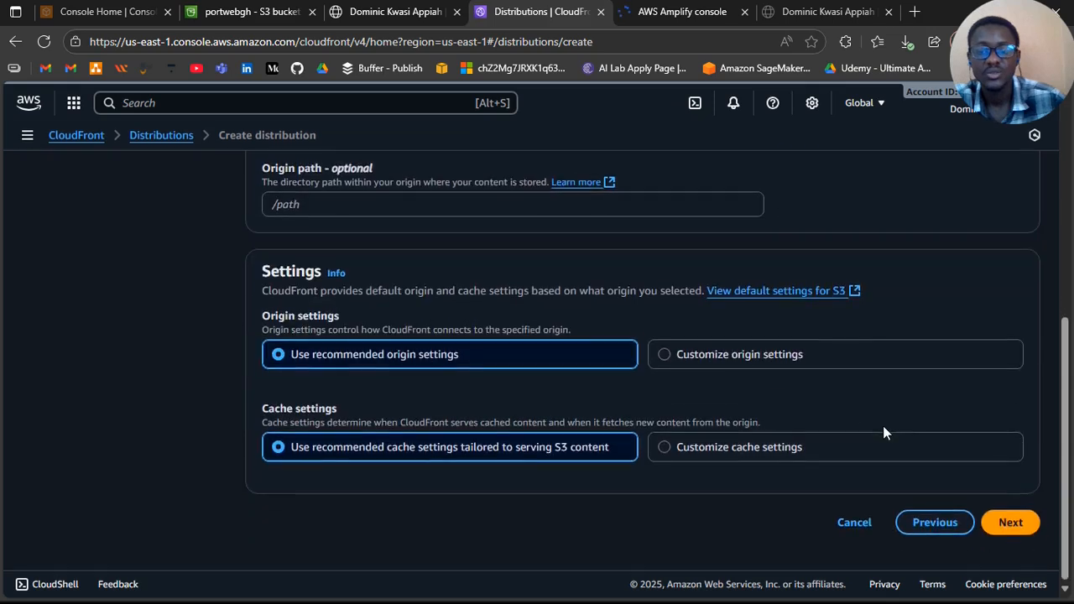
left_click(813, 359)
scroll(745, 434, "down", 5)
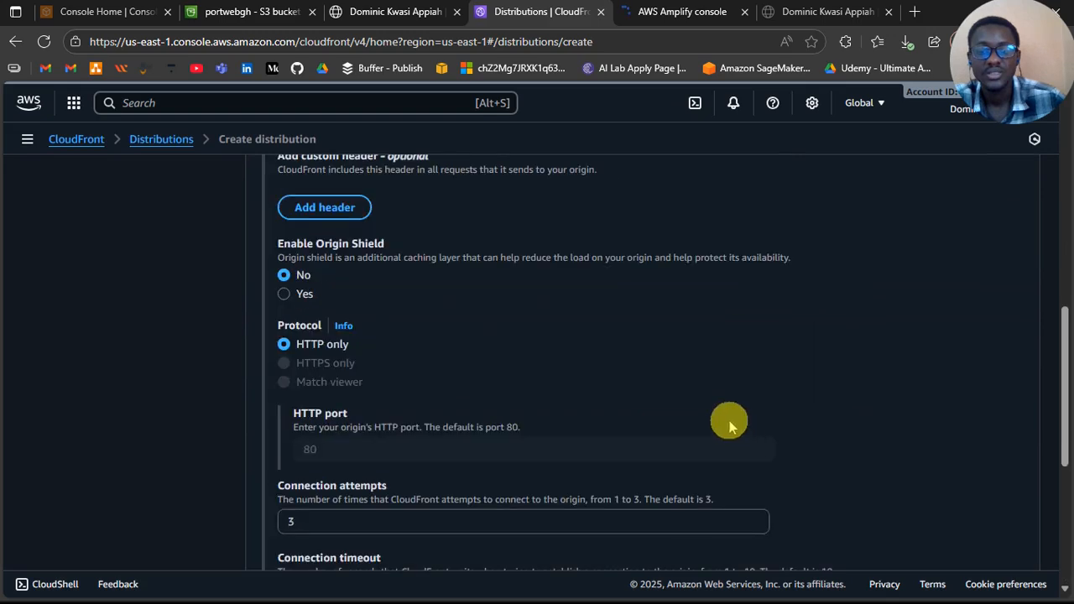
scroll(728, 424, "down", 2)
scroll(730, 423, "up", 1)
scroll(730, 421, "down", 1)
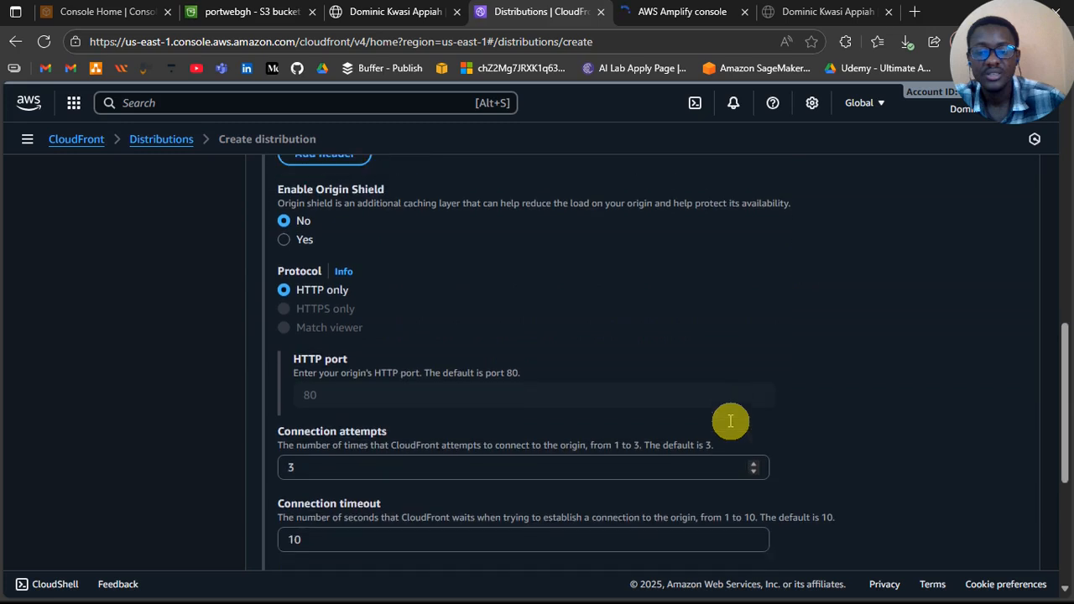
scroll(730, 420, "down", 1)
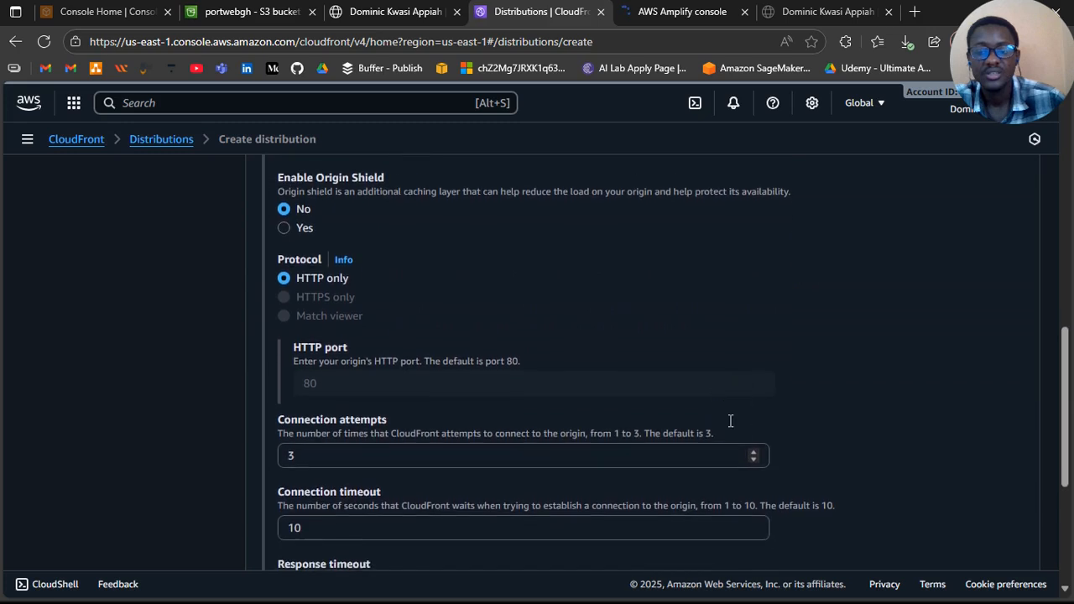
scroll(730, 421, "down", 1)
scroll(730, 421, "down", 3)
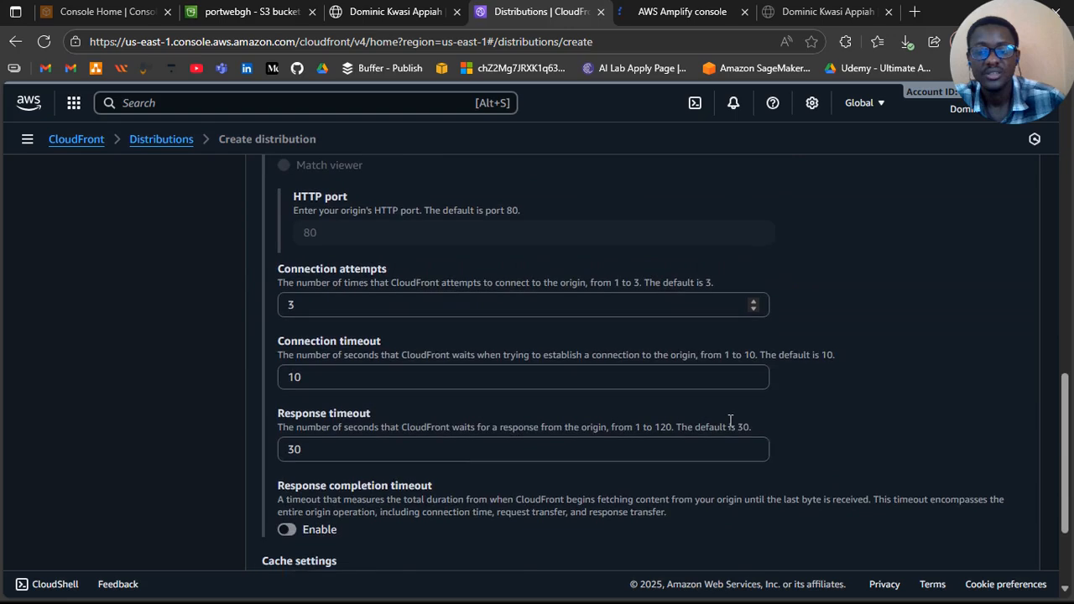
scroll(730, 421, "down", 2)
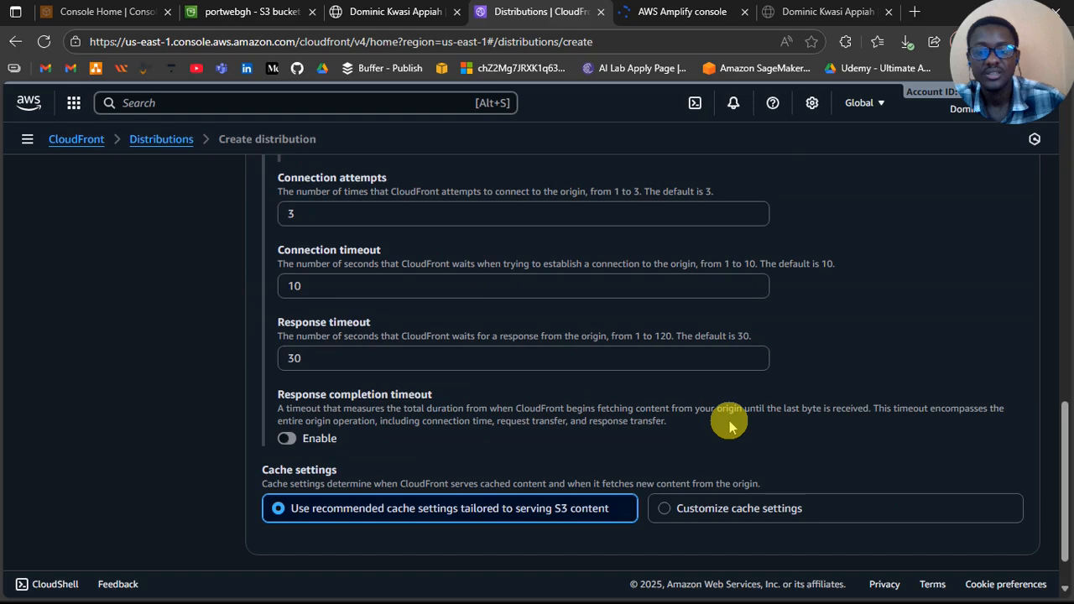
Step: Switch the cache settings to customized and set the origin settings back to the recommended ones
scroll(729, 426, "down", 2)
left_click(735, 428)
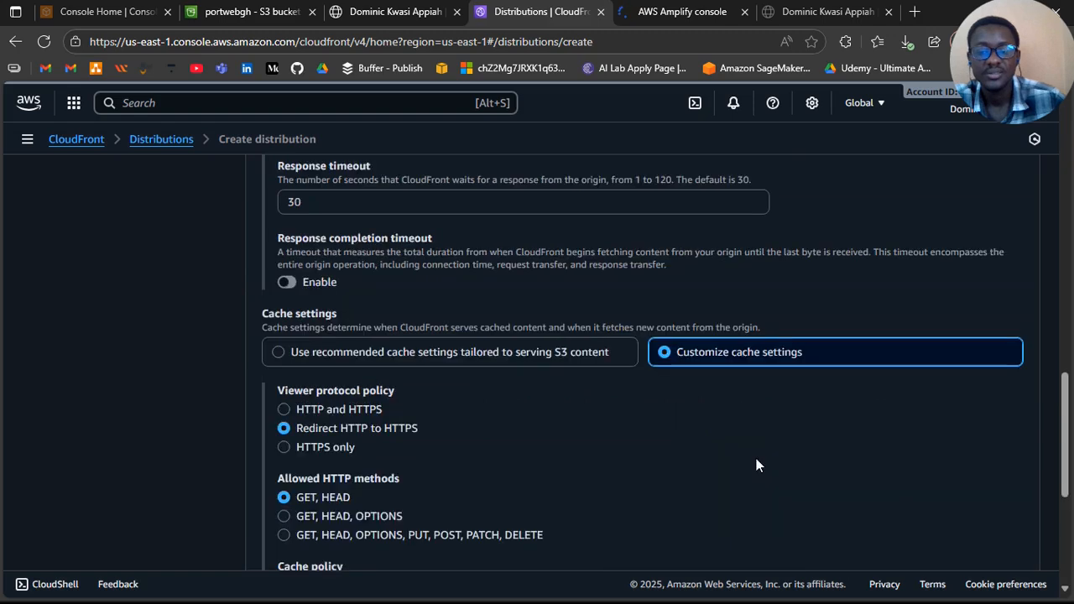
scroll(756, 458, "down", 3)
scroll(679, 357, "up", 4)
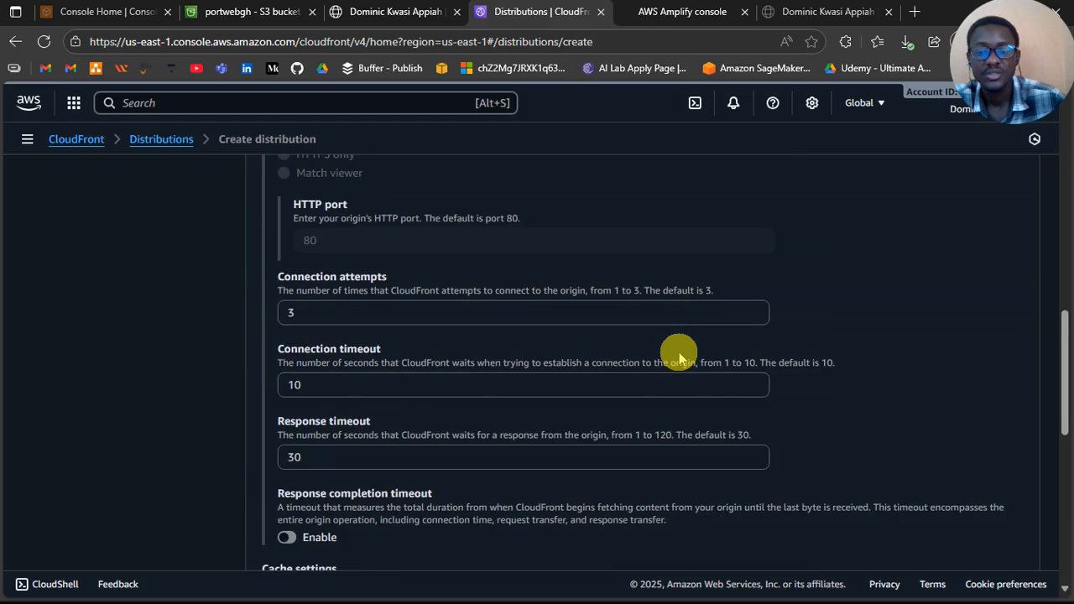
scroll(679, 352, "up", 4)
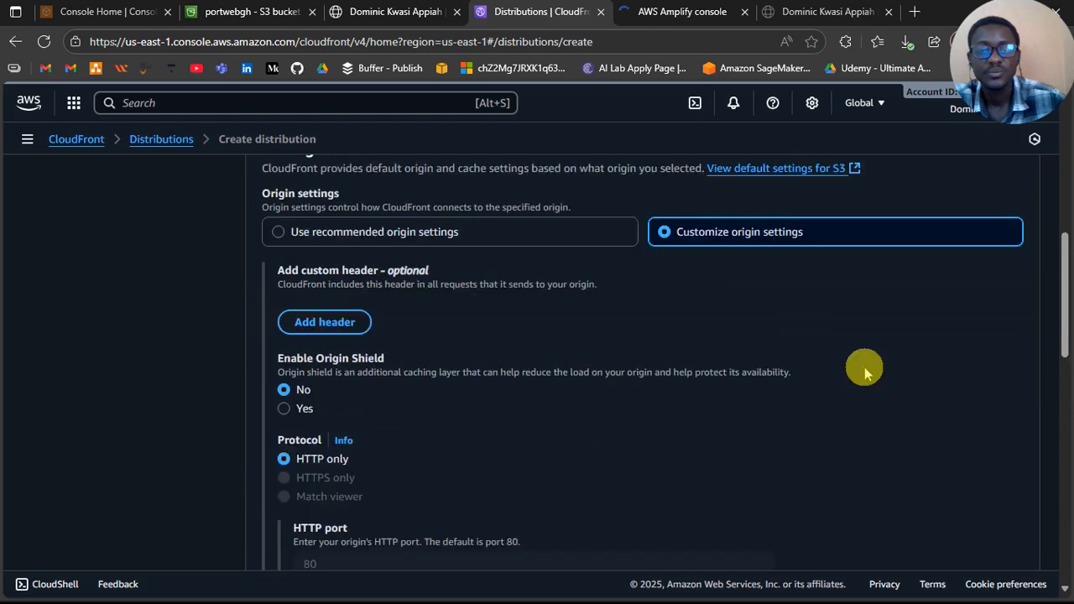
left_click(535, 227)
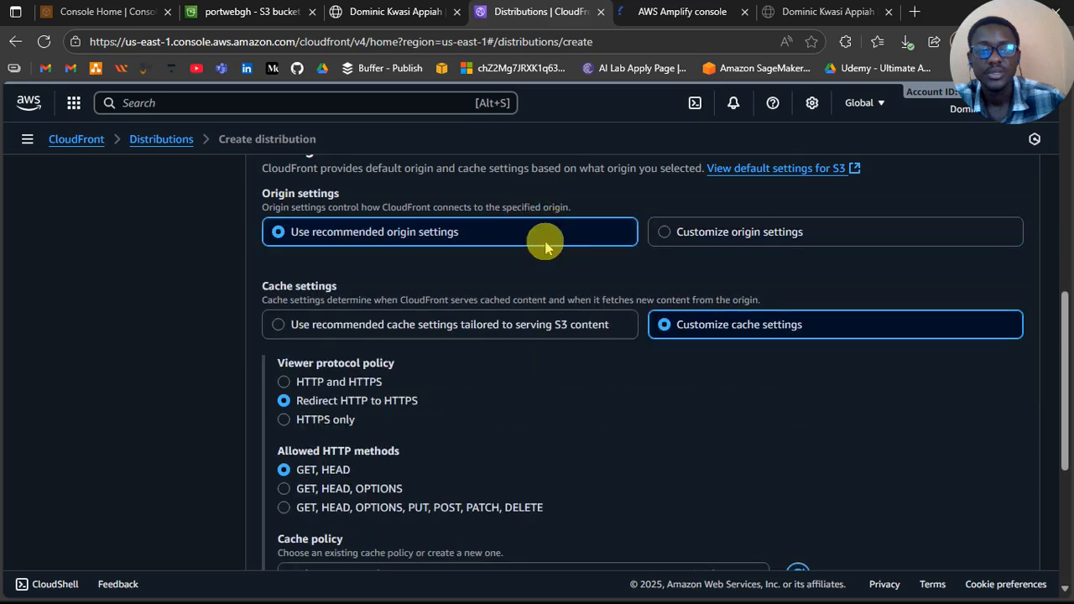
scroll(609, 358, "down", 1)
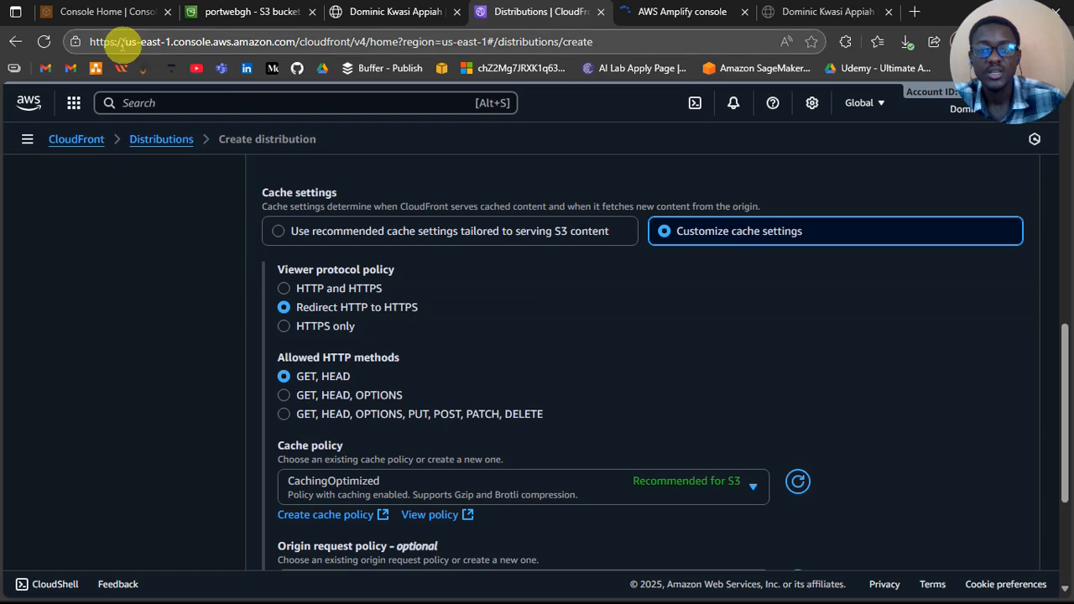
left_click(123, 43)
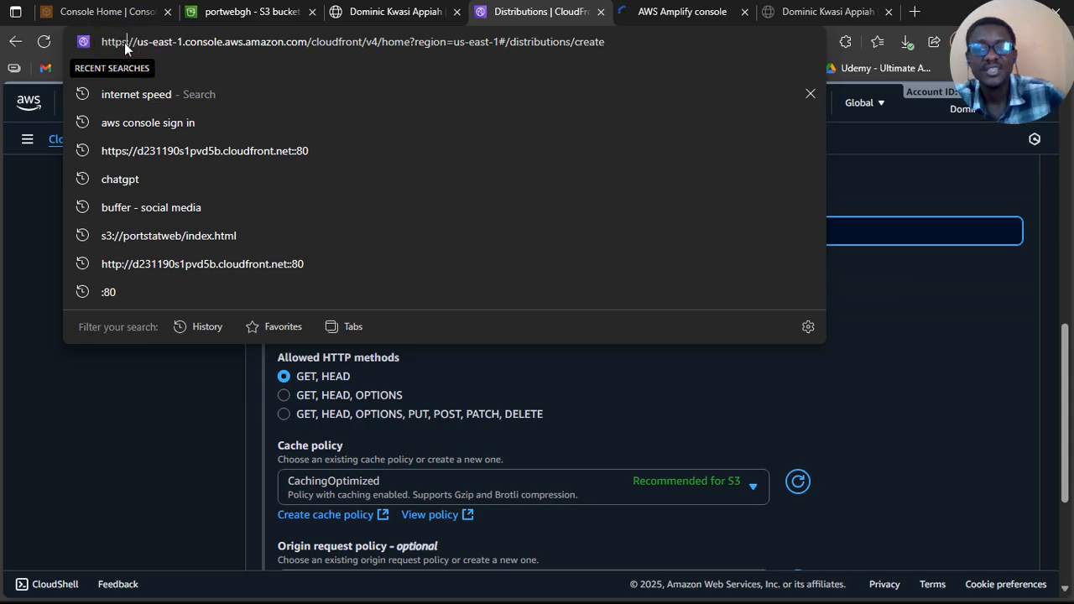
key("BackSpace")
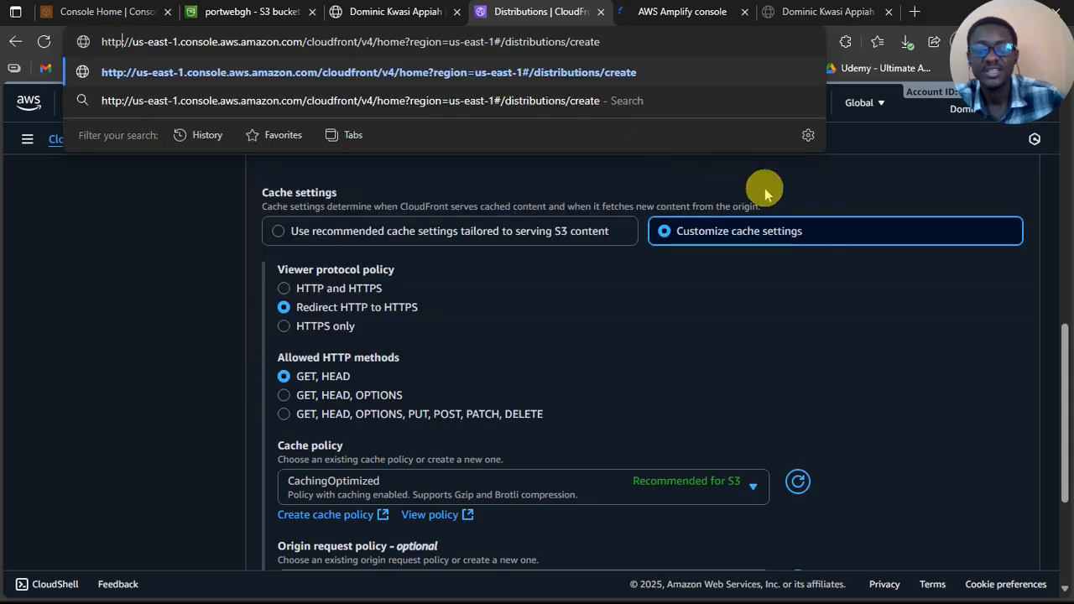
left_click(867, 192)
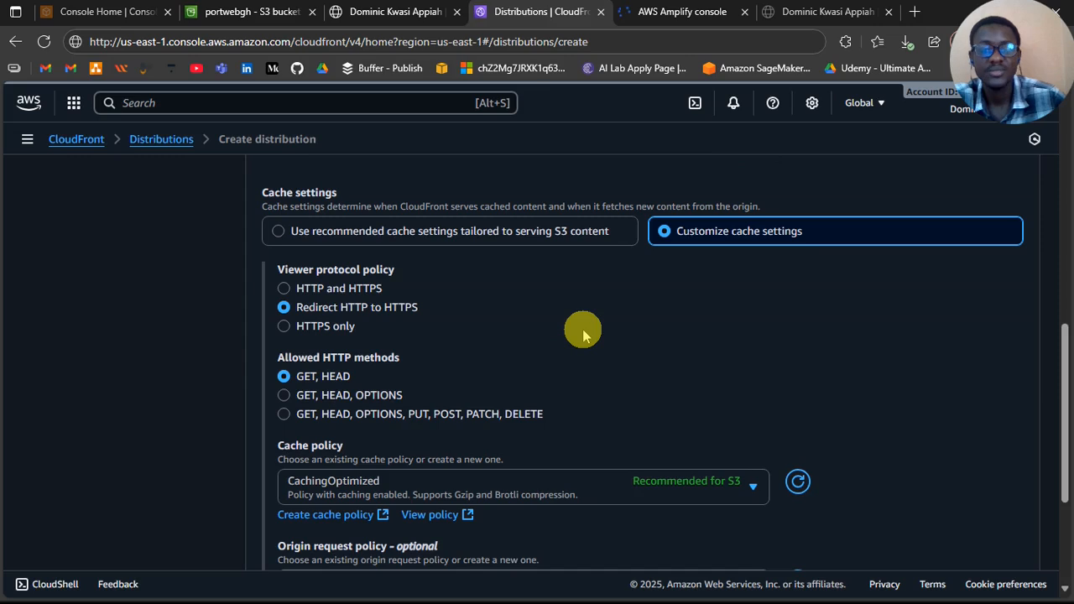
Step: Look over the viewer protocol, HTTP method and cache policy options and continue to the security settings
scroll(583, 334, "down", 1)
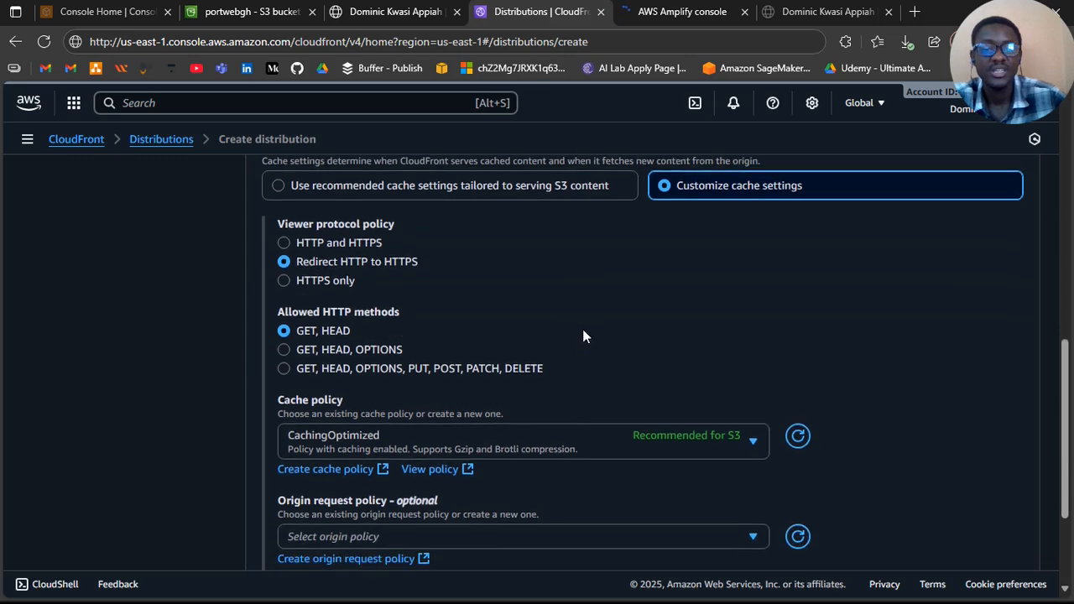
scroll(584, 335, "down", 4)
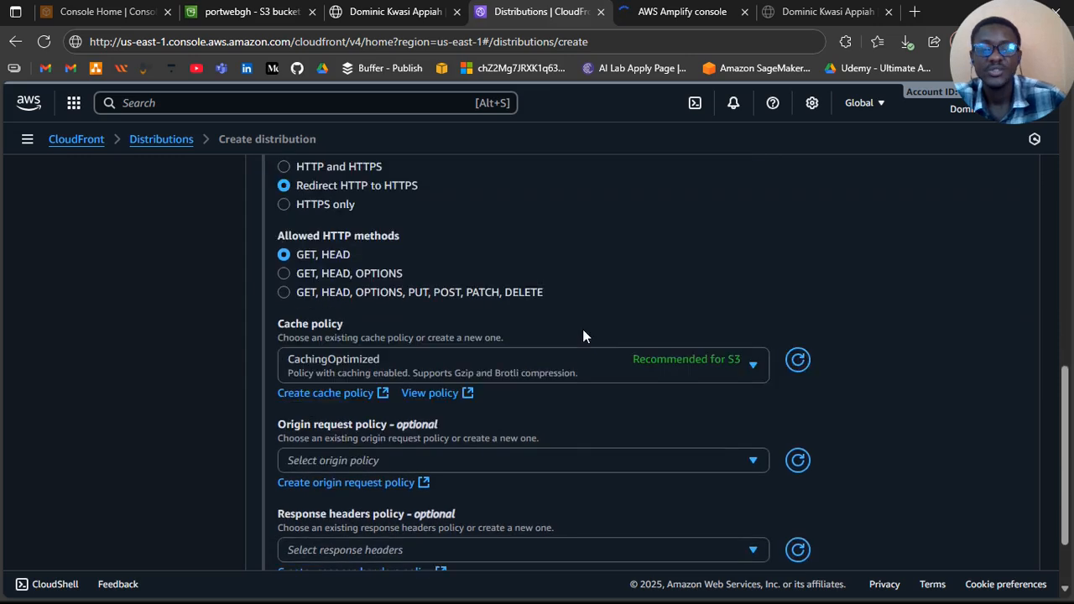
scroll(584, 336, "up", 5)
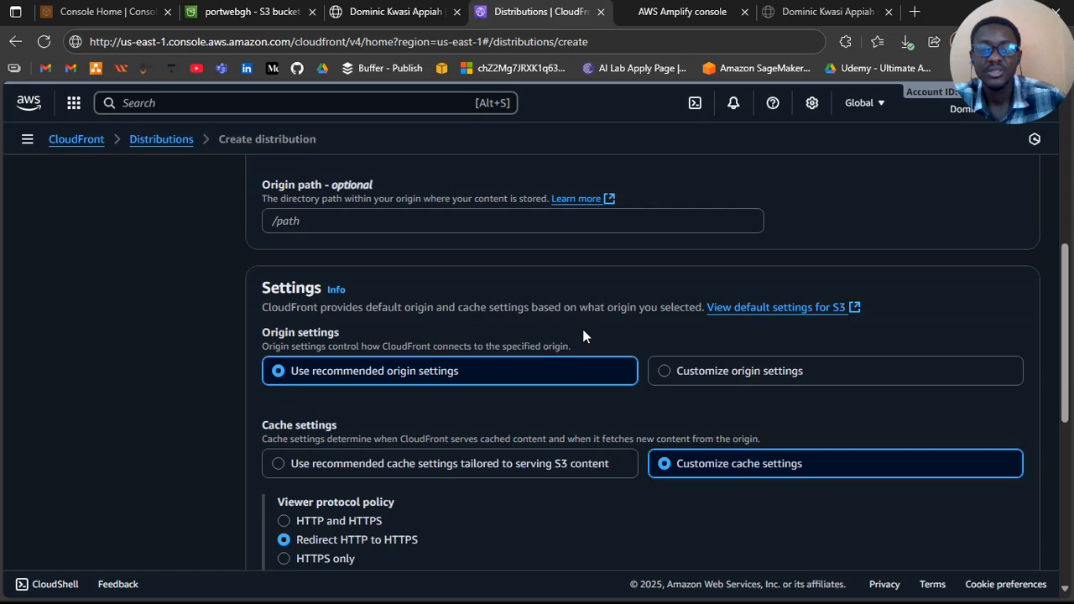
scroll(582, 335, "down", 5)
left_click(1010, 552)
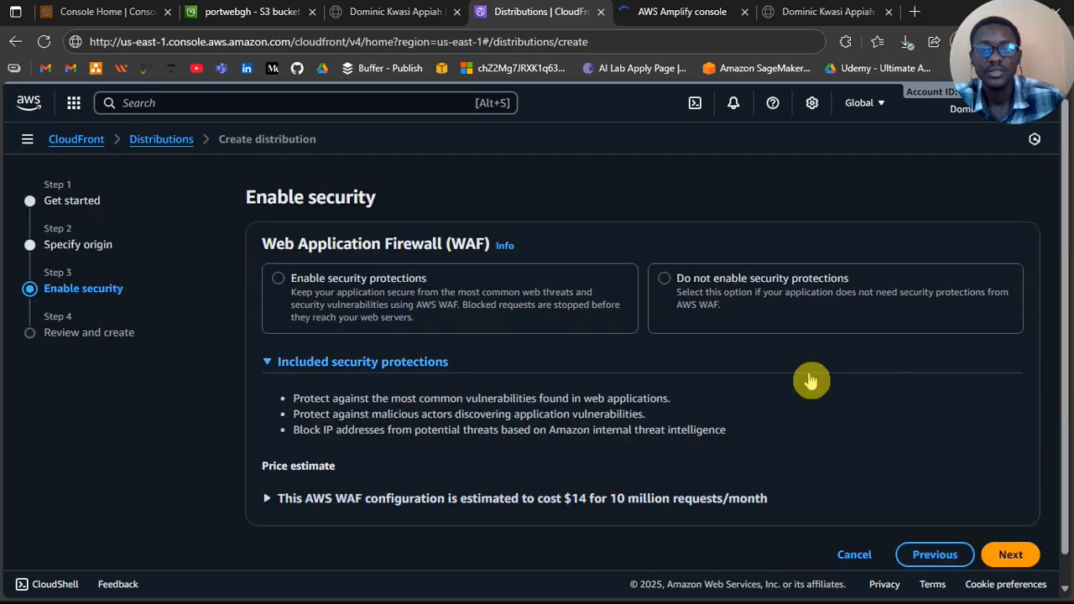
Step: Compare the WAF choices, select not to enable security protections and continue to the review
left_click(435, 295)
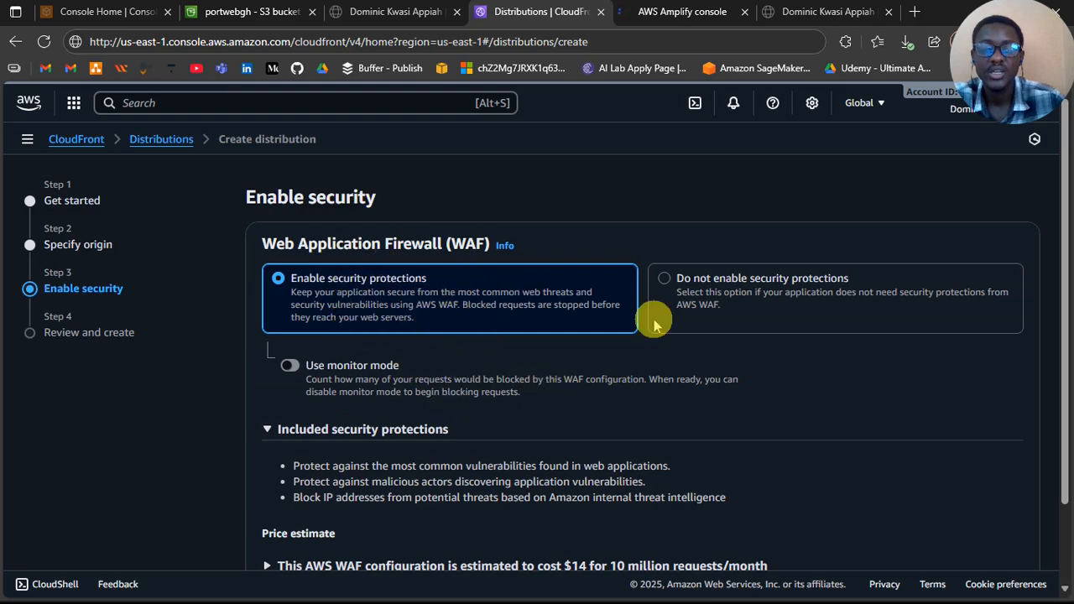
scroll(540, 415, "down", 2)
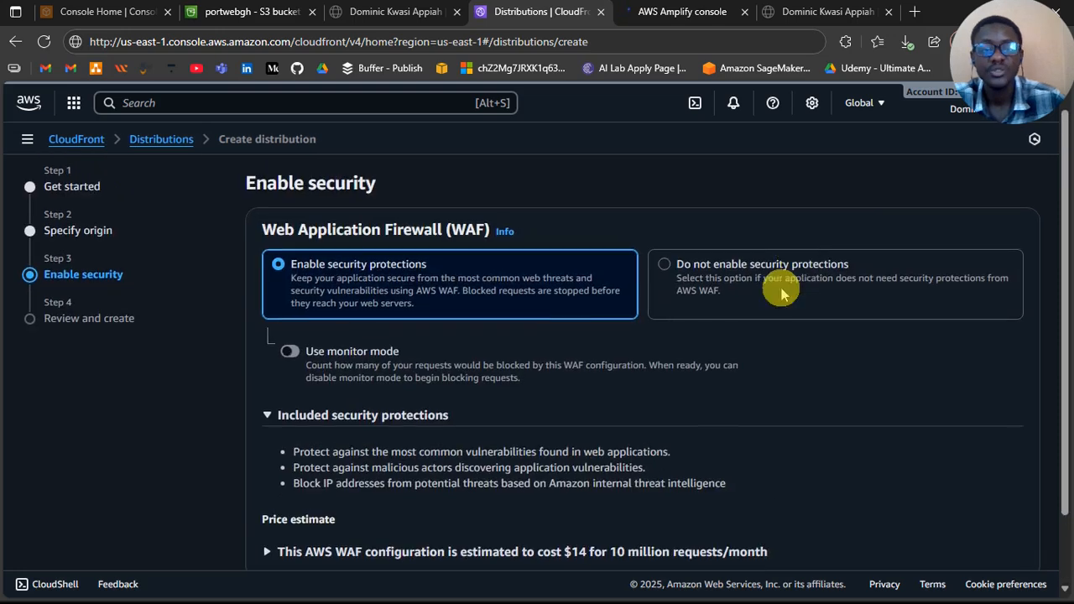
left_click(781, 288)
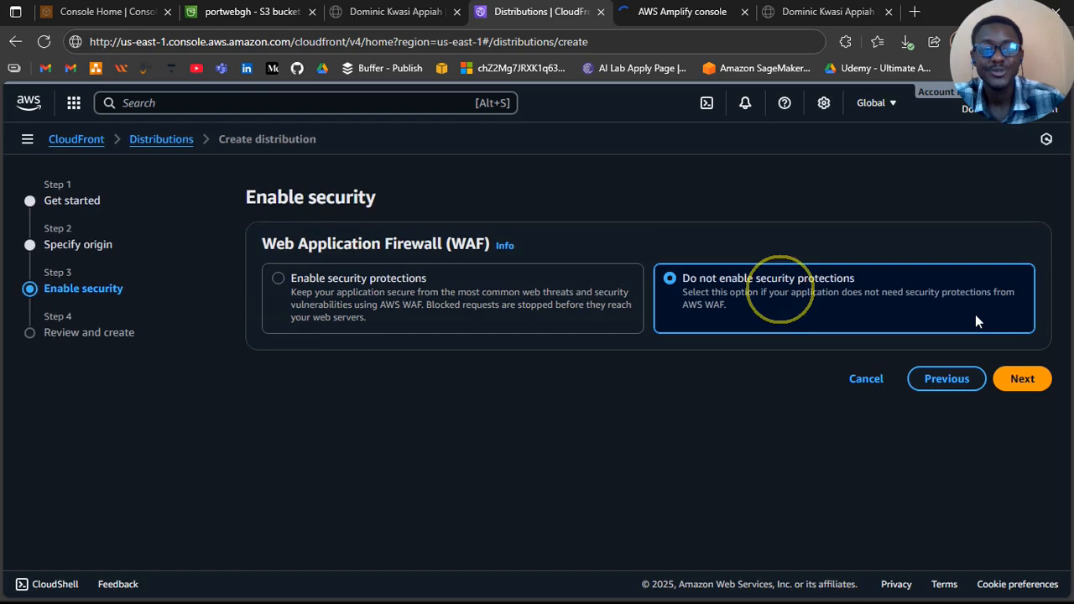
left_click(1026, 391)
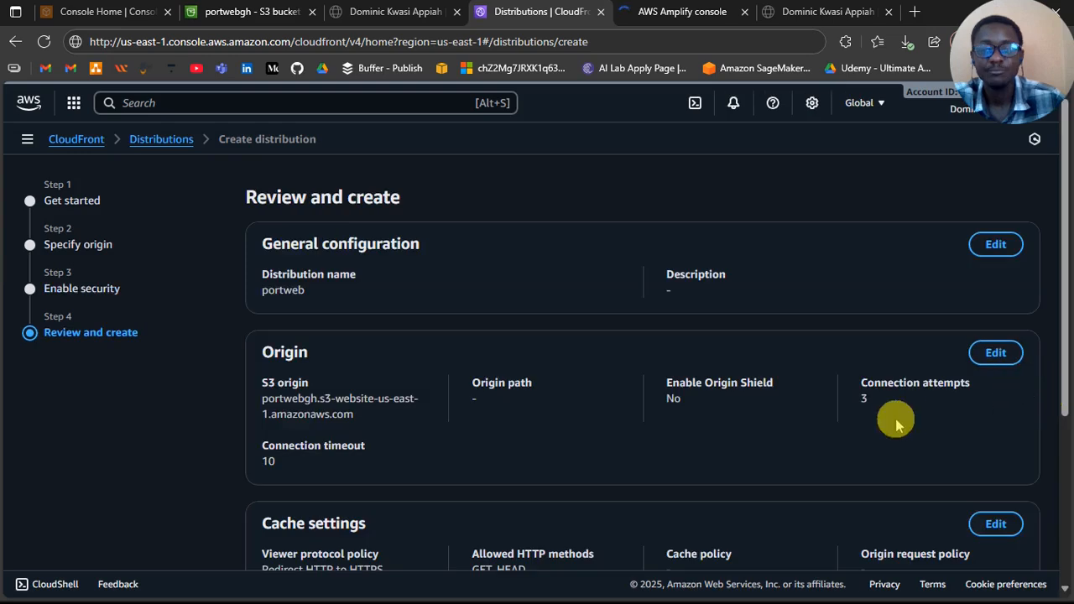
Step: Review the general, origin, cache and security configuration and create the distribution
scroll(895, 426, "down", 2)
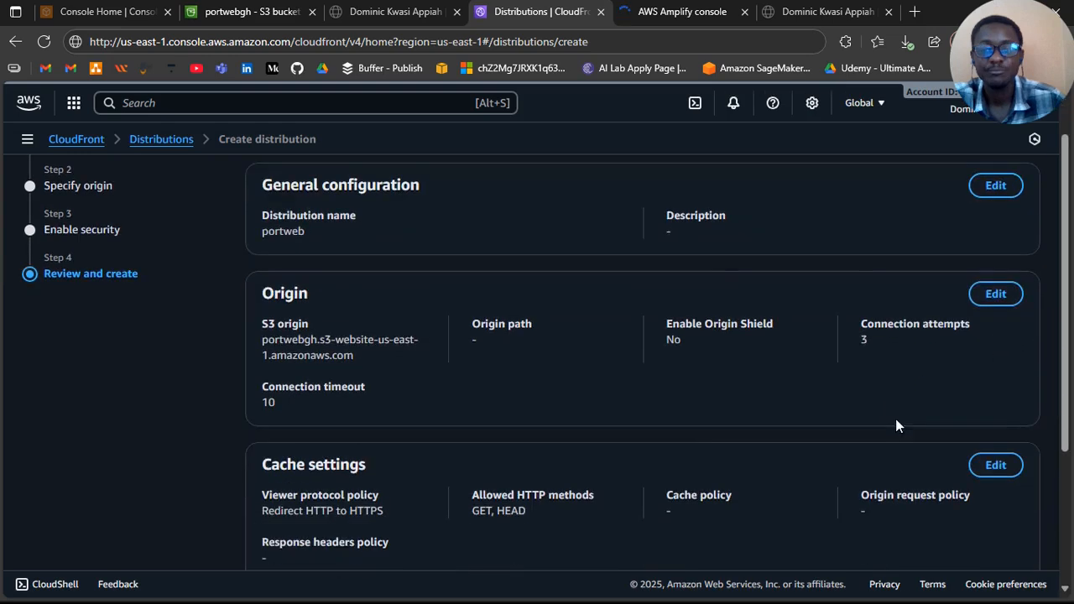
scroll(896, 425, "down", 1)
scroll(895, 421, "down", 3)
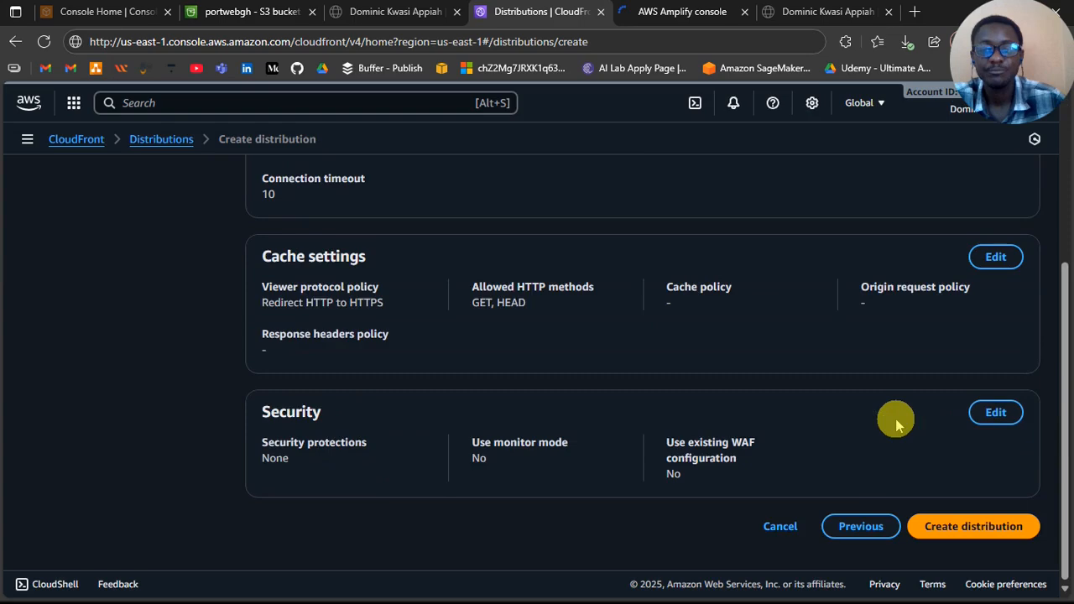
left_click(980, 529)
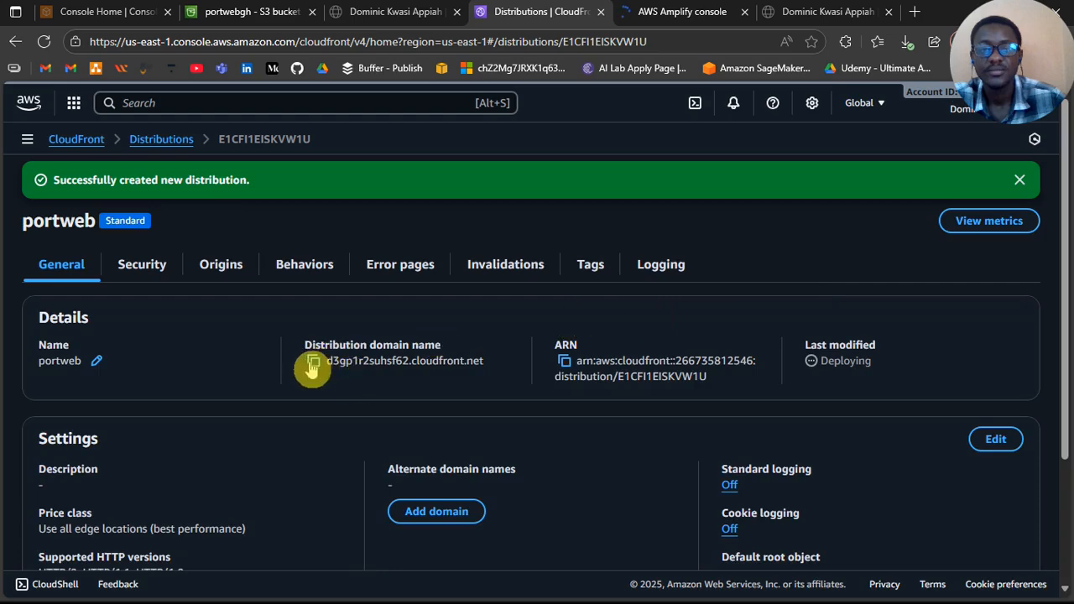
Step: Copy the portweb distribution's domain name and open d3gp1r2suhsf62.cloudfront.net in a new browser tab
left_click(313, 363)
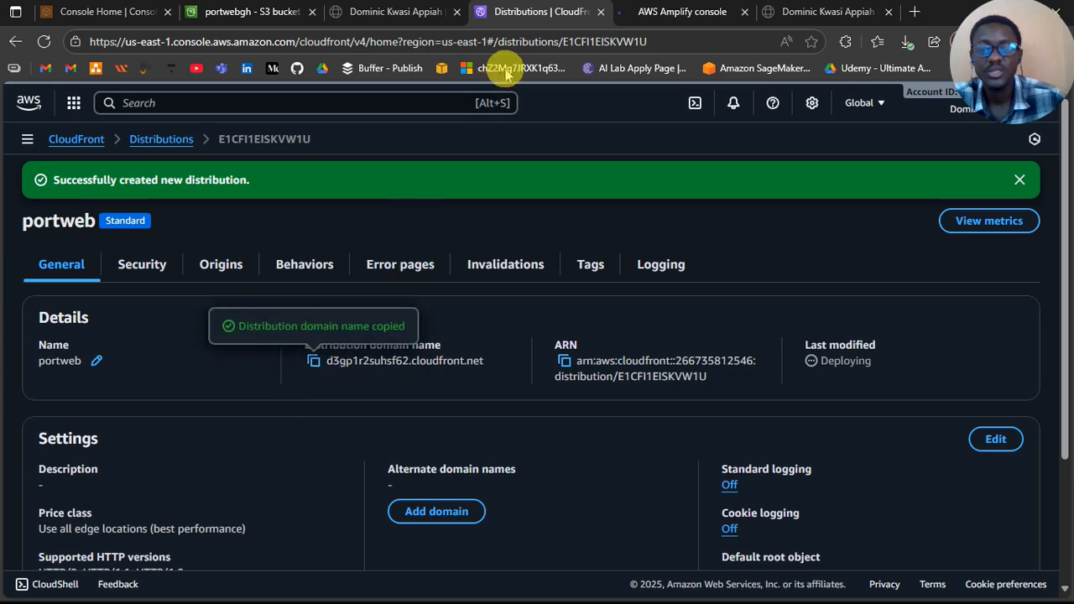
right_click(547, 17)
left_click(587, 29)
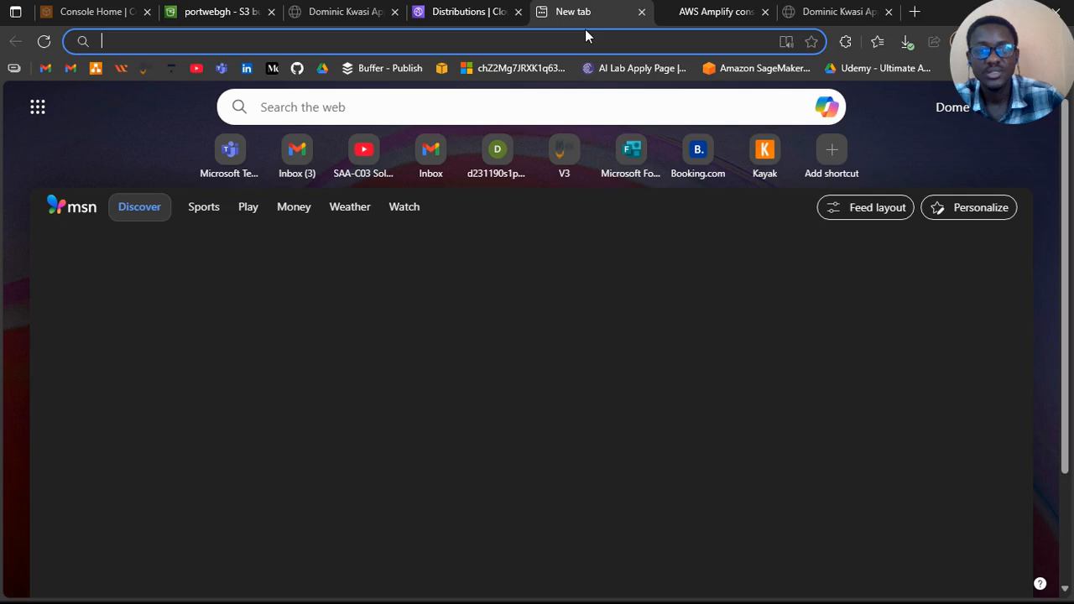
key("ctrl+v")
key("Return")
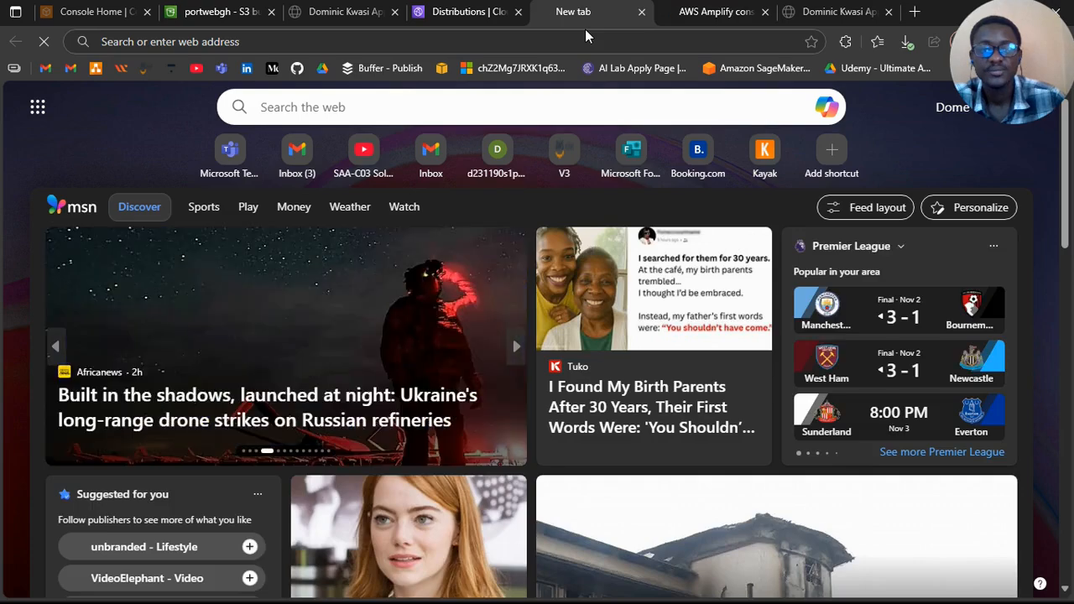
left_click(527, 43)
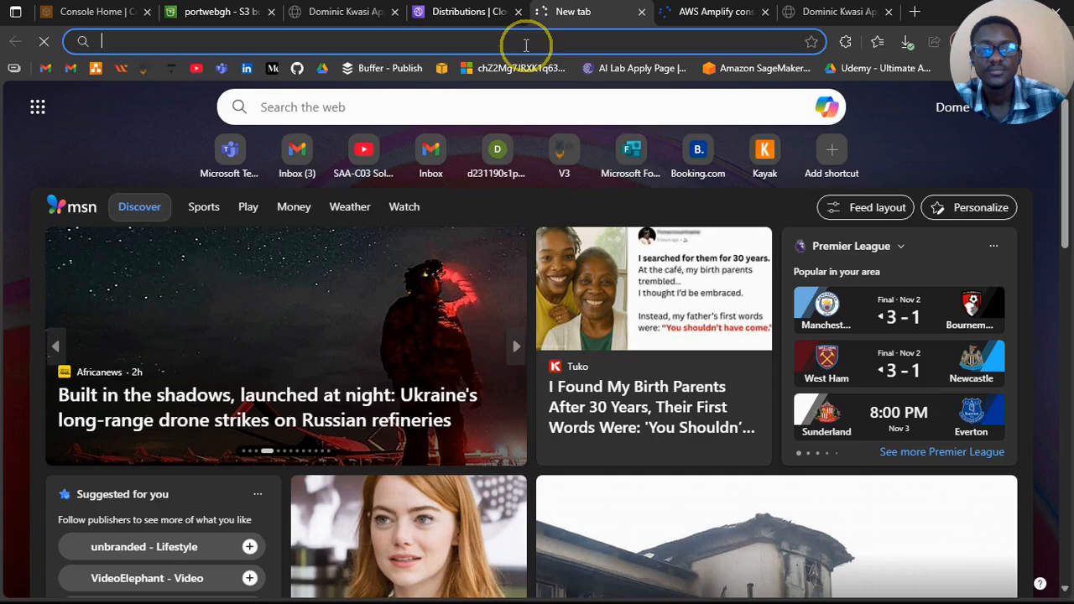
key("ctrl+v")
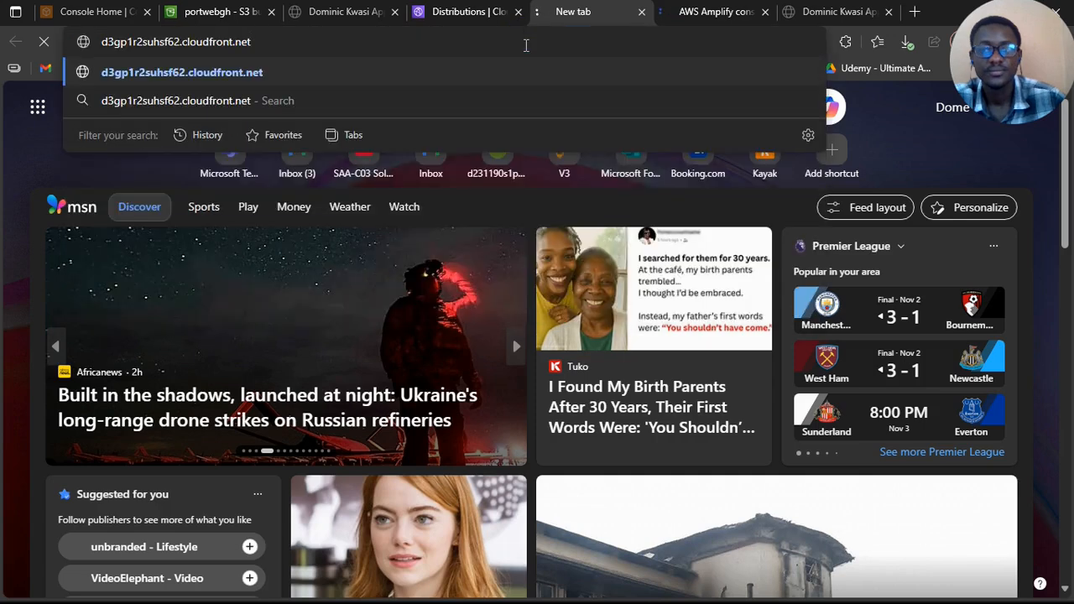
Step: Check the portweb distribution's deployment details and reload the site at its CloudFront domain
left_click(462, 15)
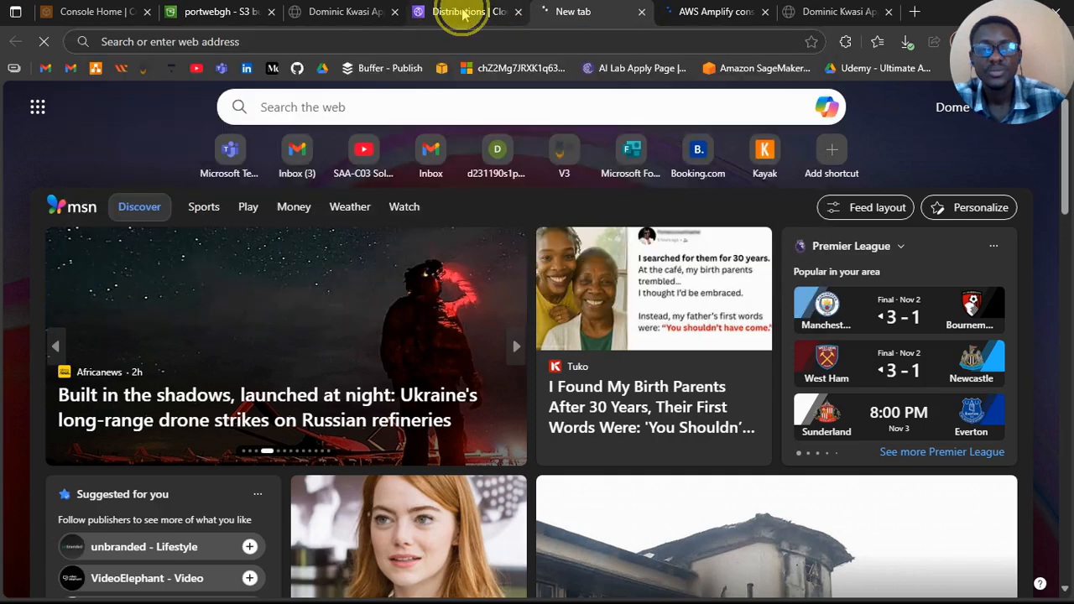
left_click(463, 14)
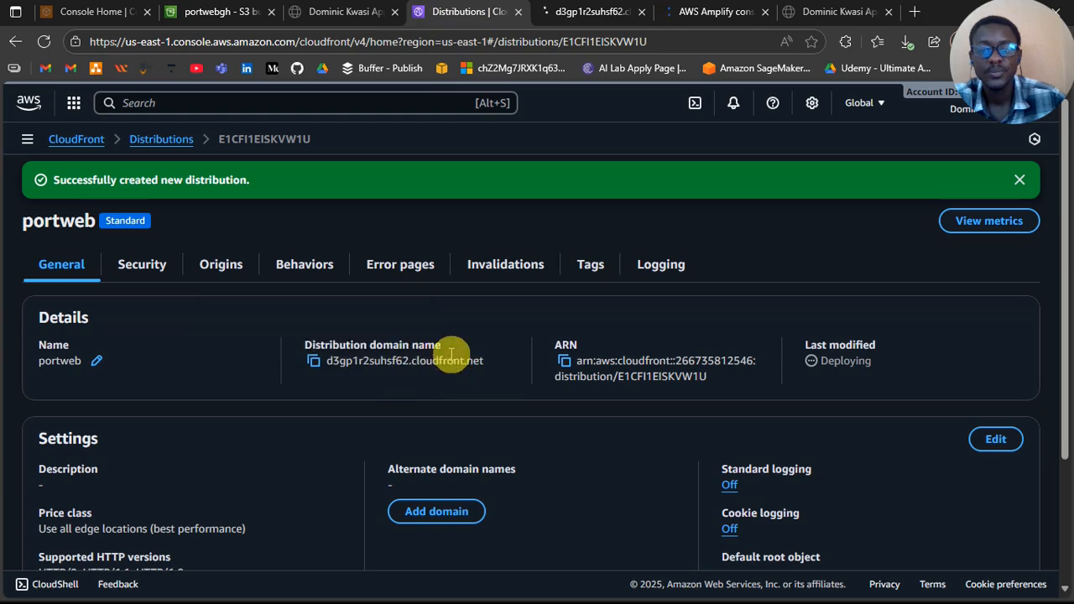
scroll(450, 354, "down", 1)
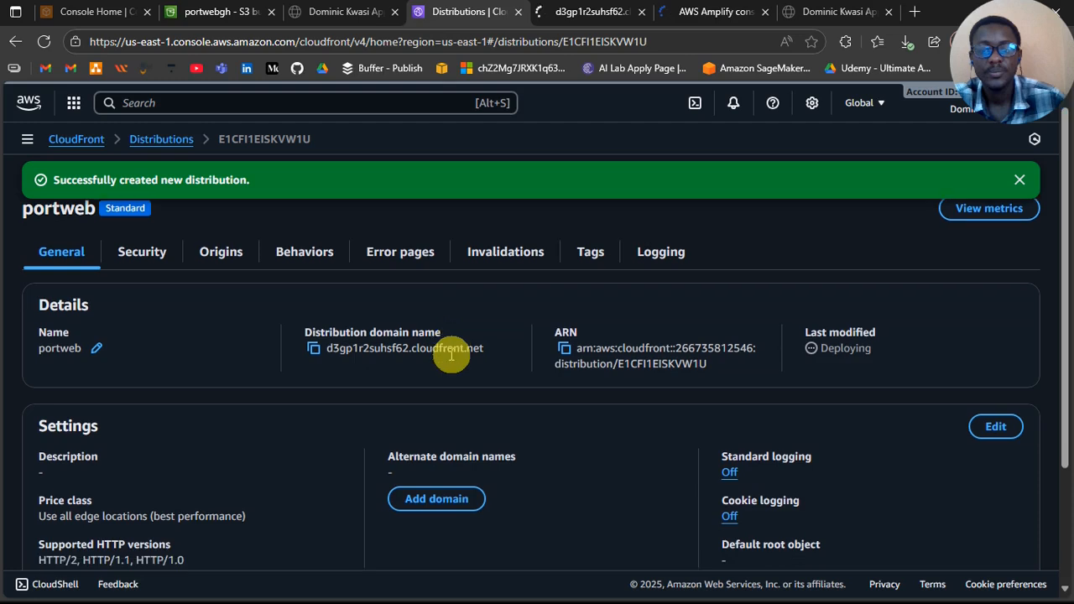
scroll(451, 354, "up", 1)
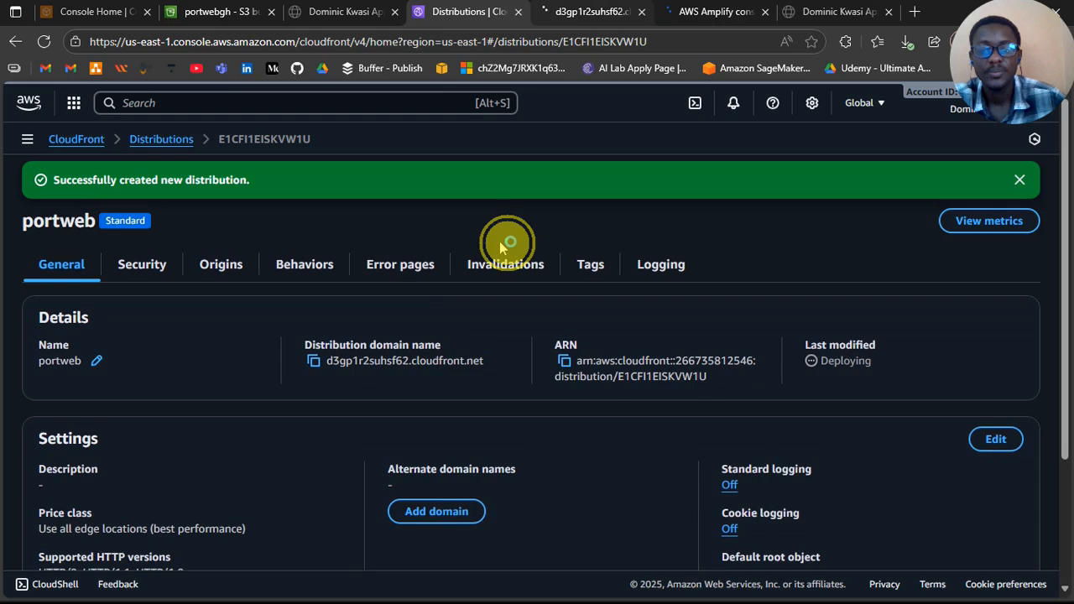
left_click(592, 12)
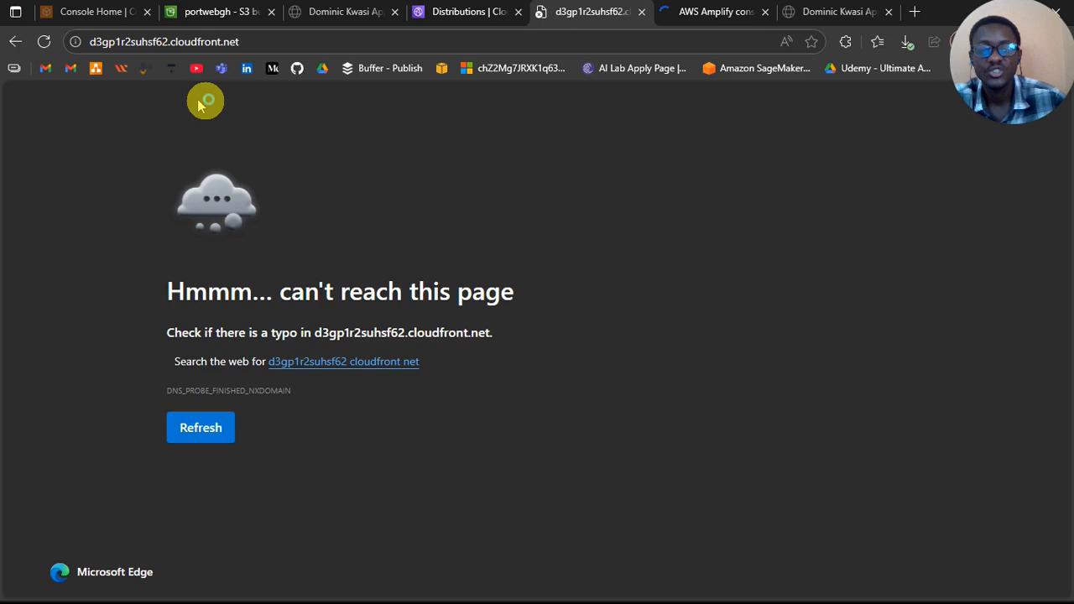
key("F5")
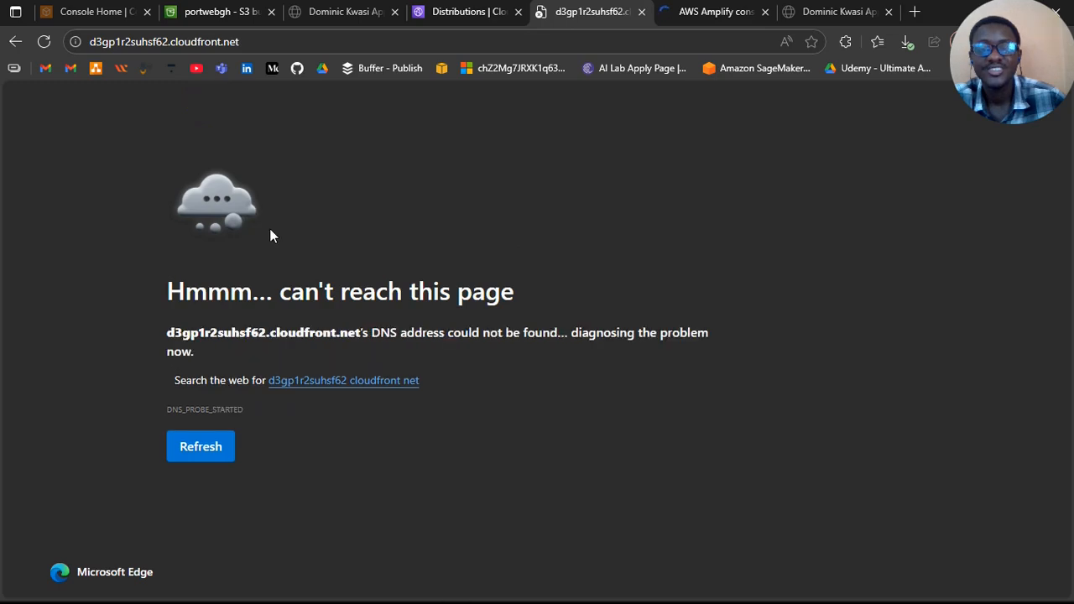
left_click(44, 42)
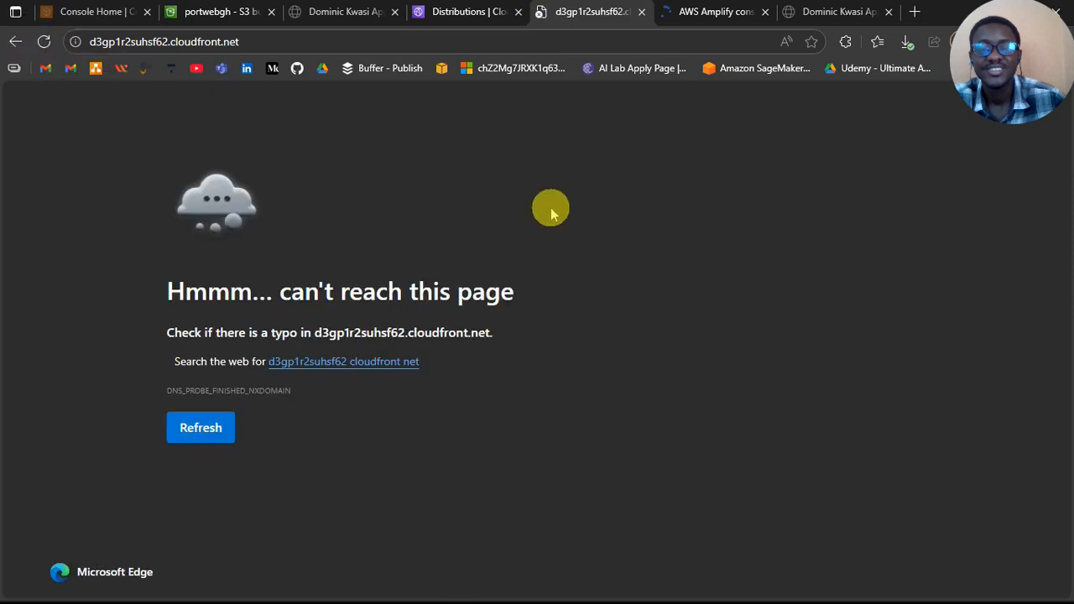
Step: Return to the portweb distribution and examine its WAF protections and geographic restrictions
key("ctrl+shift+Tab")
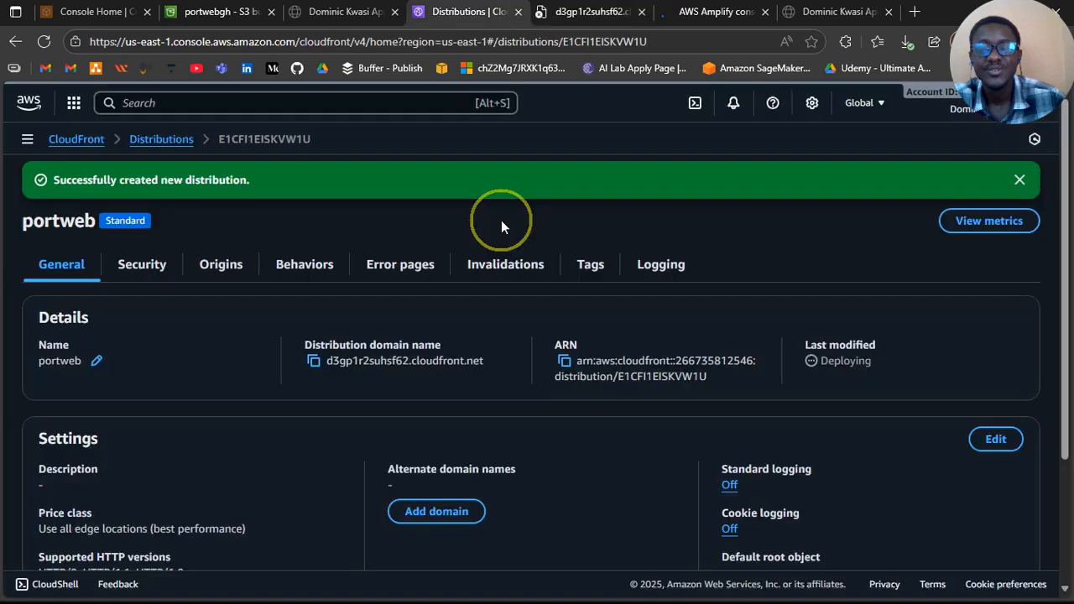
left_click(158, 262)
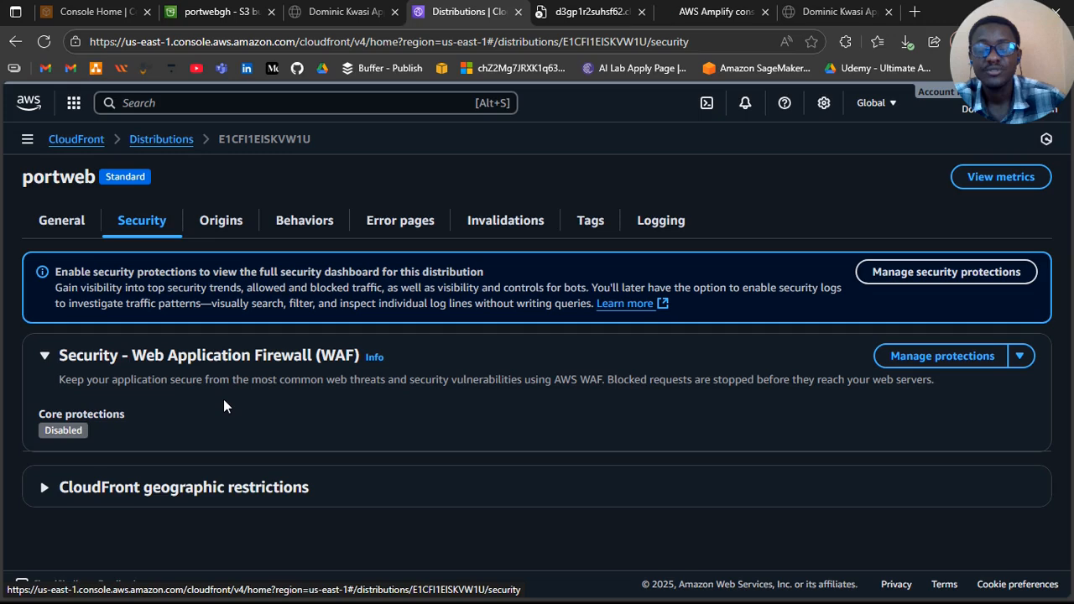
left_click(48, 493)
scroll(52, 501, "down", 1)
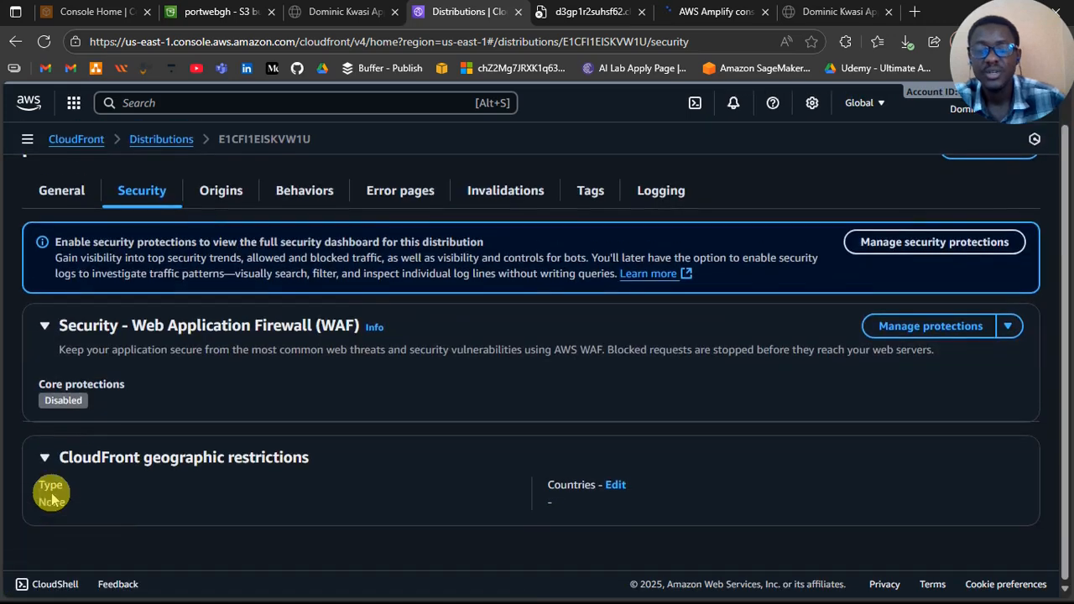
scroll(52, 500, "up", 1)
left_click(51, 495)
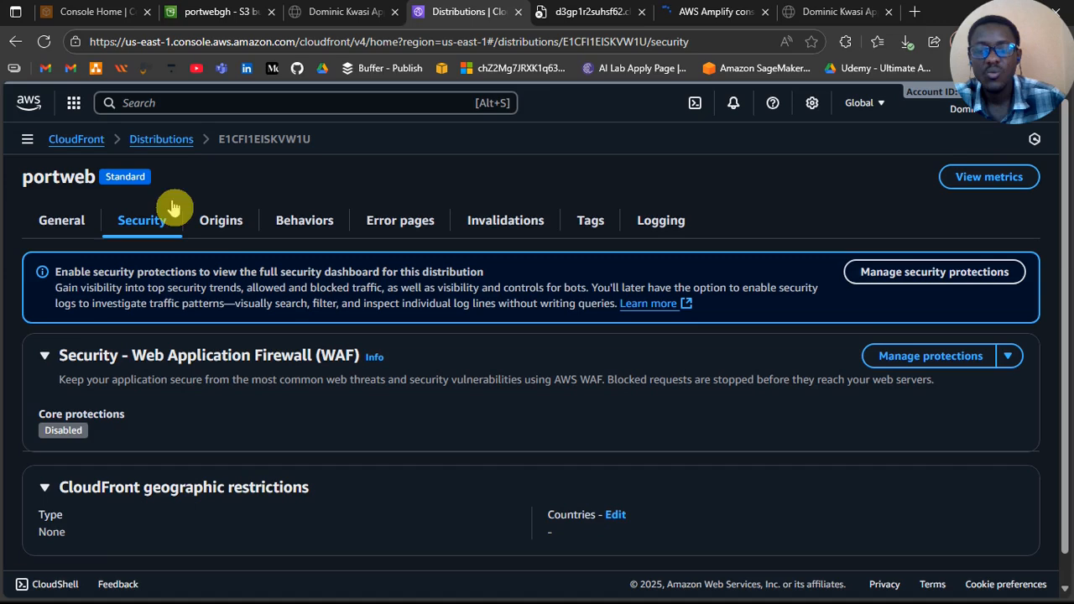
Step: Open the portwebgh S3 origin for editing, review its protocol, timeout and IP address settings, and save it
left_click(220, 221)
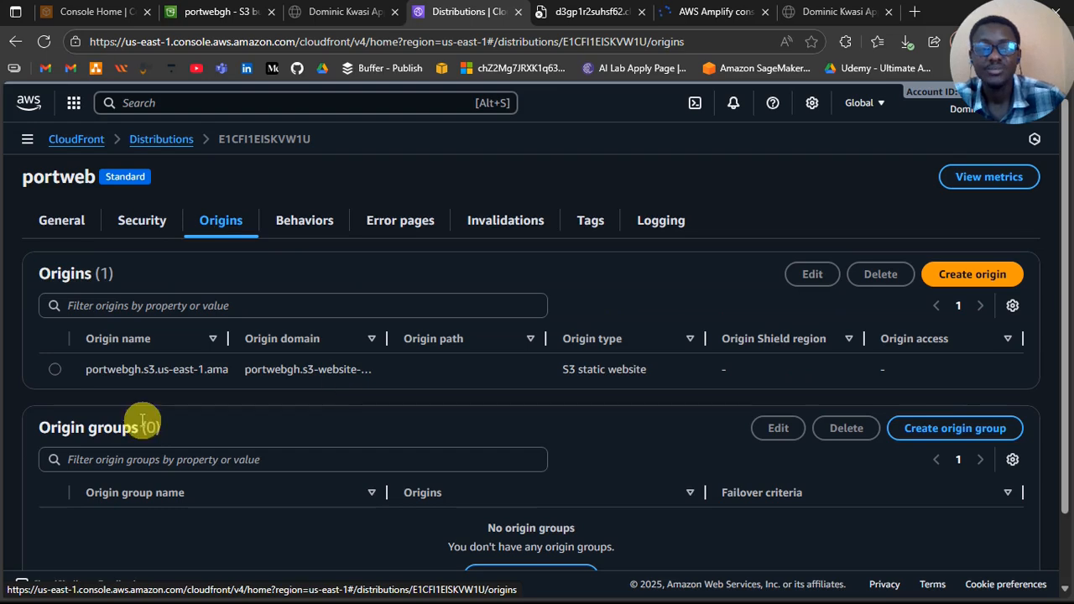
scroll(143, 422, "down", 2)
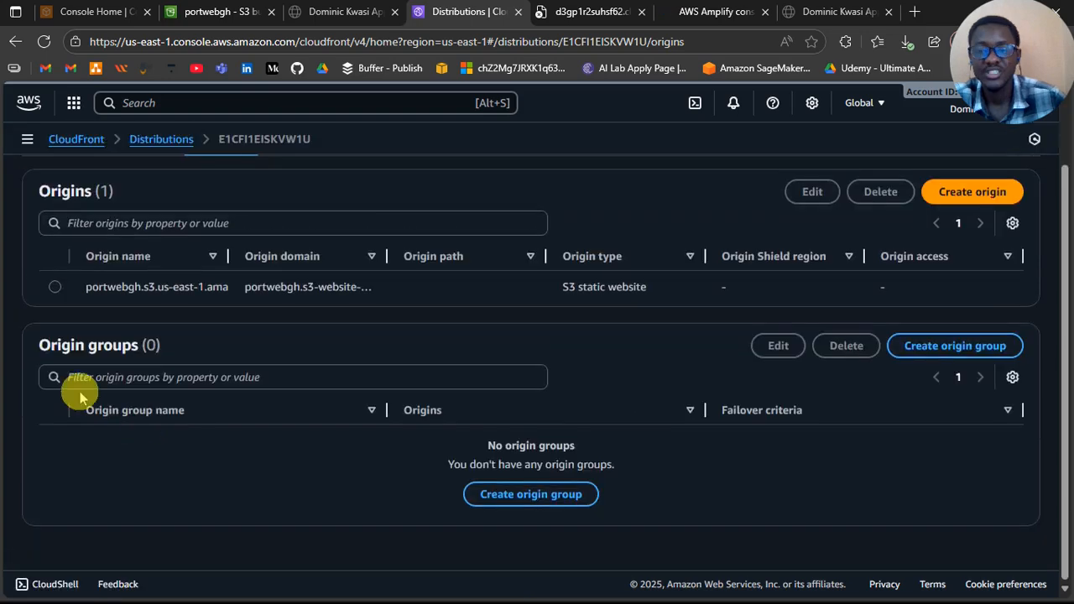
scroll(76, 386, "up", 2)
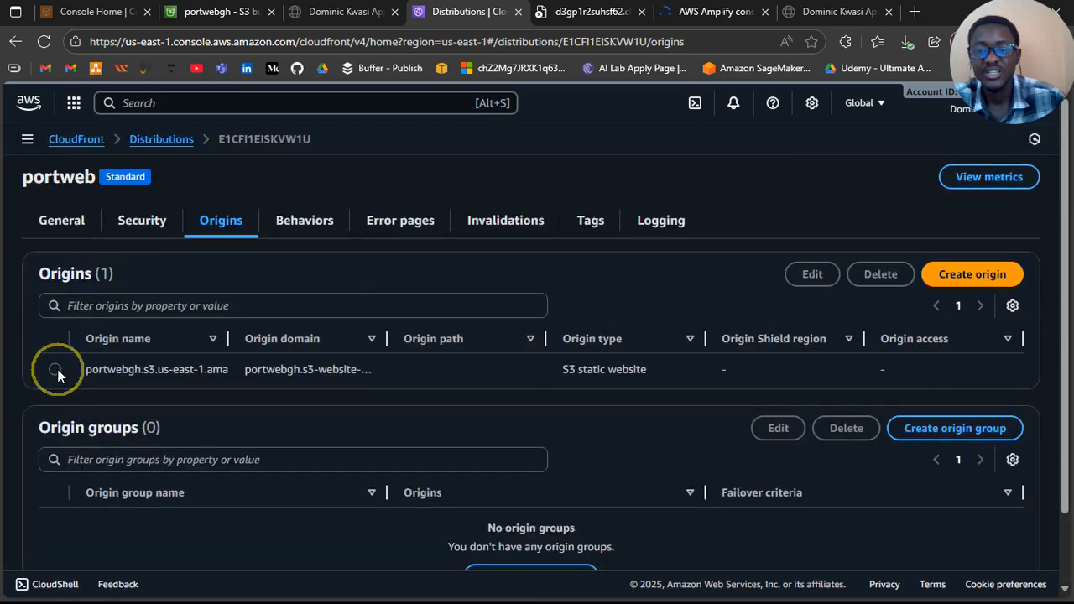
left_click(56, 370)
left_click(810, 282)
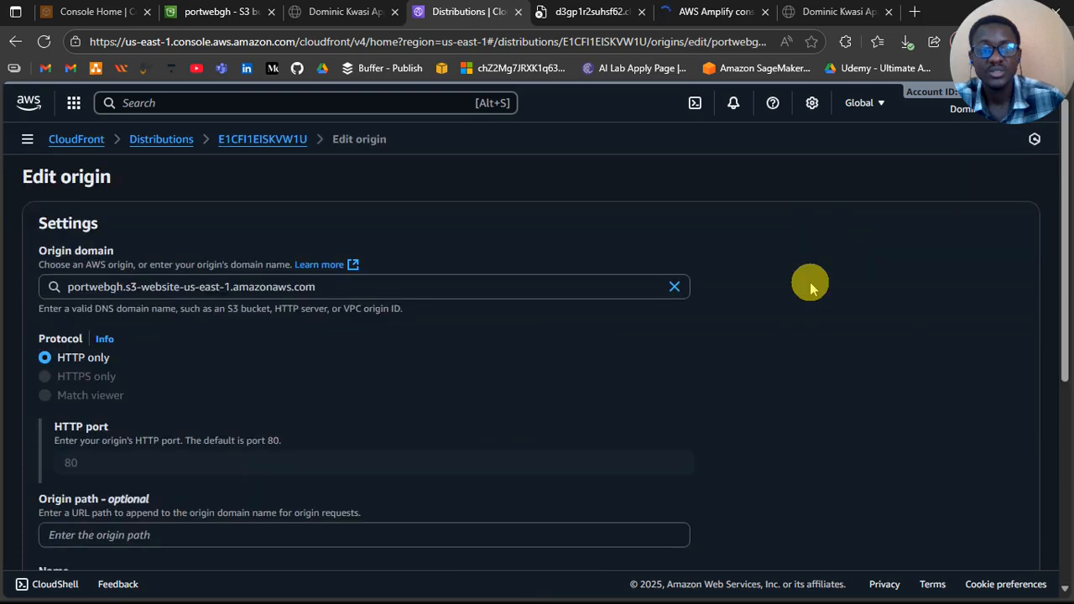
scroll(515, 359, "down", 1)
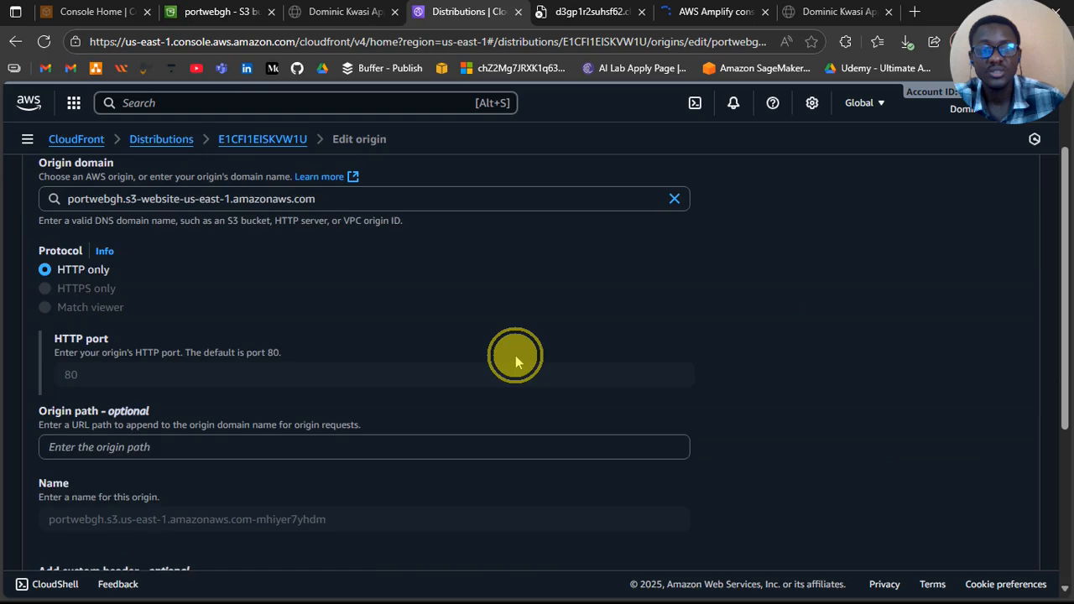
scroll(515, 355, "down", 10)
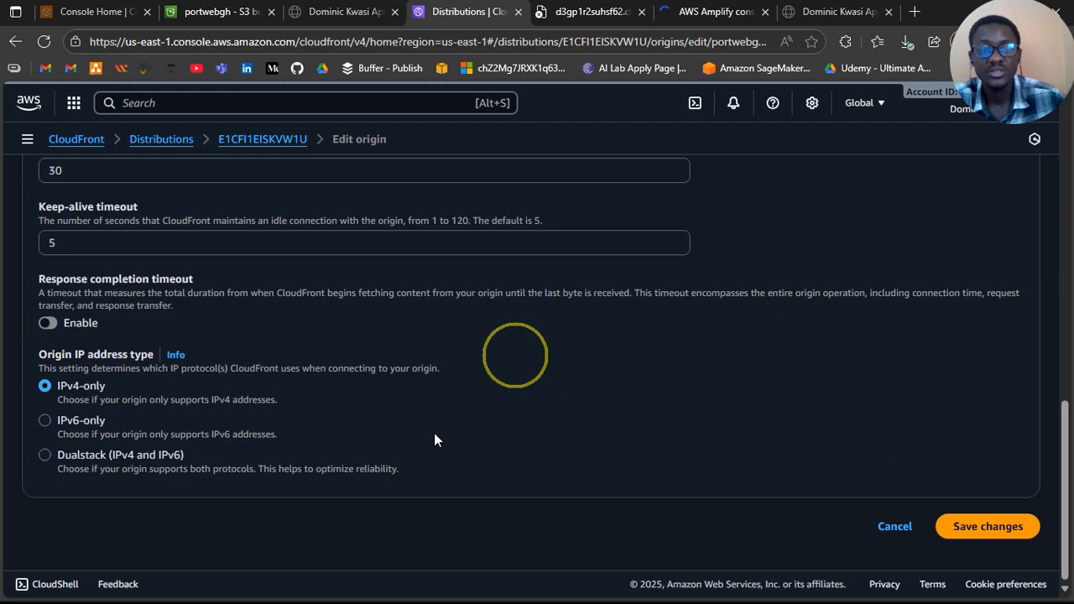
left_click(988, 526)
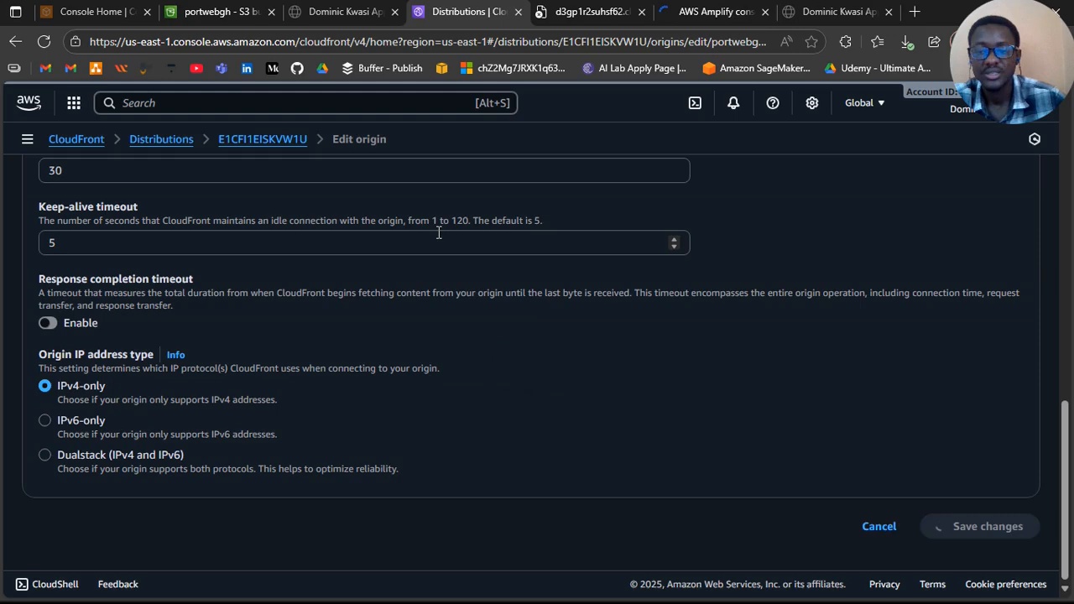
Step: Reload the d3gp1r2suhsf62.cloudfront.net page to test the site again
key("ctrl+Tab")
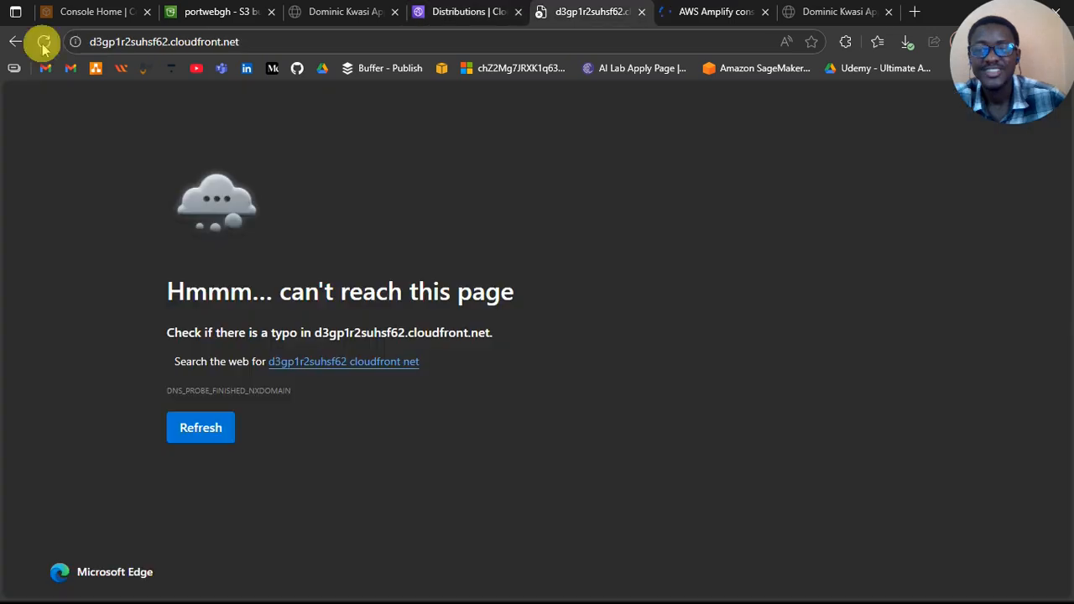
left_click(43, 42)
left_click(52, 49)
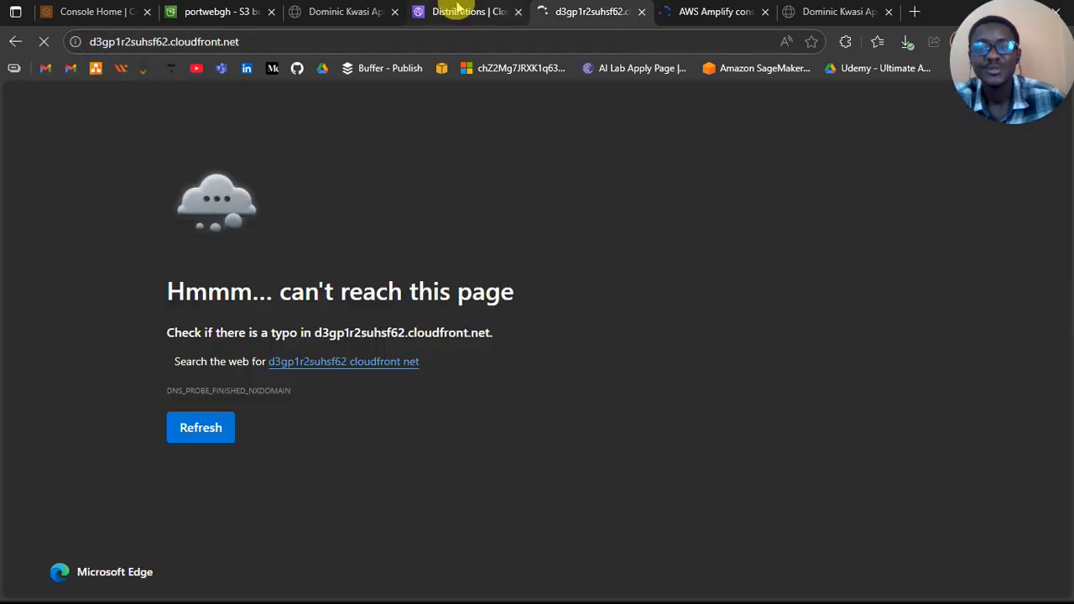
left_click(454, 278)
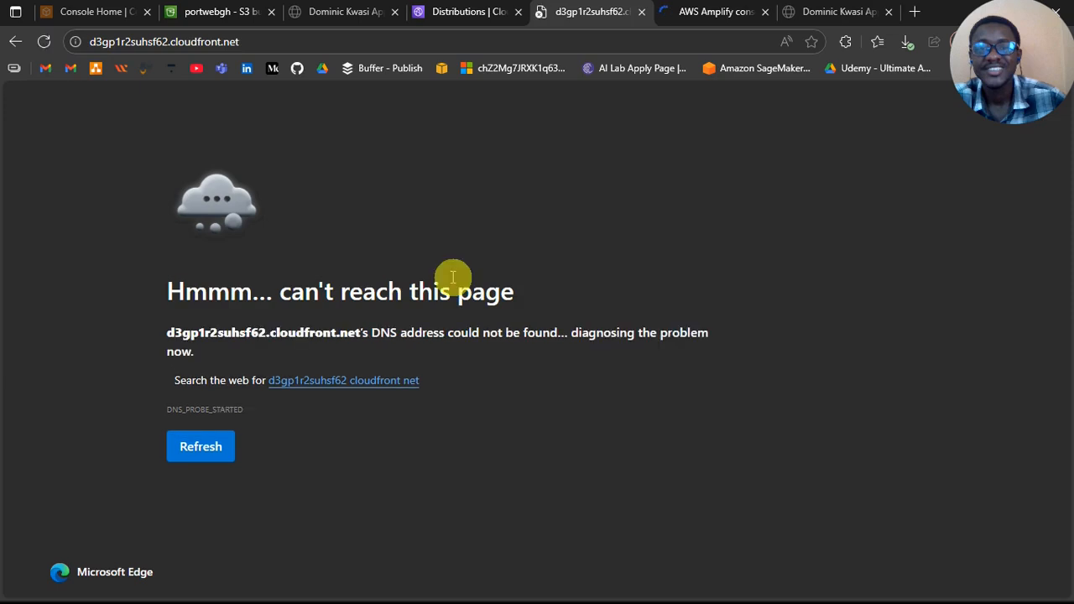
Step: Open the portweb distribution's default cache behavior for editing and review its origin, viewer, cache policy and optional request and response policies
left_click(470, 17)
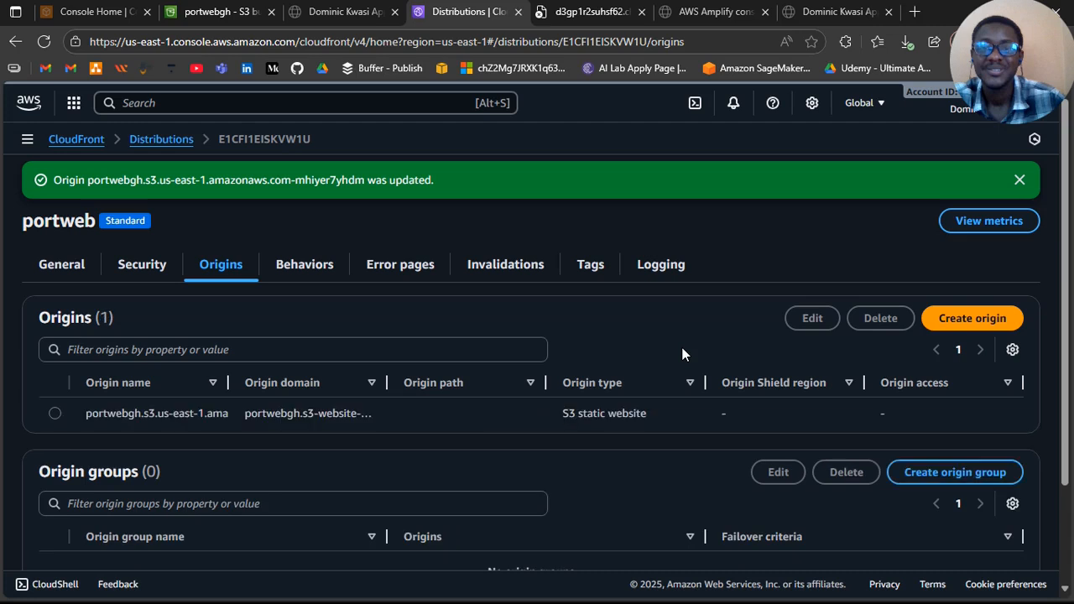
left_click(308, 264)
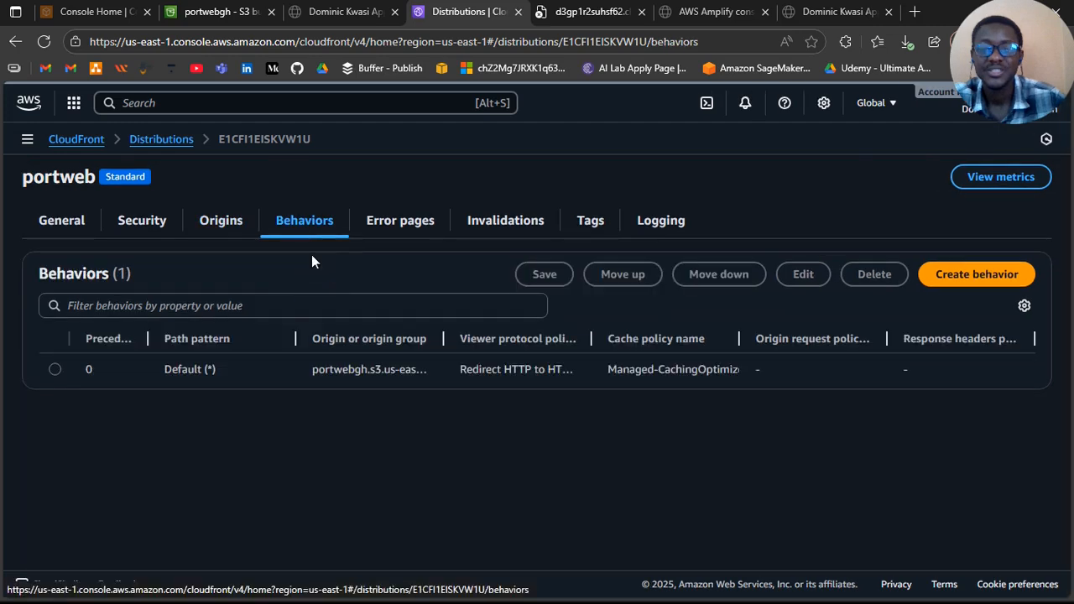
left_click(56, 370)
left_click(55, 370)
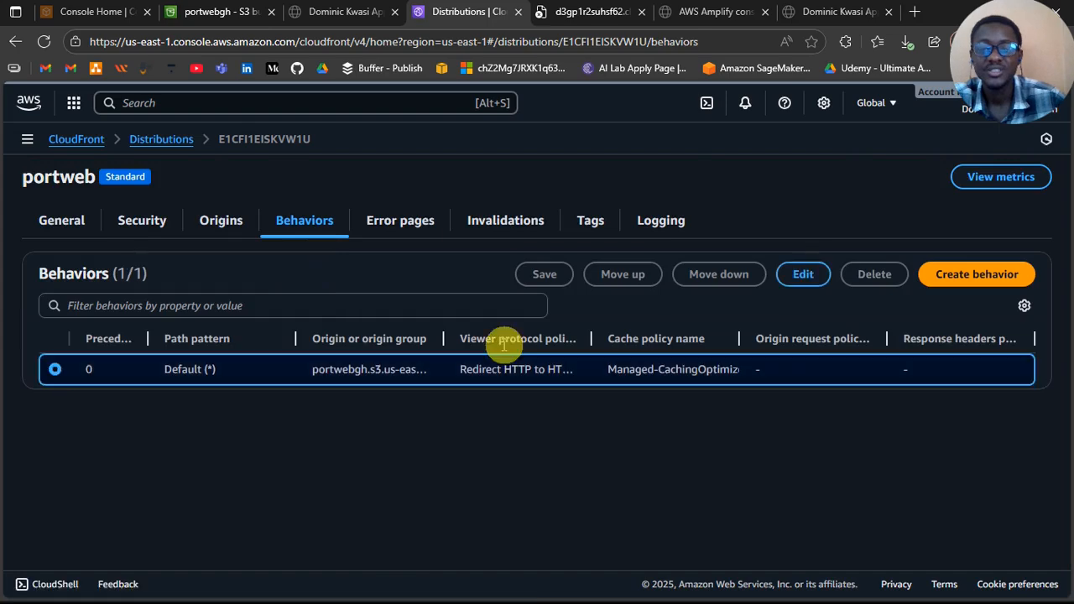
left_click(801, 288)
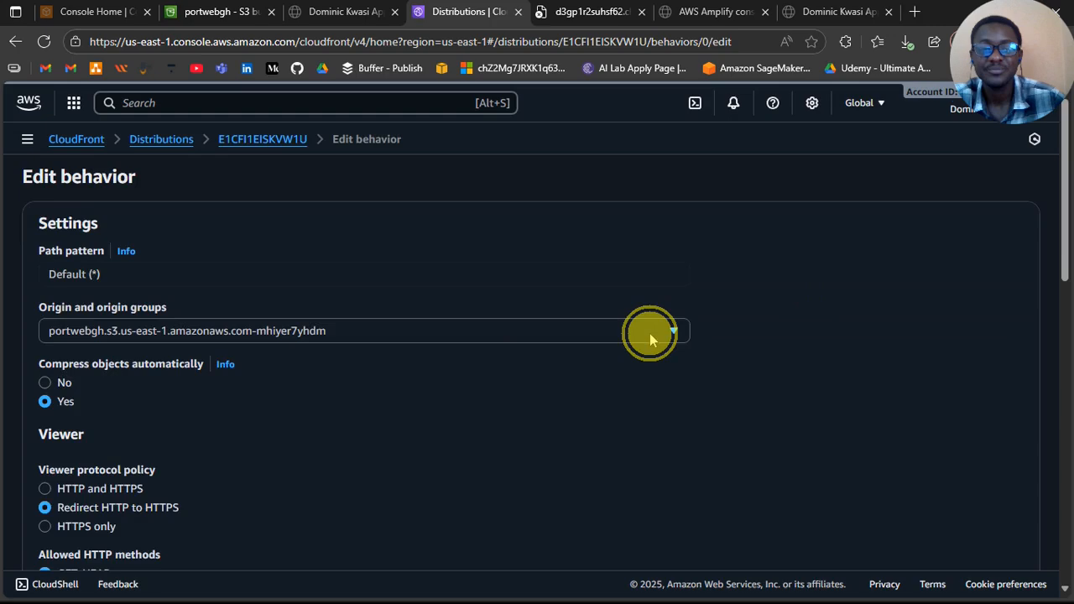
scroll(609, 413, "down", 2)
scroll(610, 413, "down", 1)
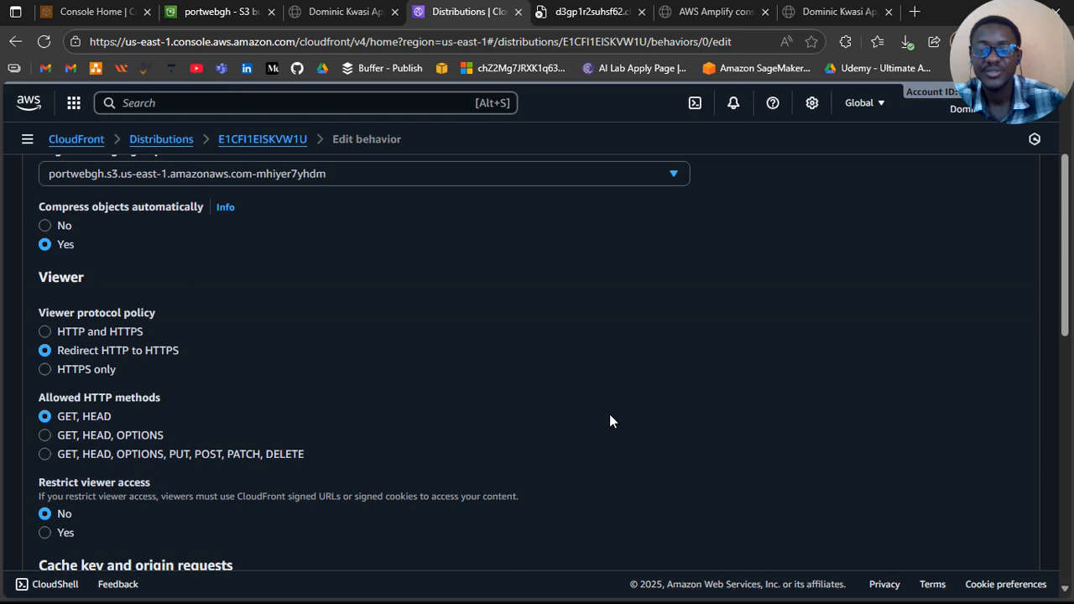
scroll(389, 403, "down", 4)
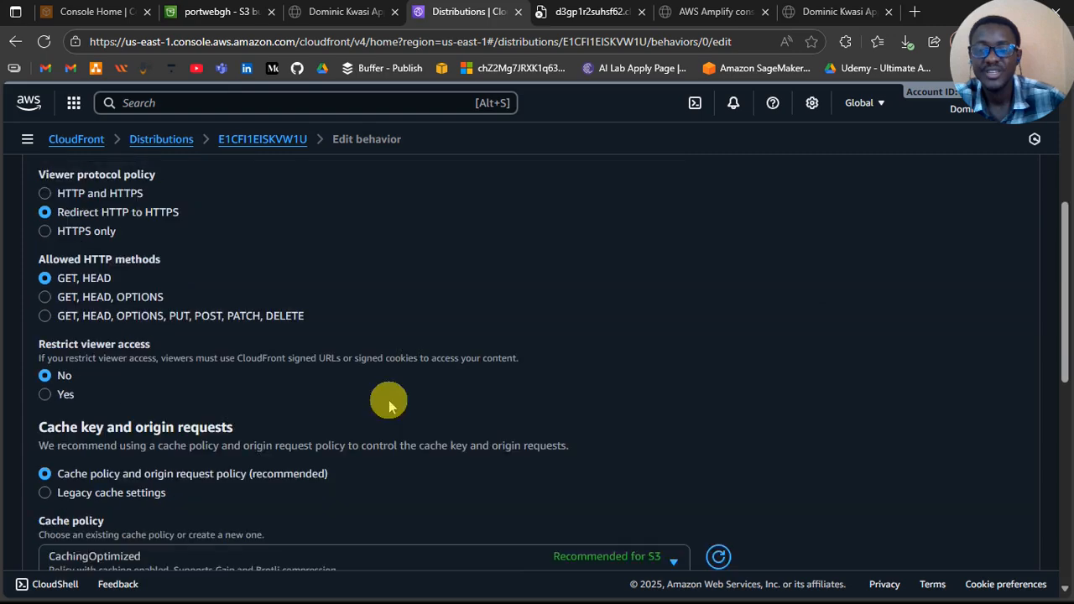
scroll(389, 403, "down", 4)
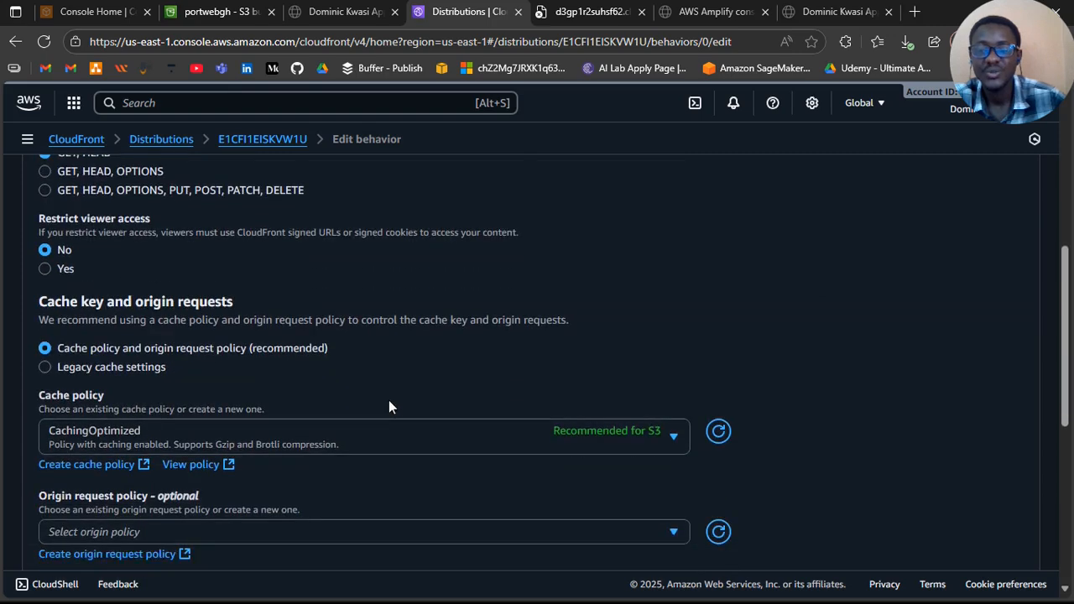
scroll(389, 401, "down", 1)
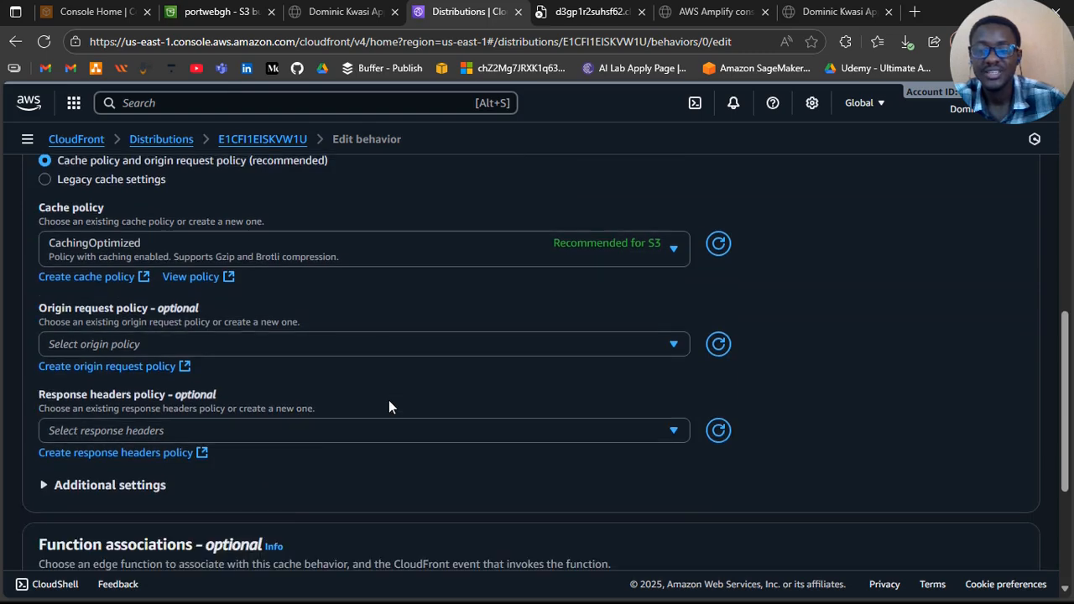
left_click(414, 408)
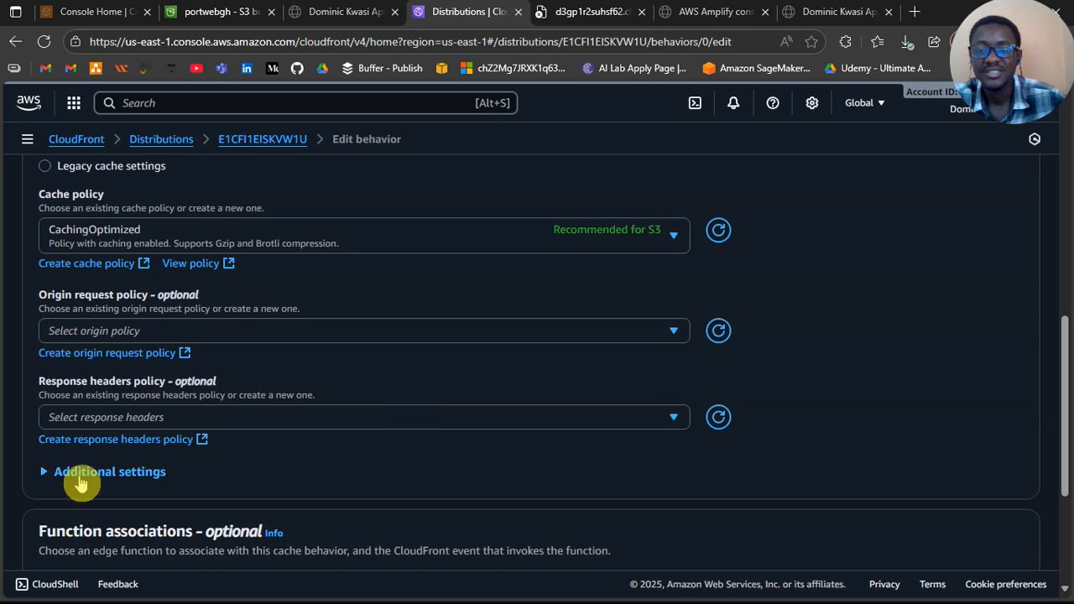
Step: Expand the behavior's additional settings, review them and the origin request function association options, and save the default behavior
left_click(84, 476)
scroll(90, 478, "down", 1)
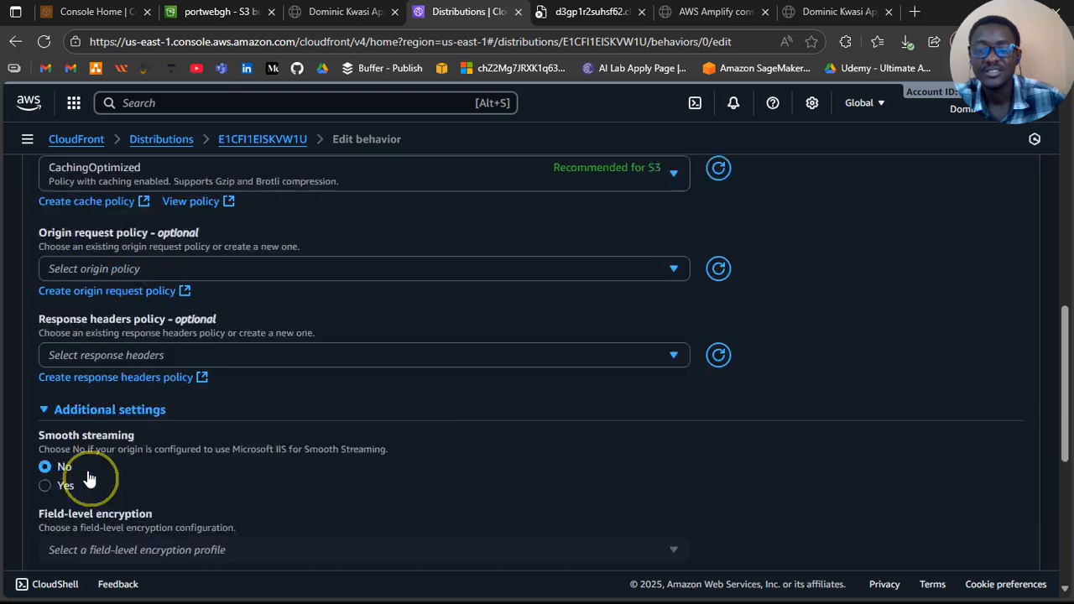
scroll(90, 478, "down", 1)
scroll(88, 474, "down", 1)
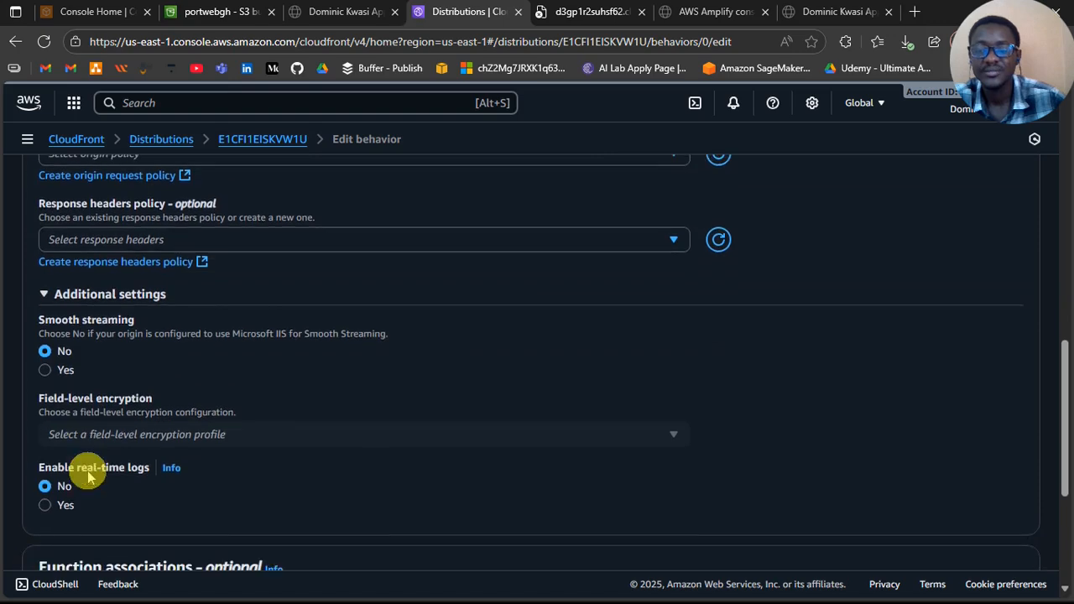
scroll(90, 476, "down", 1)
scroll(88, 471, "down", 1)
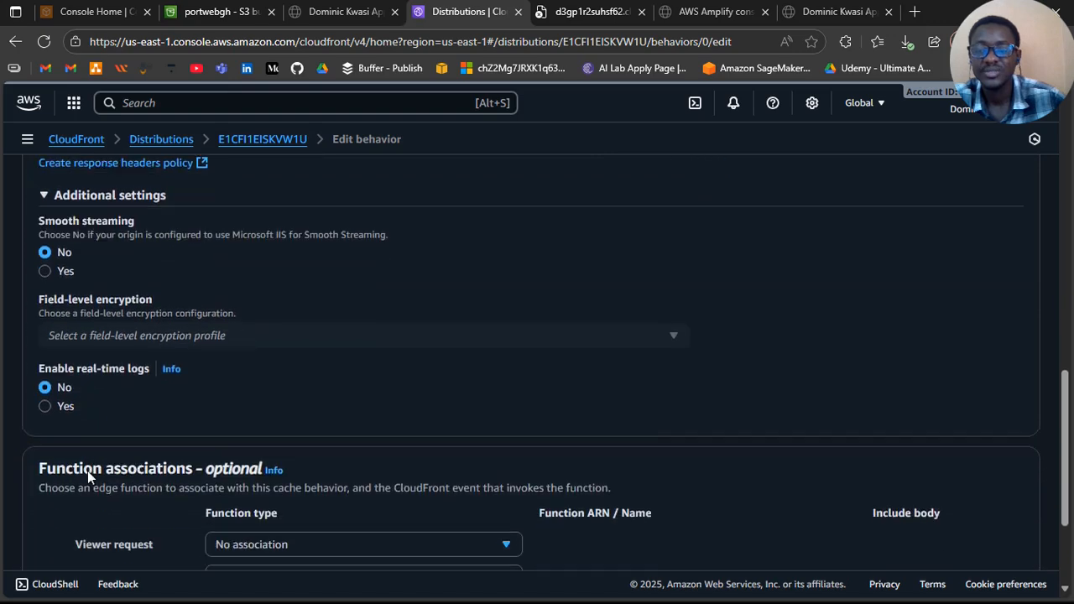
scroll(87, 471, "down", 3)
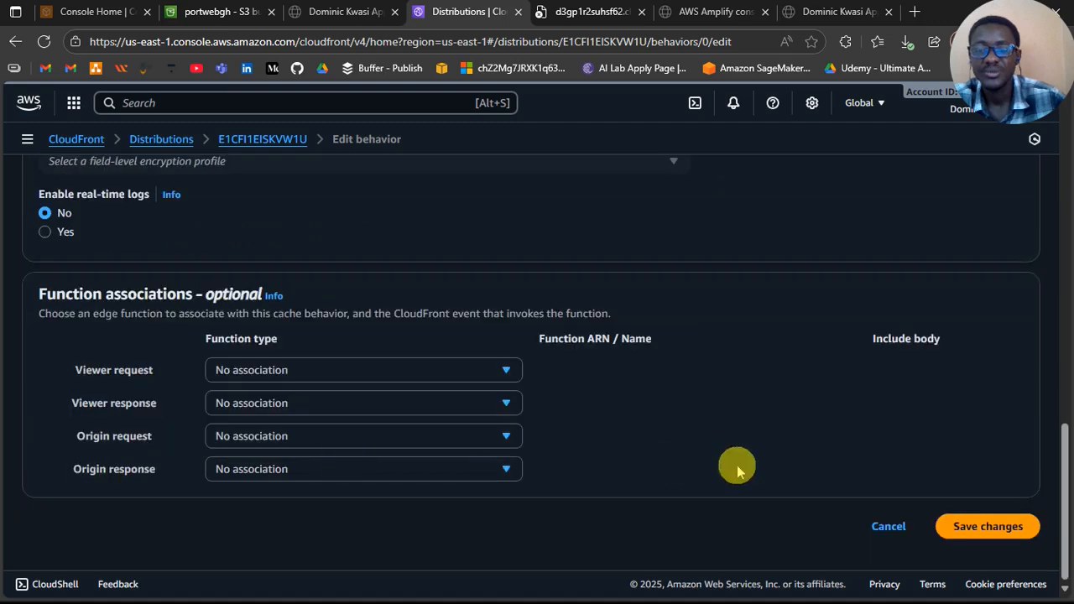
left_click(490, 436)
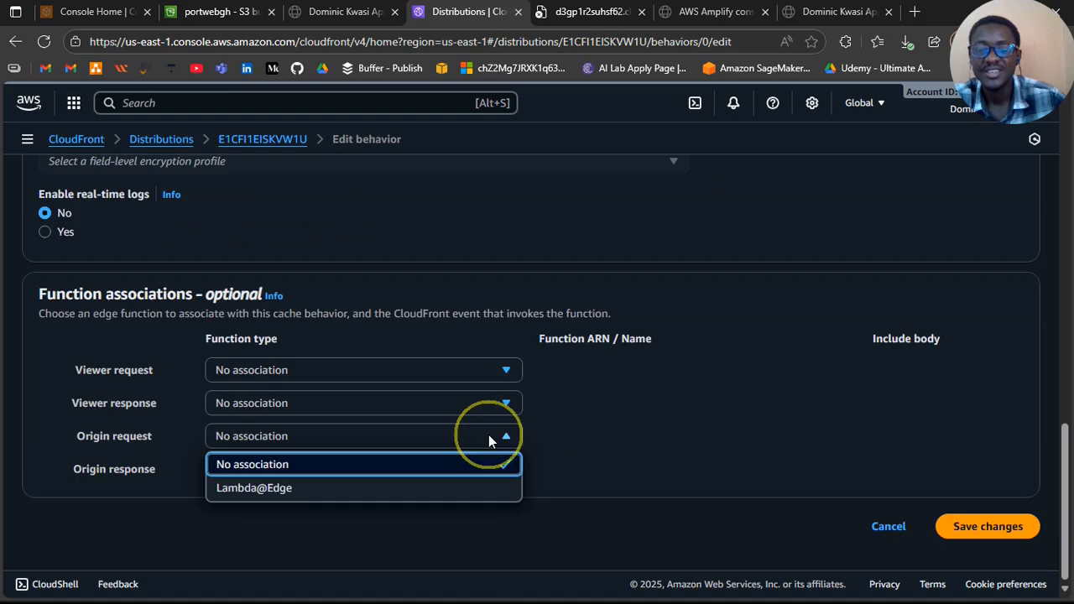
left_click(489, 435)
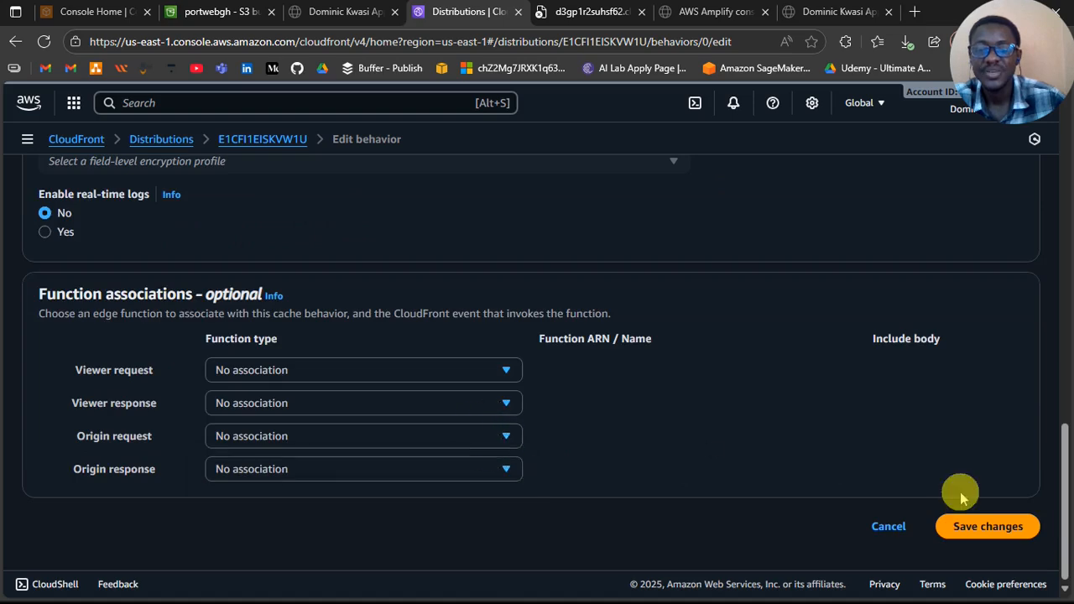
left_click(979, 529)
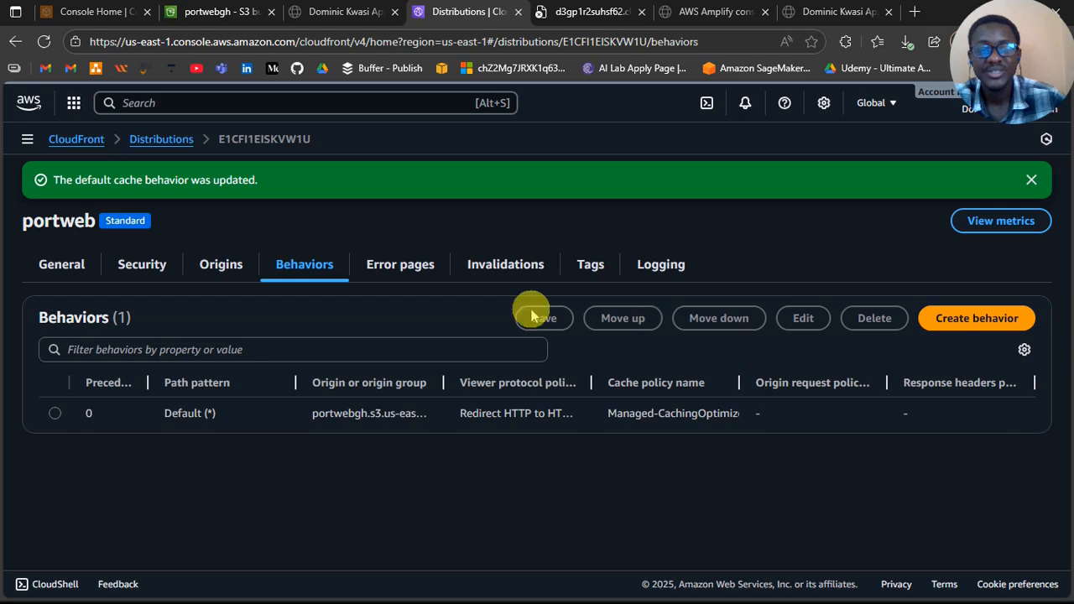
Step: Look through the distribution's error pages, invalidations and tags, opening and cancelling a new invalidation, and return to its security settings
left_click(408, 267)
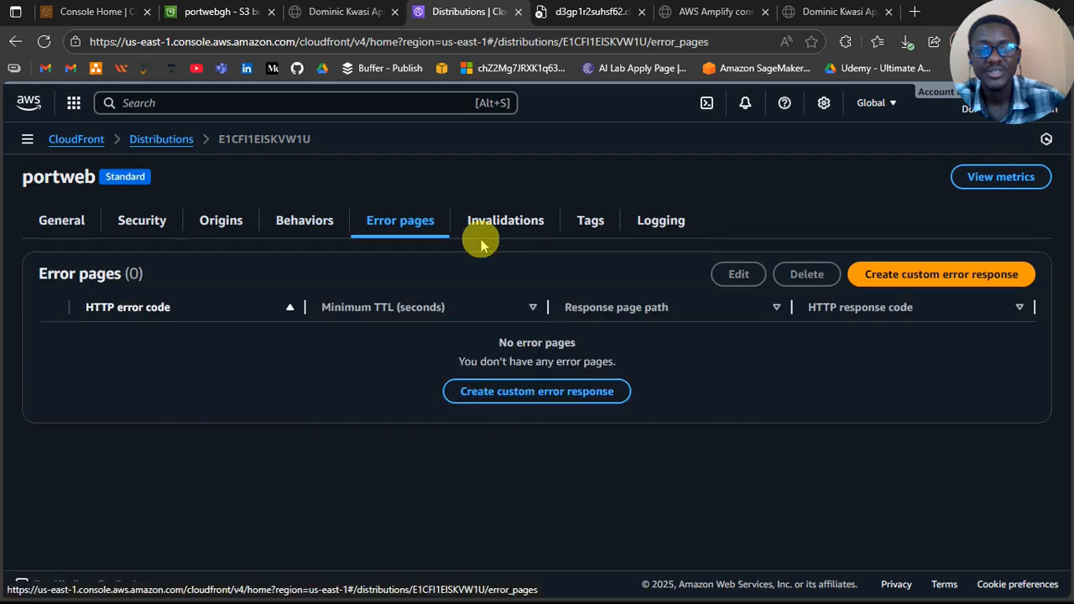
left_click(480, 240)
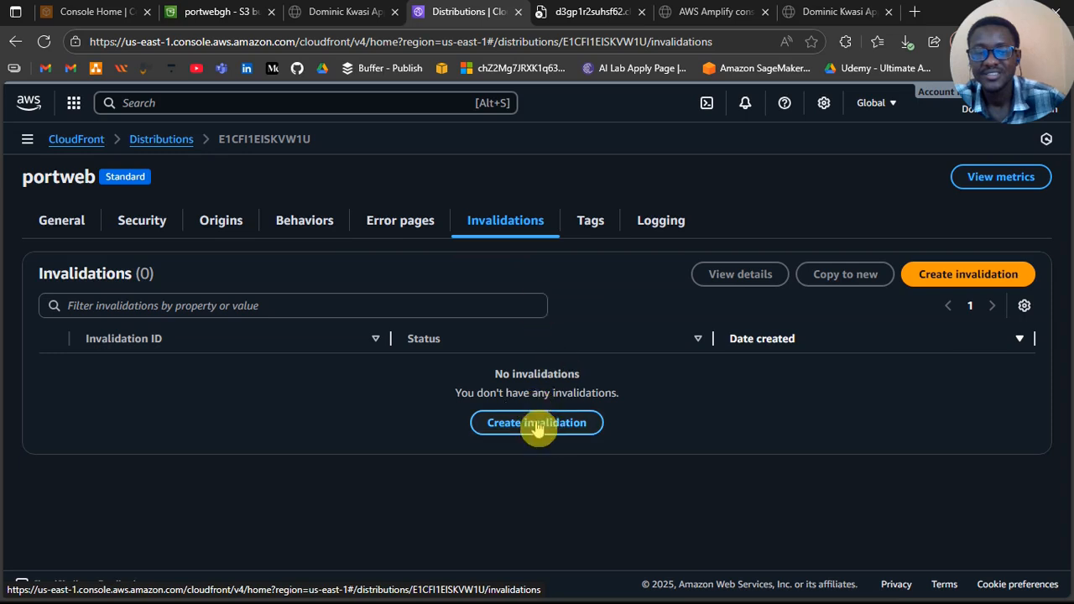
left_click(538, 423)
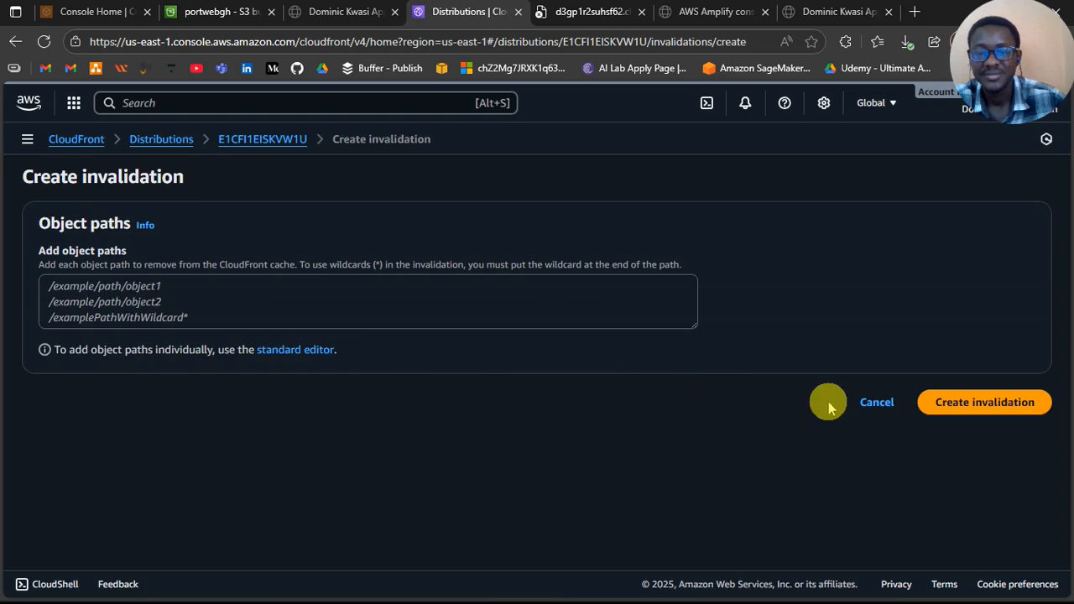
left_click(865, 401)
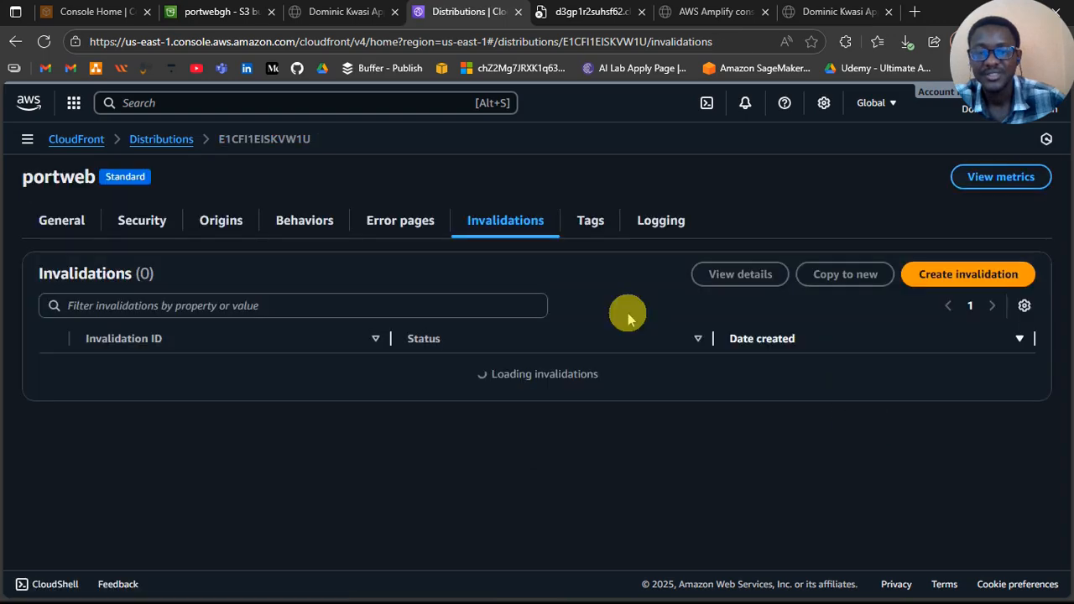
left_click(596, 227)
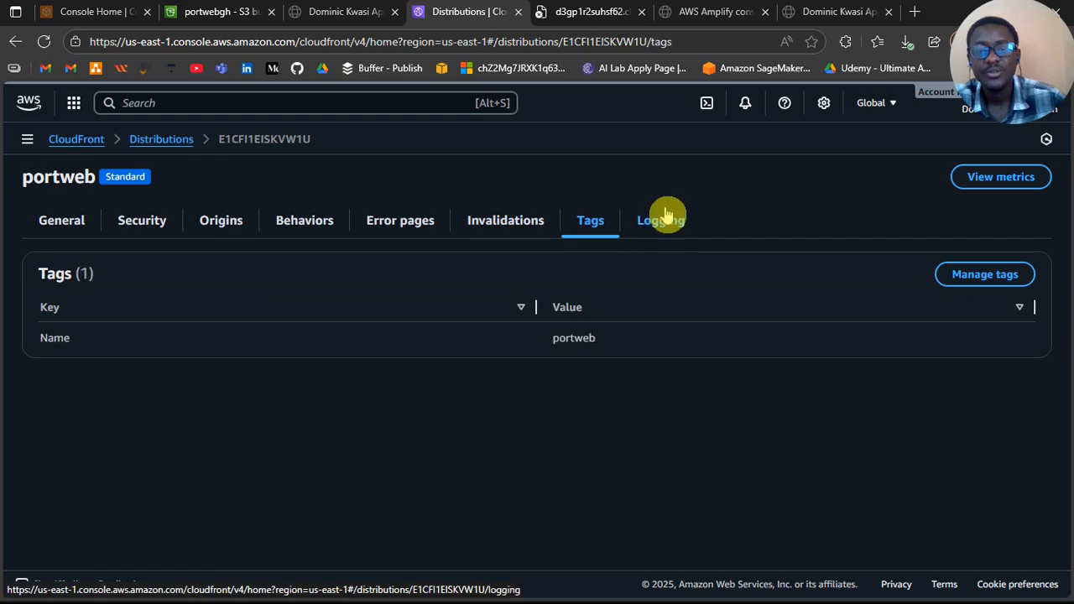
left_click(139, 228)
Step: Reload the d3gp1r2suhsf62.cloudfront.net page and check the portweb distribution's deployment status in its general details
left_click(592, 12)
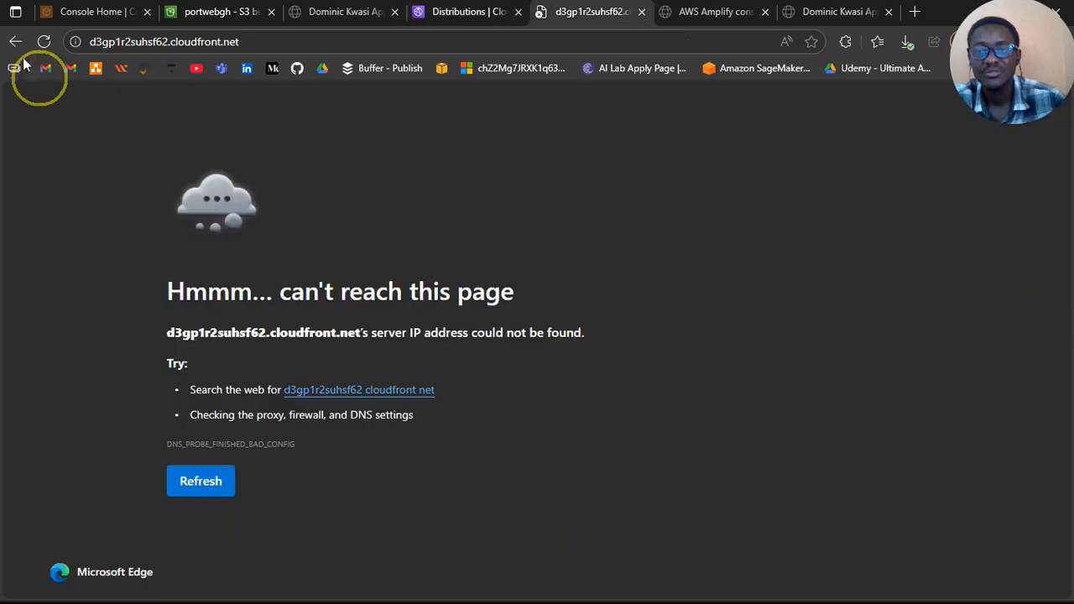
left_click(45, 42)
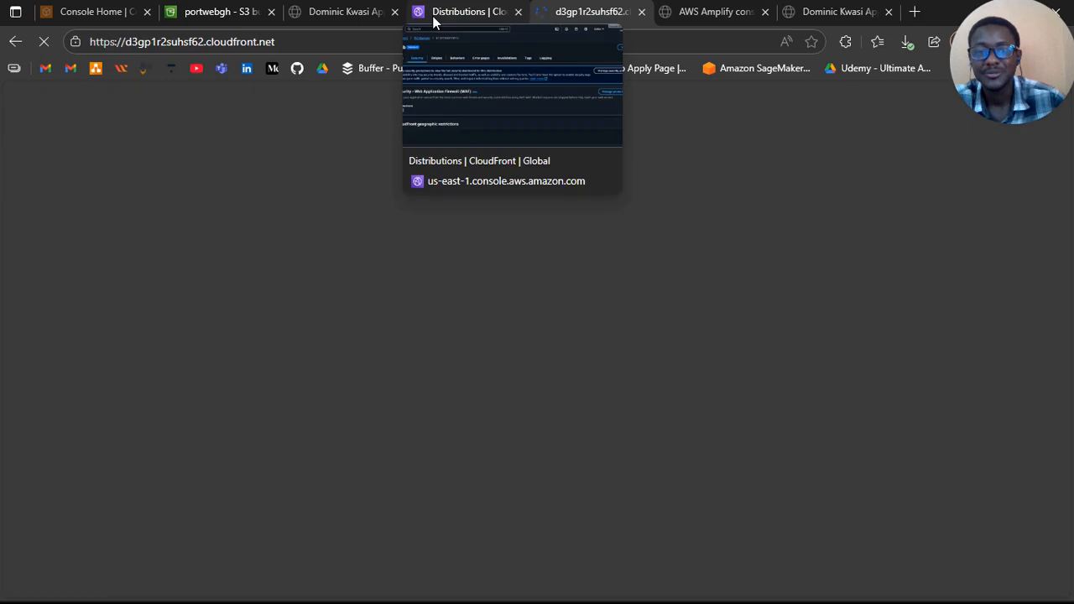
left_click(434, 21)
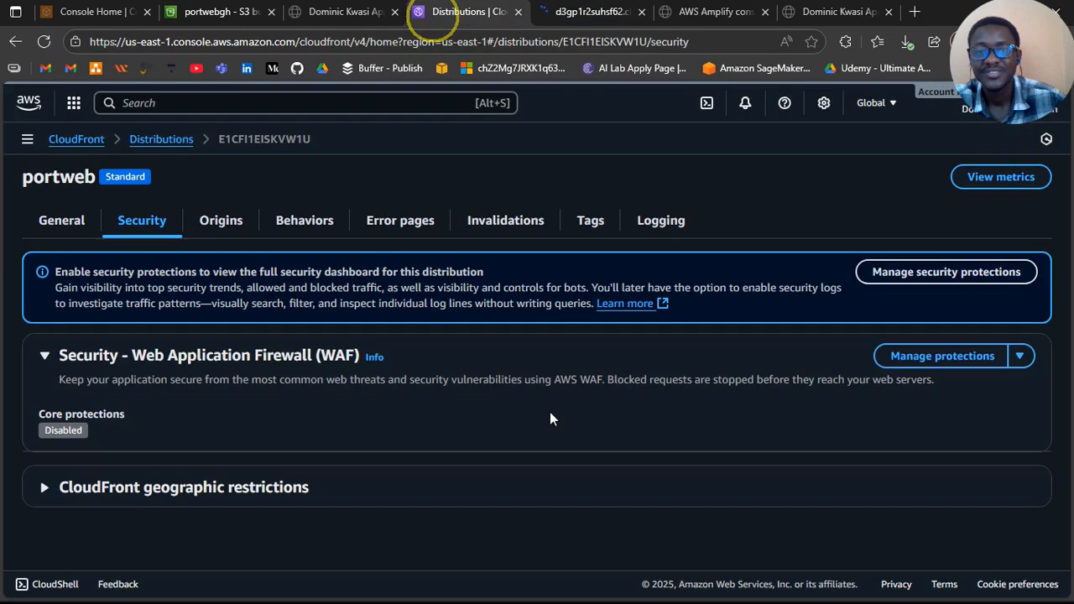
left_click(707, 398)
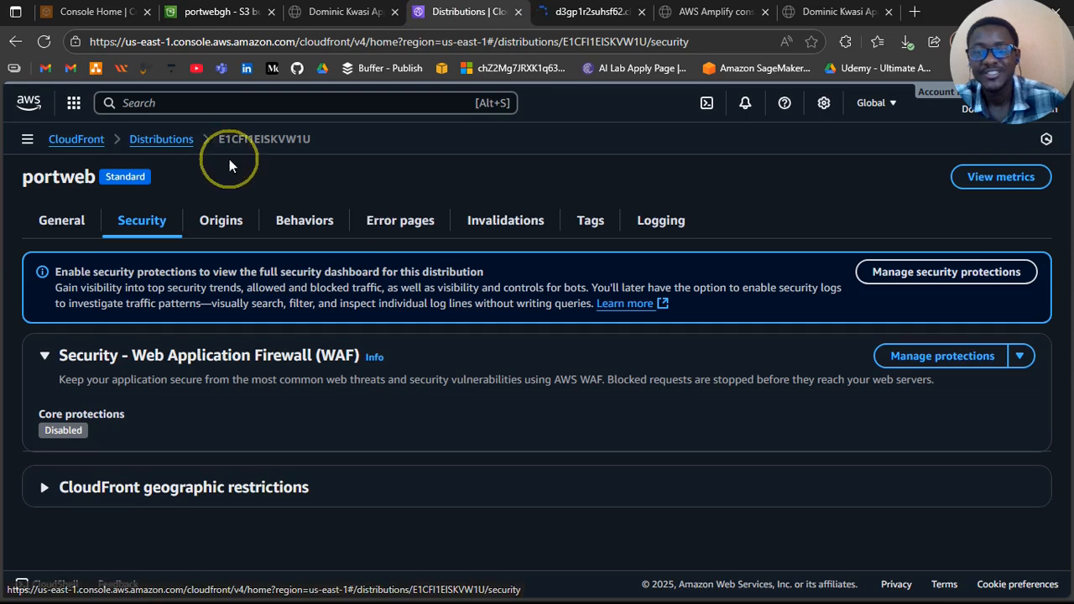
left_click(59, 222)
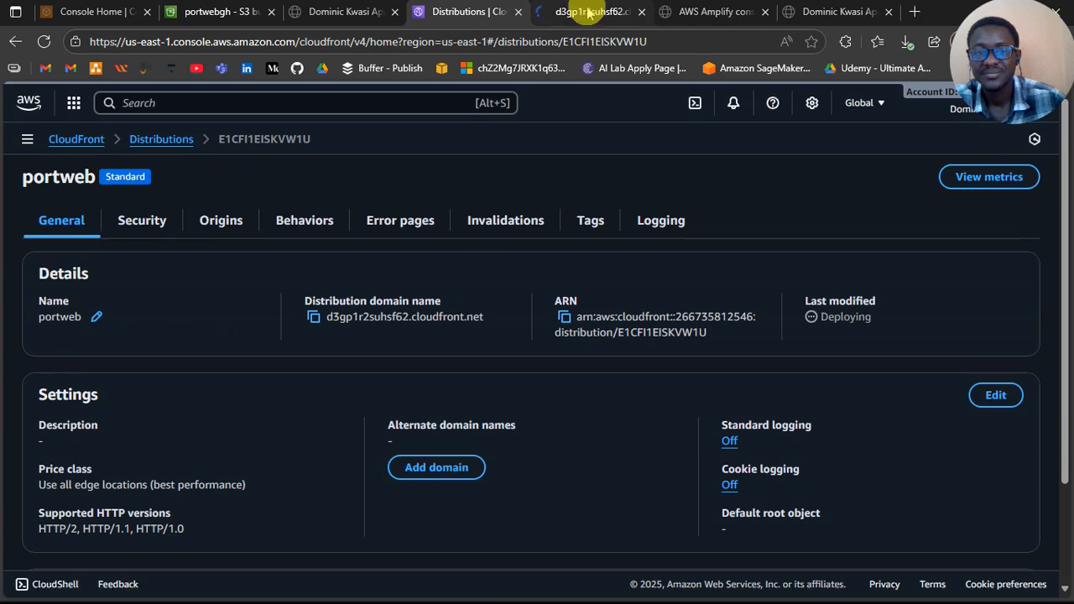
Step: Return to the site at its CloudFront domain and look over the portfolio page down to its Portfolio section
left_click(713, 12)
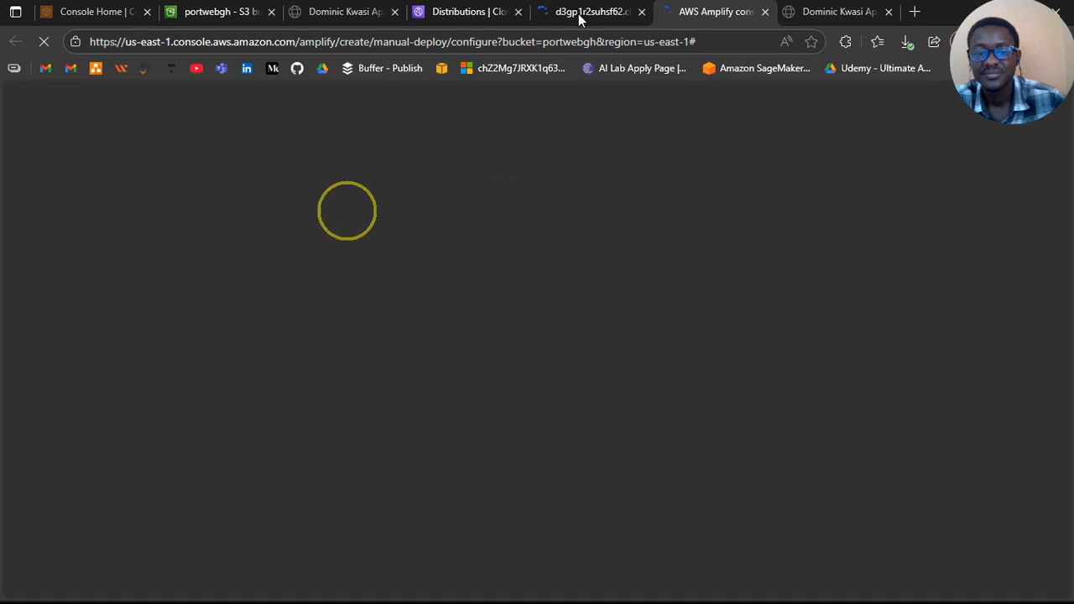
left_click(581, 10)
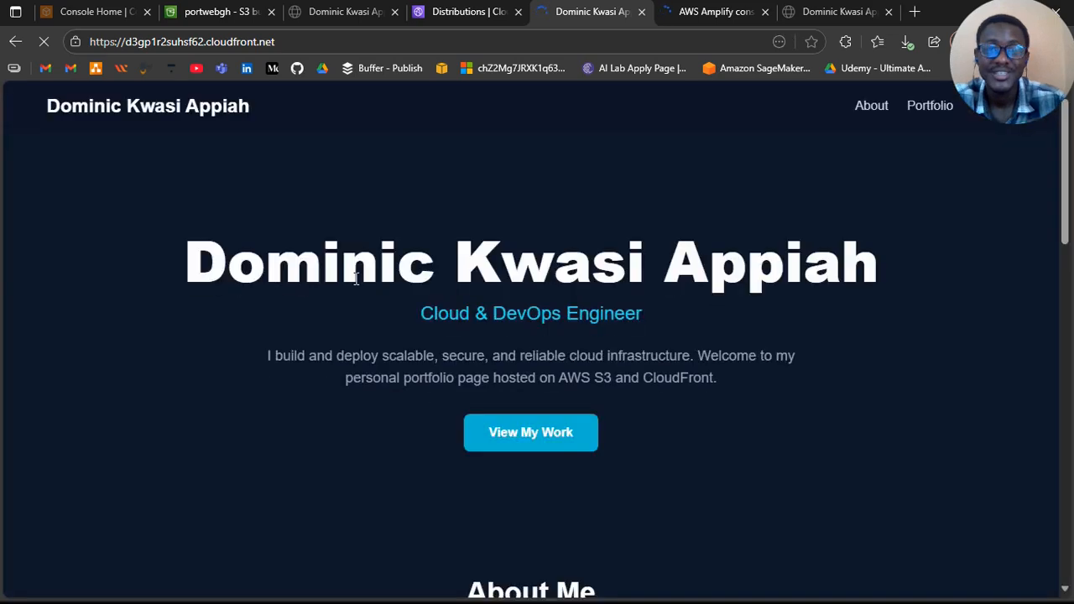
scroll(356, 279, "down", 2)
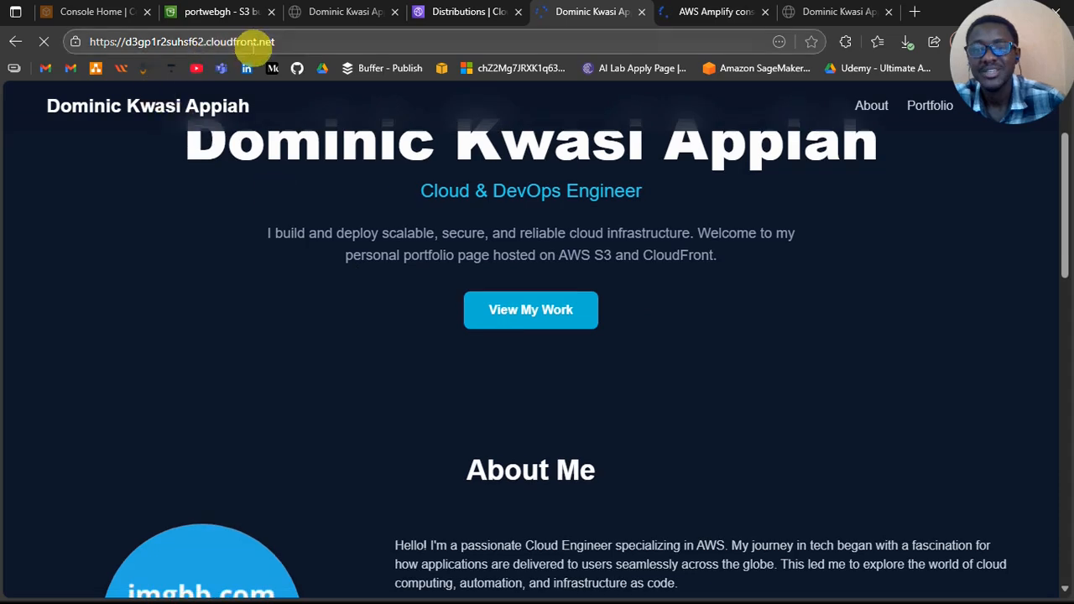
double_click(252, 44)
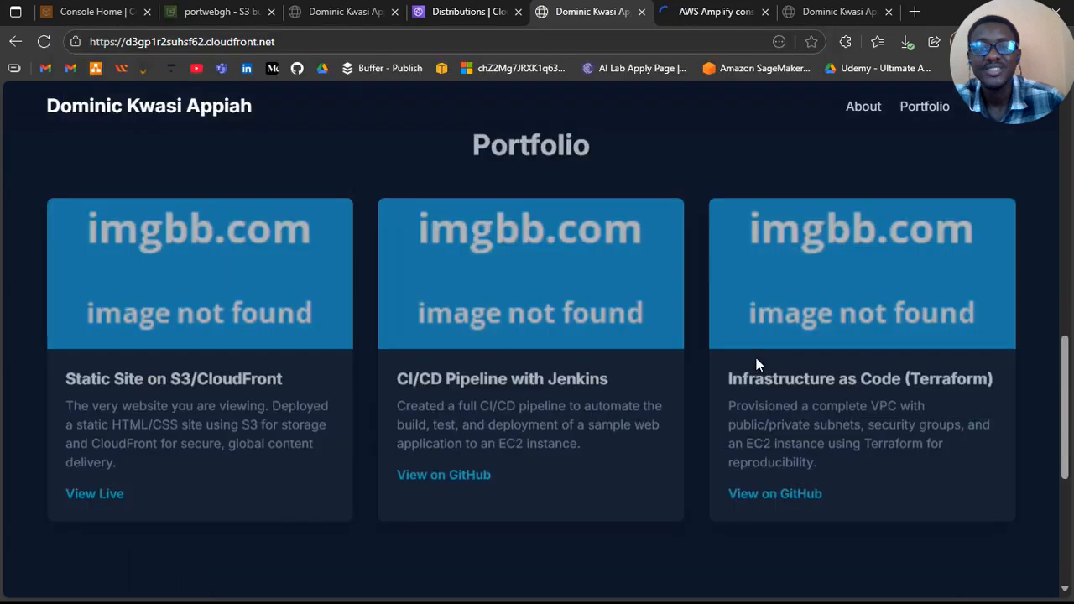
scroll(756, 359, "up", 10)
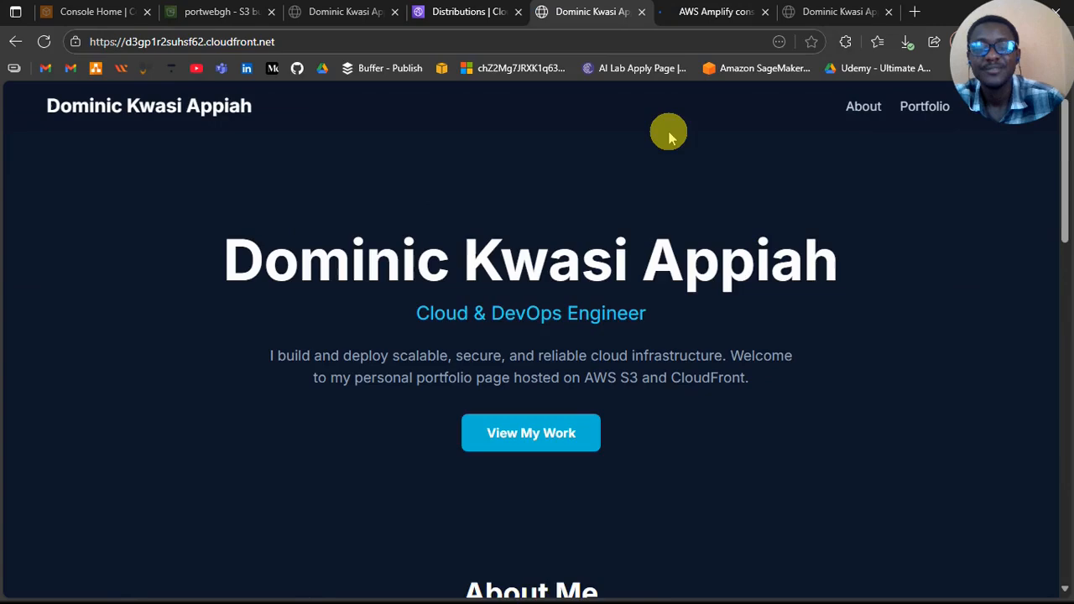
Step: View the AWS Amplify manual deployment page for the portwebgh bucket
left_click(716, 13)
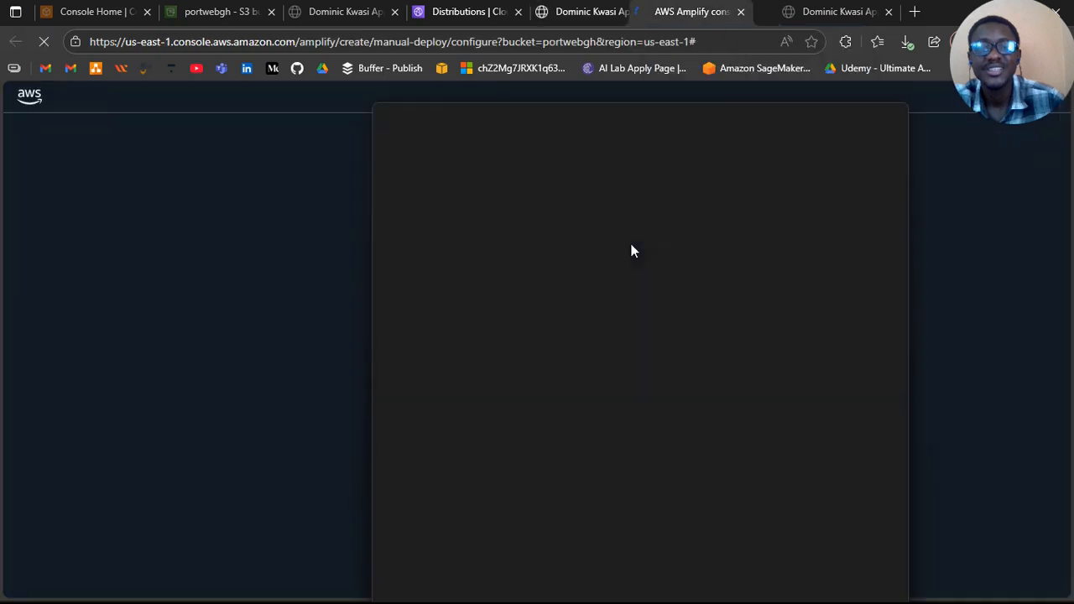
left_click_drag(693, 12, 640, 12)
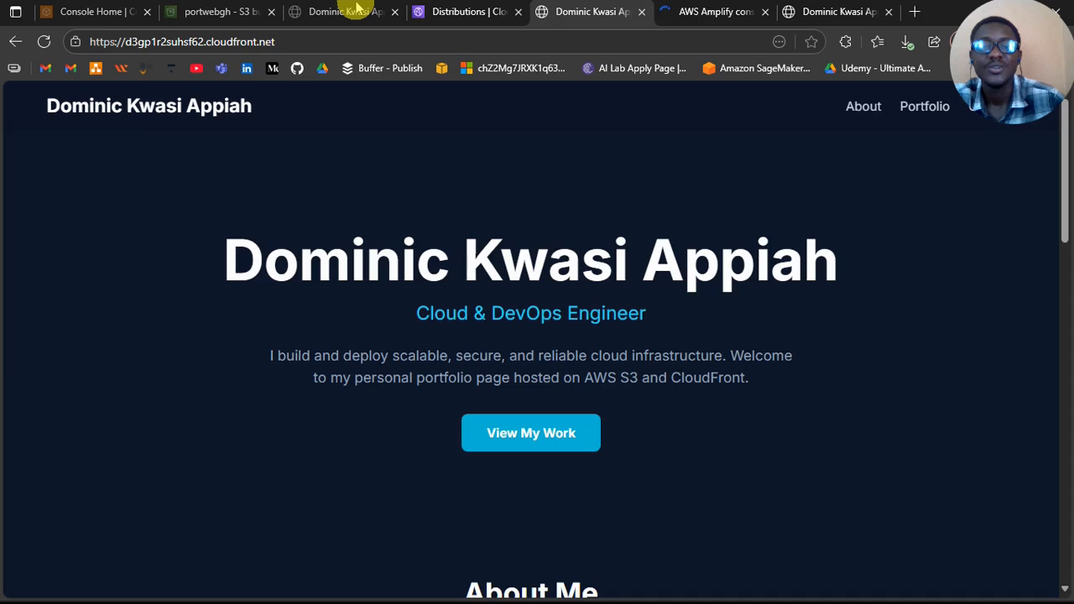
Step: Look through the portwebgh bucket's permissions and its properties down to the static website hosting settings
left_click(233, 14)
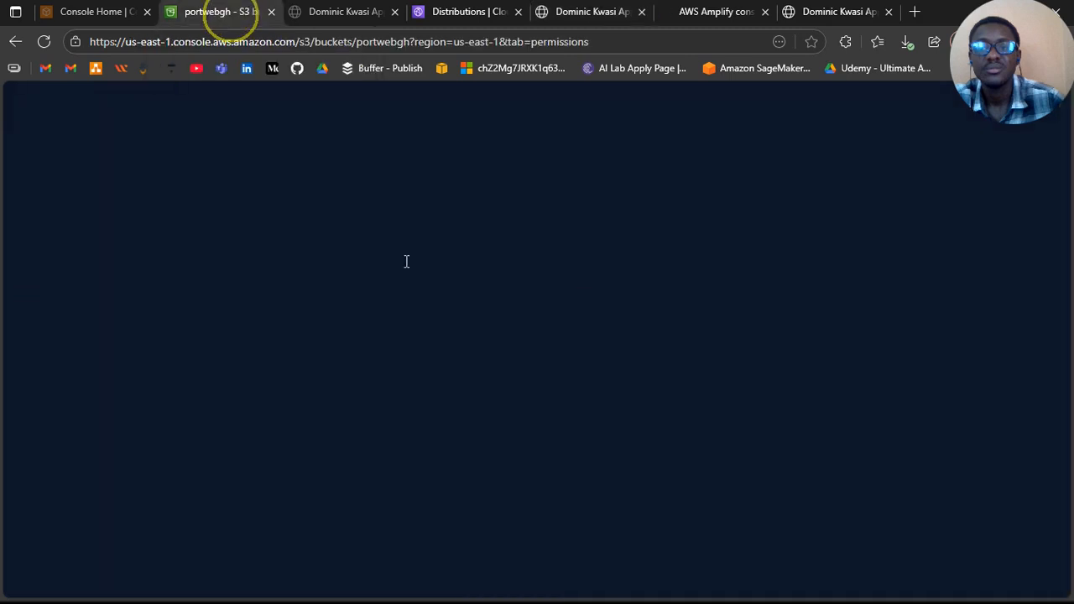
scroll(457, 289, "down", 2)
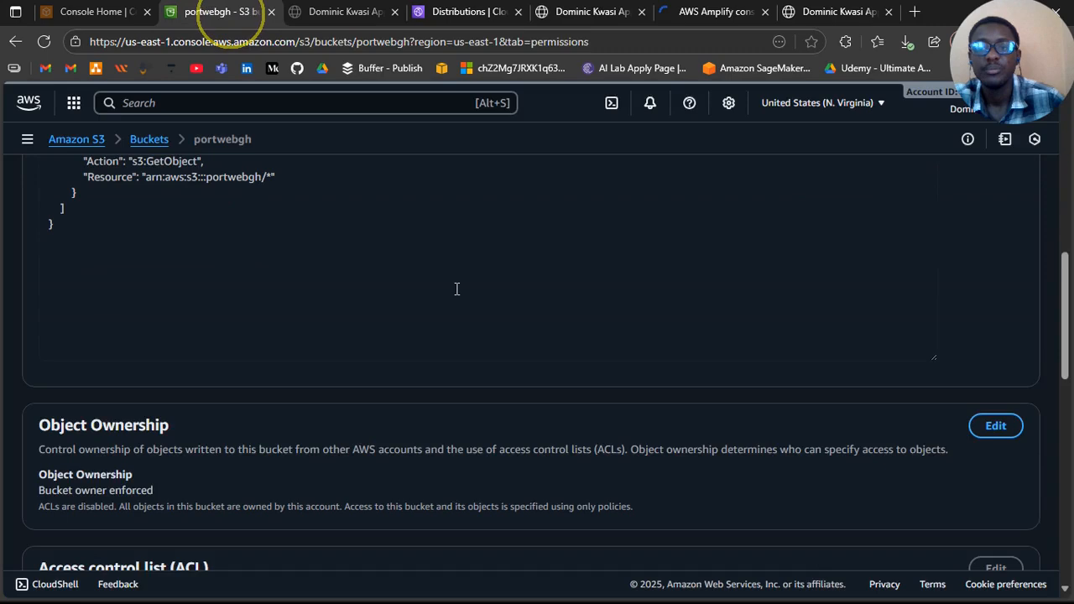
scroll(456, 290, "down", 5)
scroll(240, 234, "up", 5)
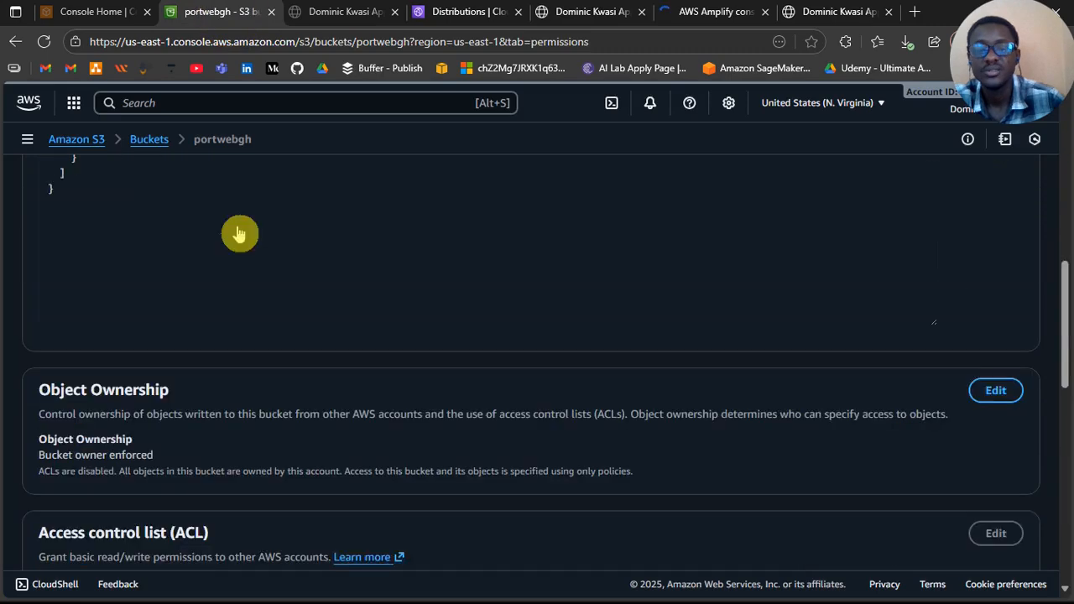
scroll(240, 234, "up", 5)
left_click(238, 232)
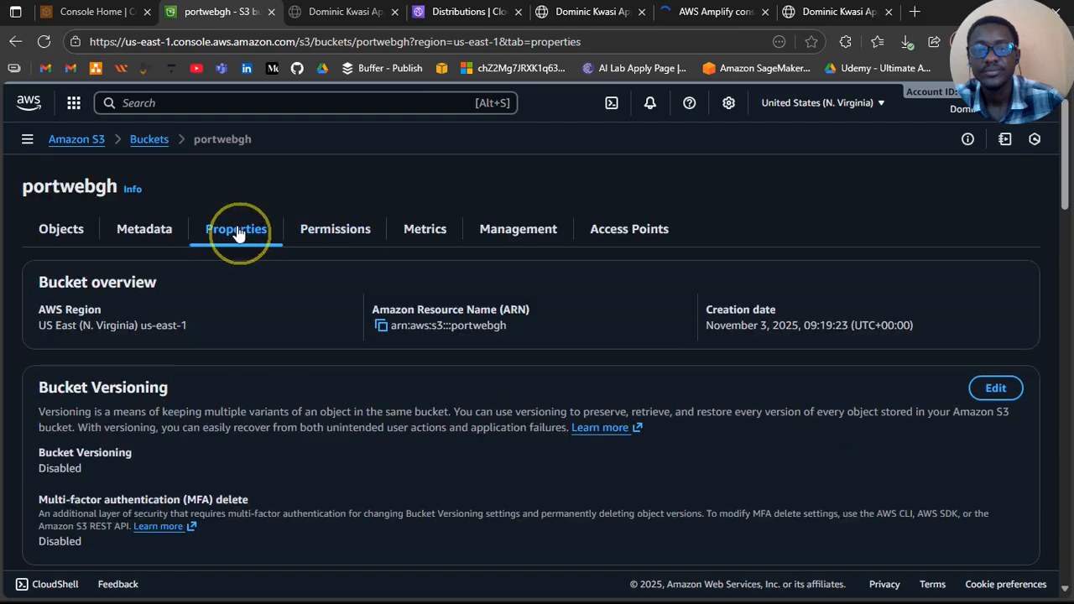
scroll(270, 352, "down", 10)
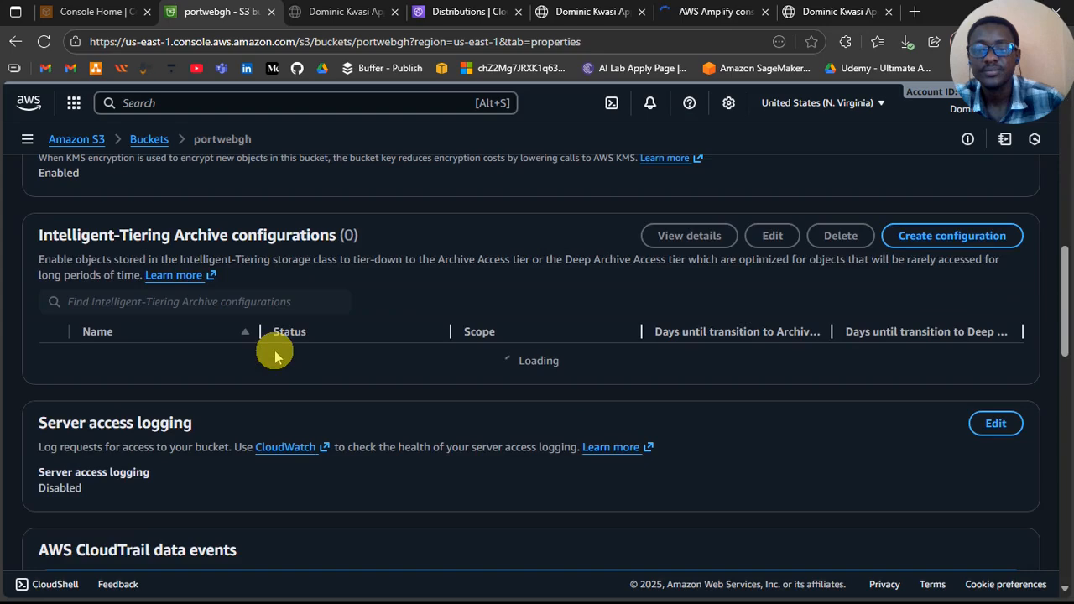
scroll(275, 357, "down", 6)
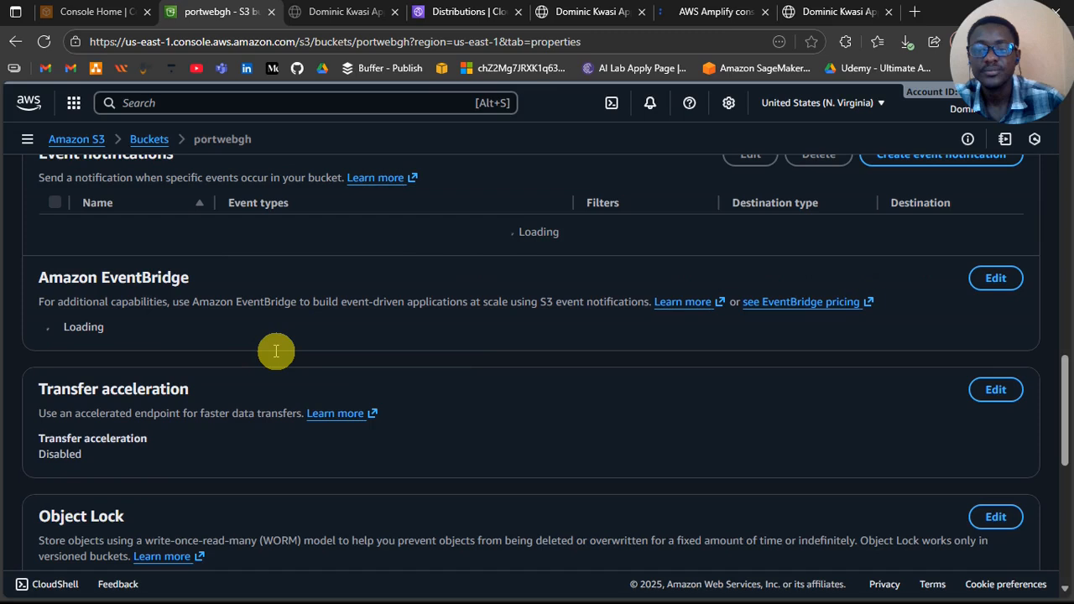
scroll(275, 351, "down", 5)
scroll(275, 353, "down", 1)
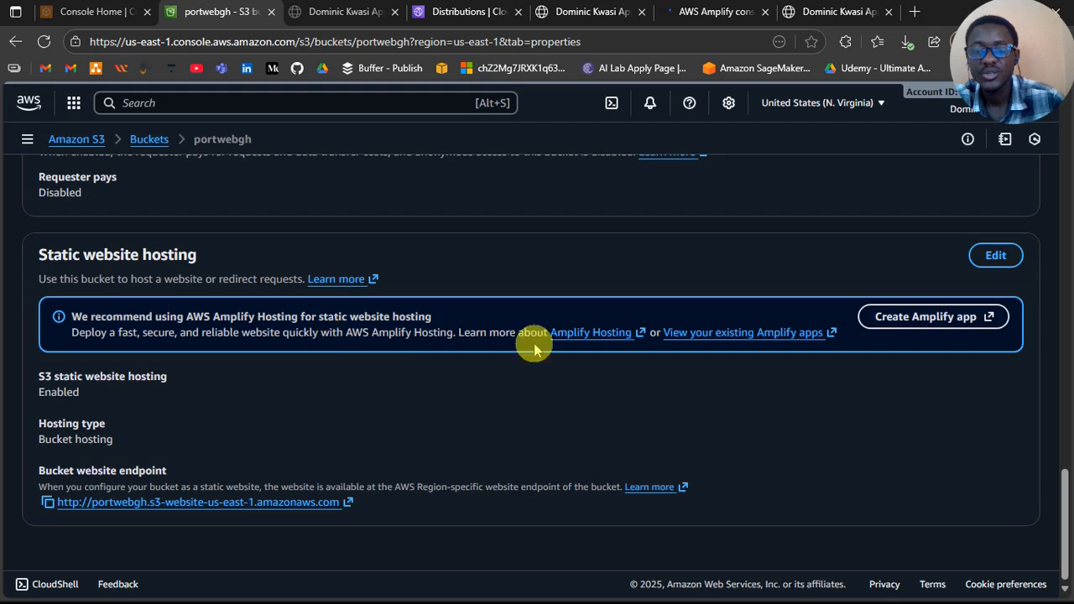
Step: Open Amplify app creation from the bucket's static website hosting settings and close the earlier Amplify manual deployment page
left_click(927, 322)
left_click(769, 21)
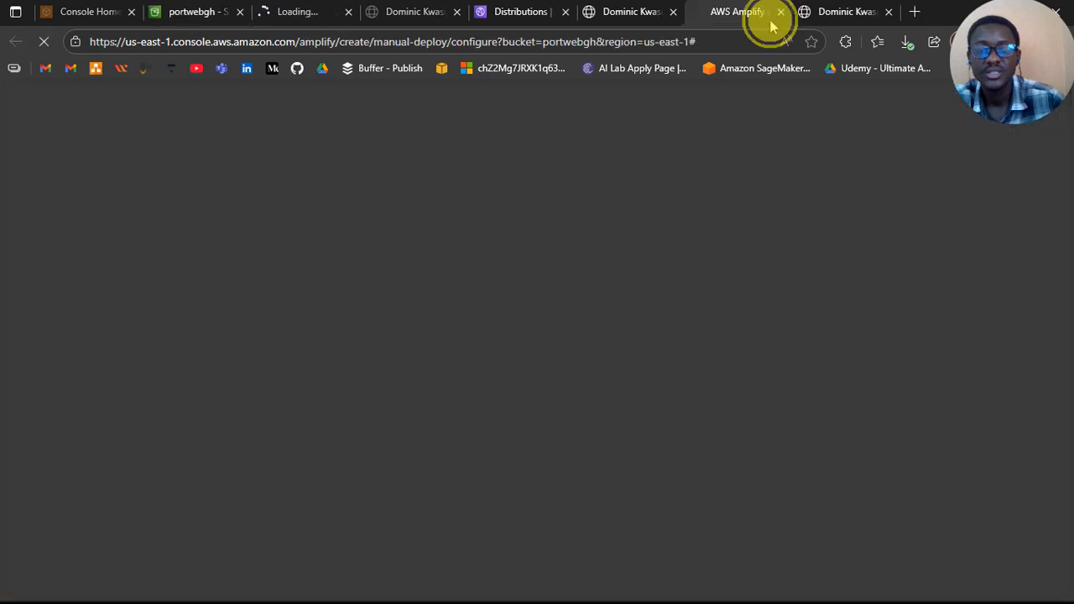
left_click(780, 12)
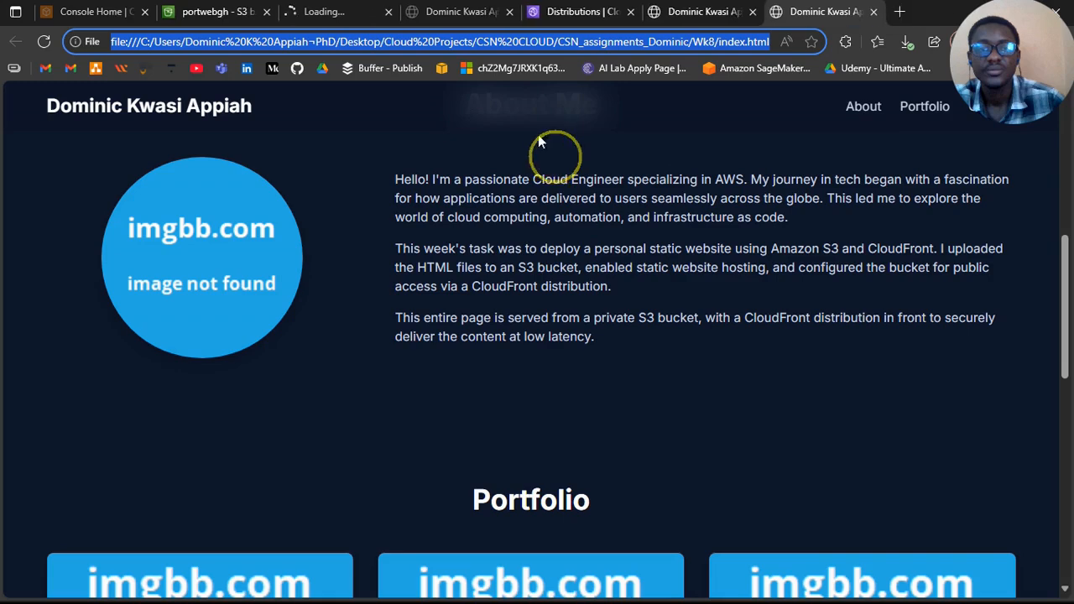
Step: View the portfolio site at its S3 website endpoint and close the local index.html copy
left_click(470, 10)
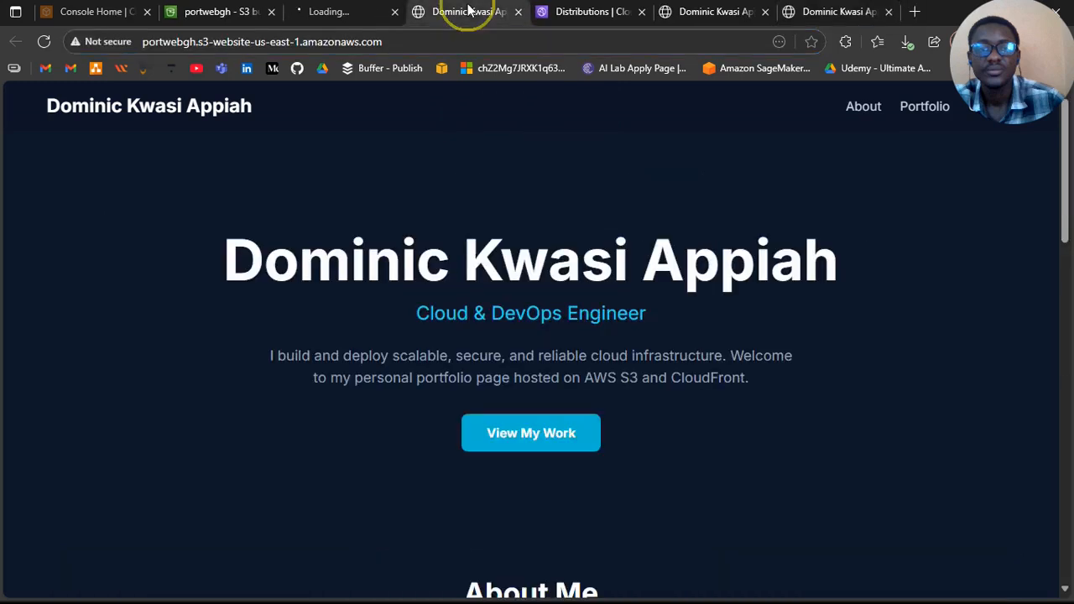
left_click(827, 12)
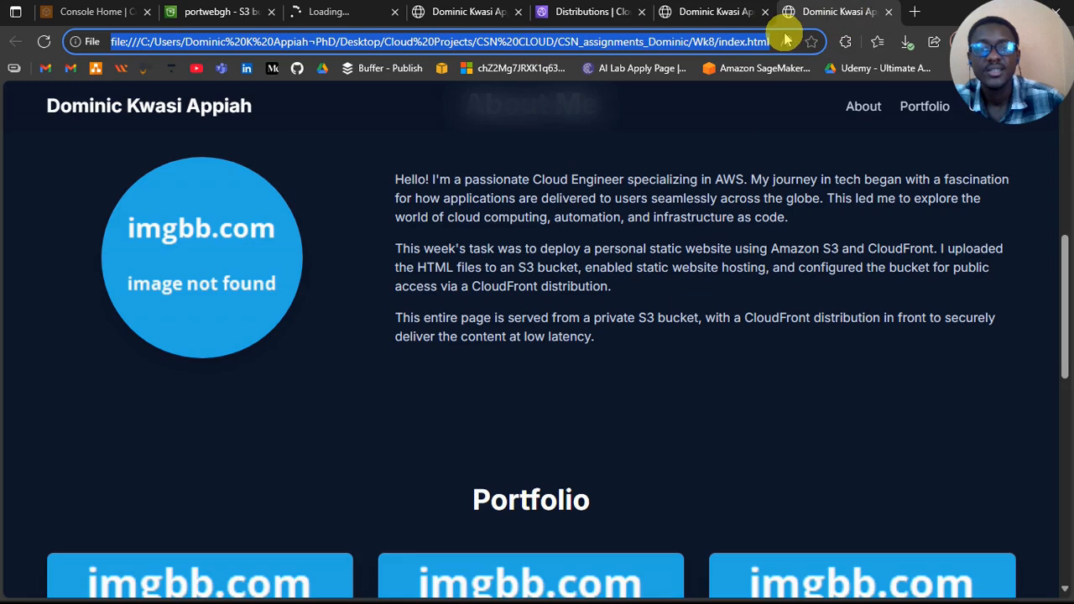
left_click(889, 12)
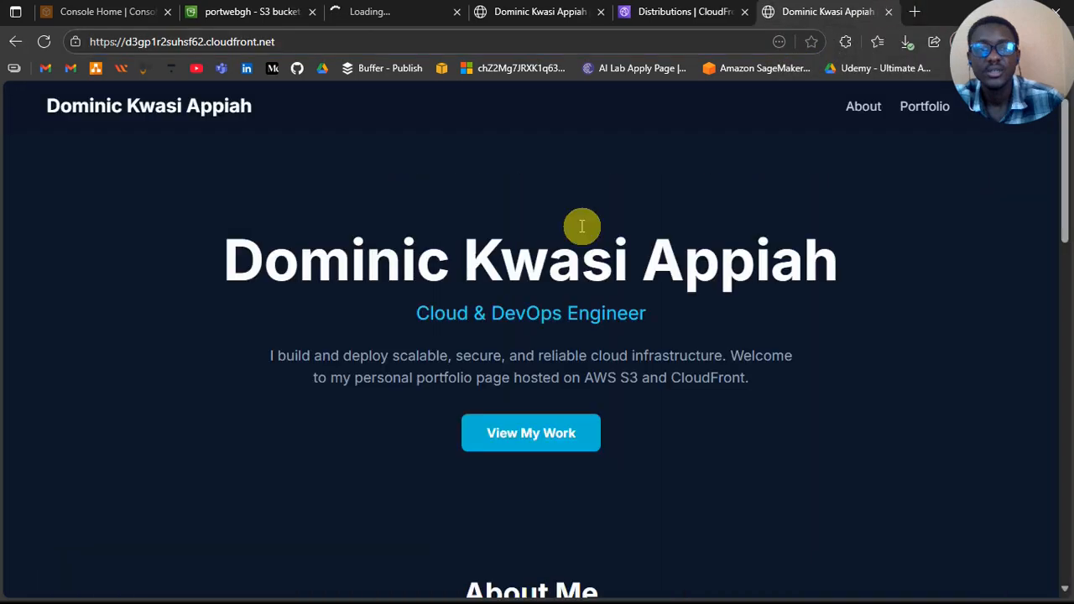
Step: Review the portfolio site's CloudFront and S3 website addresses and close both pages
scroll(581, 226, "down", 1)
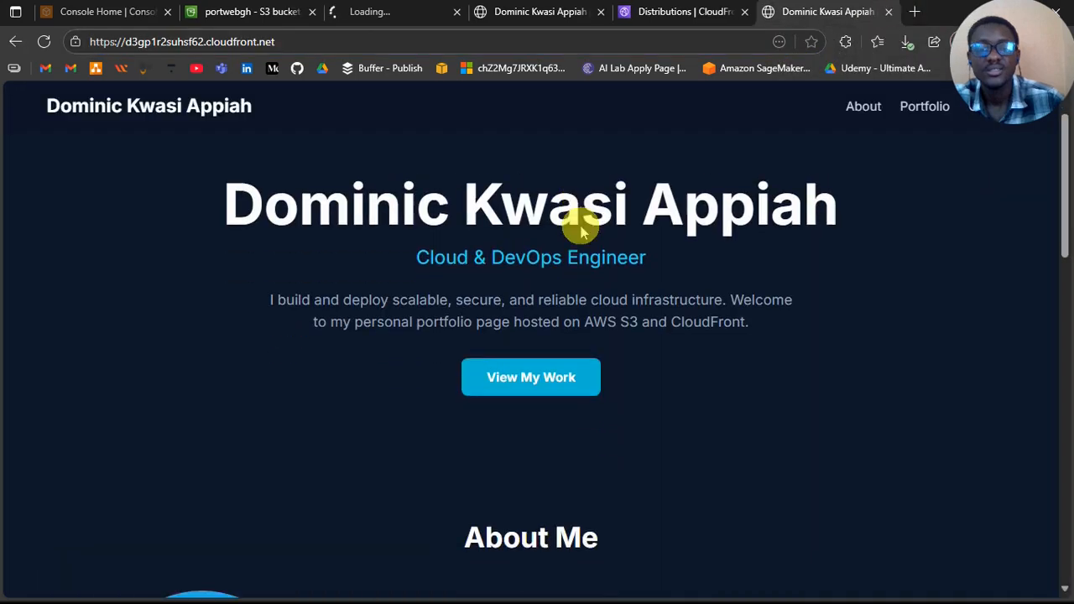
double_click(330, 43)
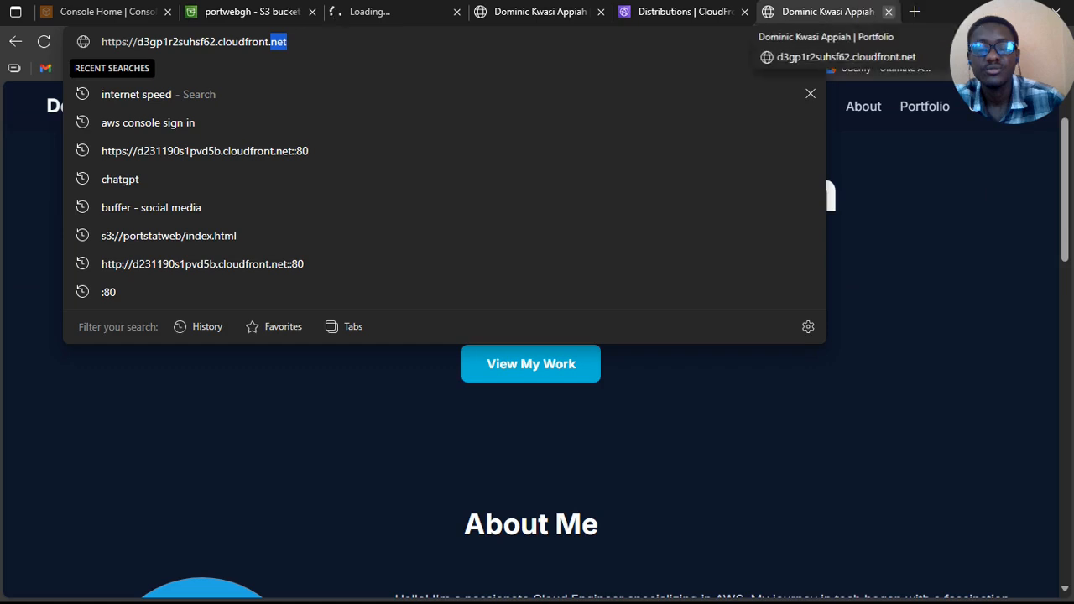
left_click(888, 11)
left_click(596, 21)
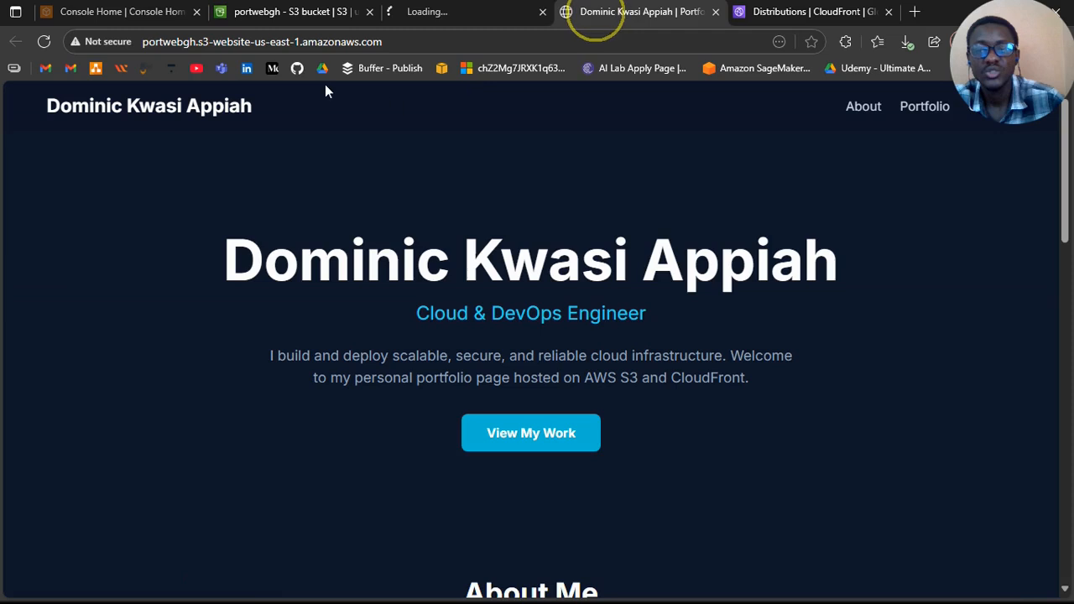
double_click(360, 42)
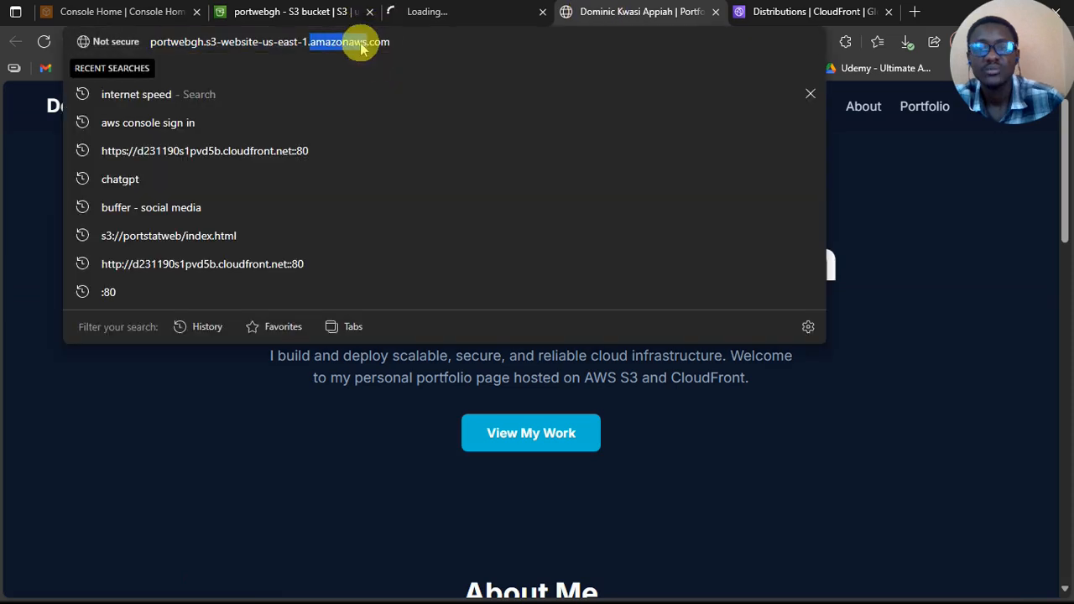
left_click(715, 12)
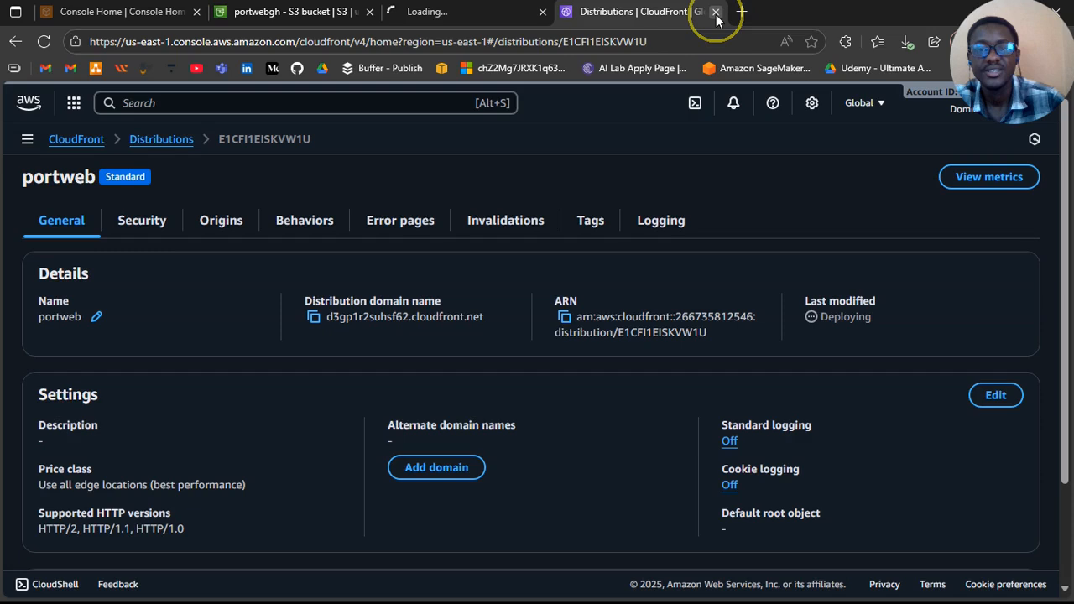
Step: Check the loading Amplify page and return from the portweb distribution to the CloudFront distributions list
left_click(485, 17)
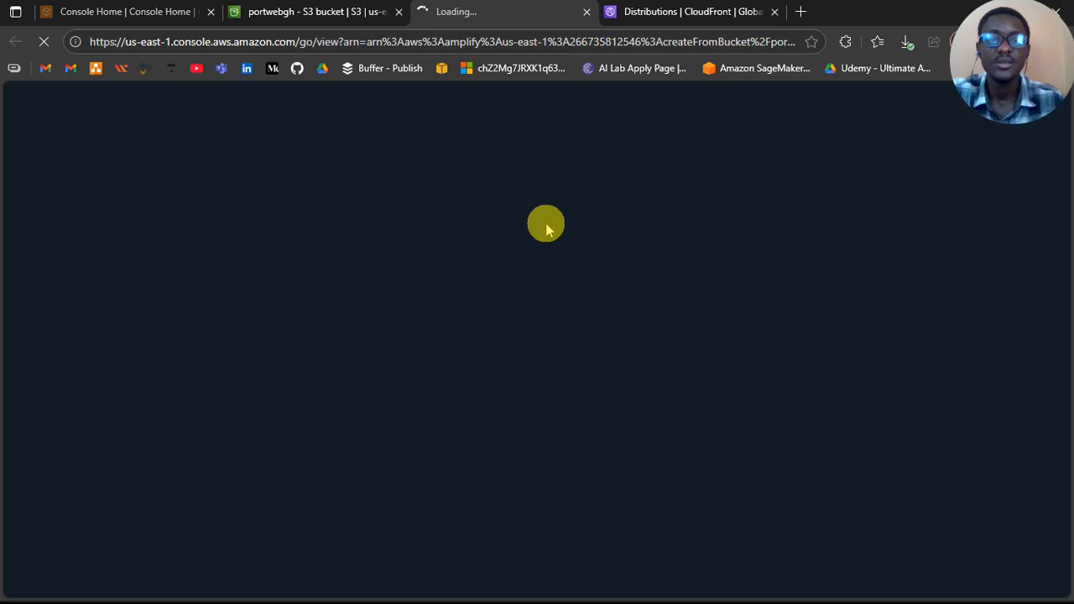
left_click(684, 12)
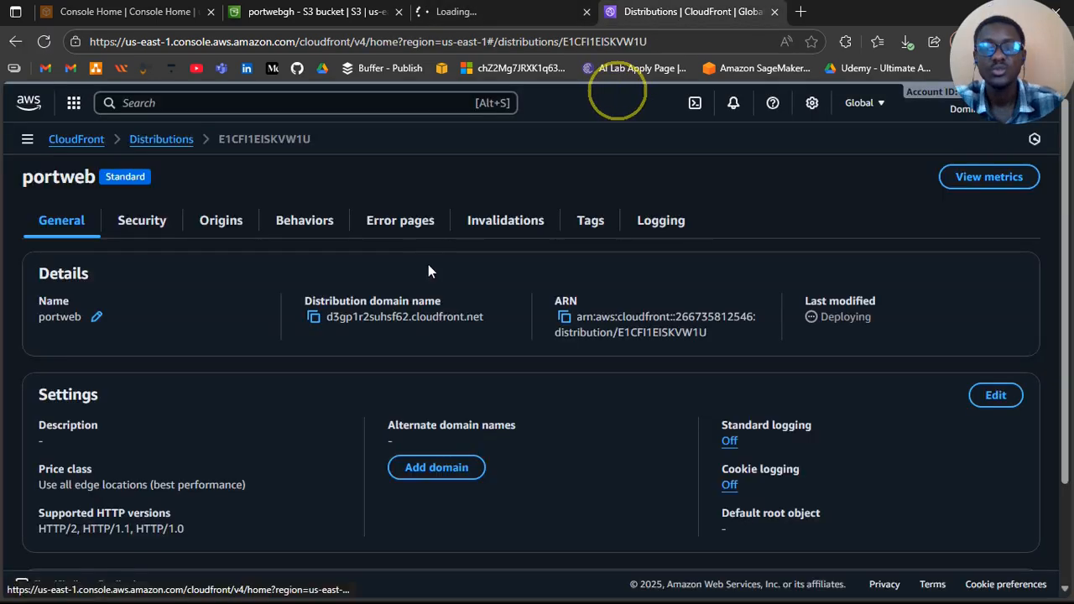
left_click(148, 153)
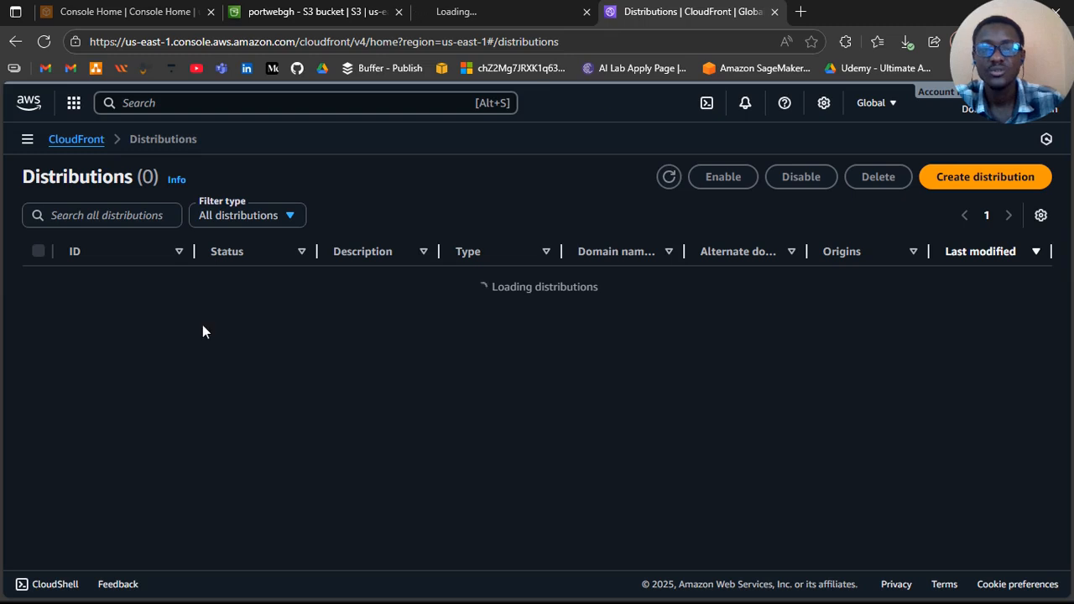
left_click(72, 144)
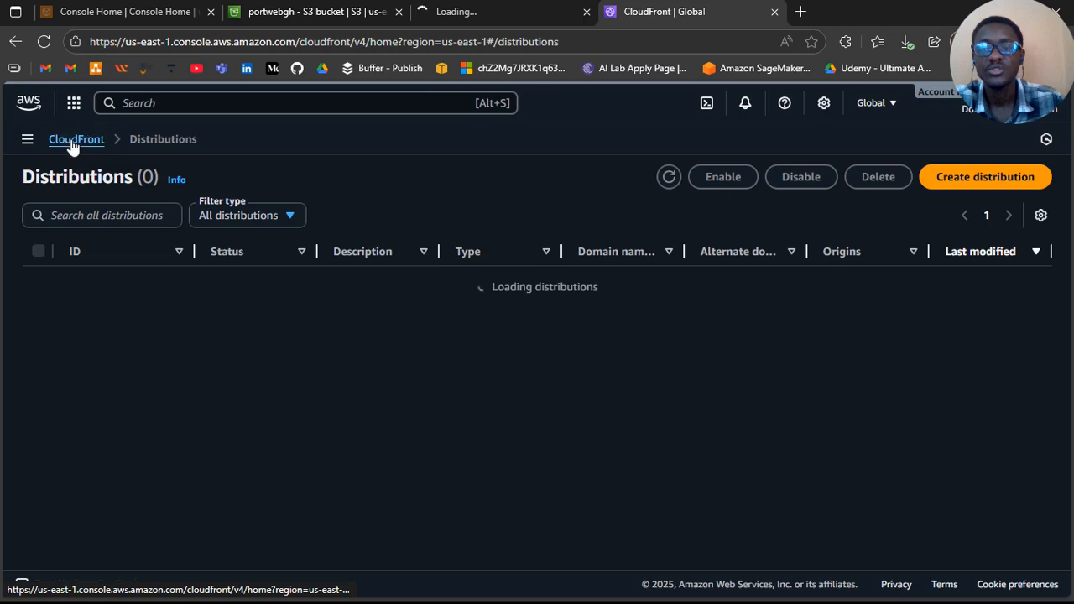
left_click(77, 143)
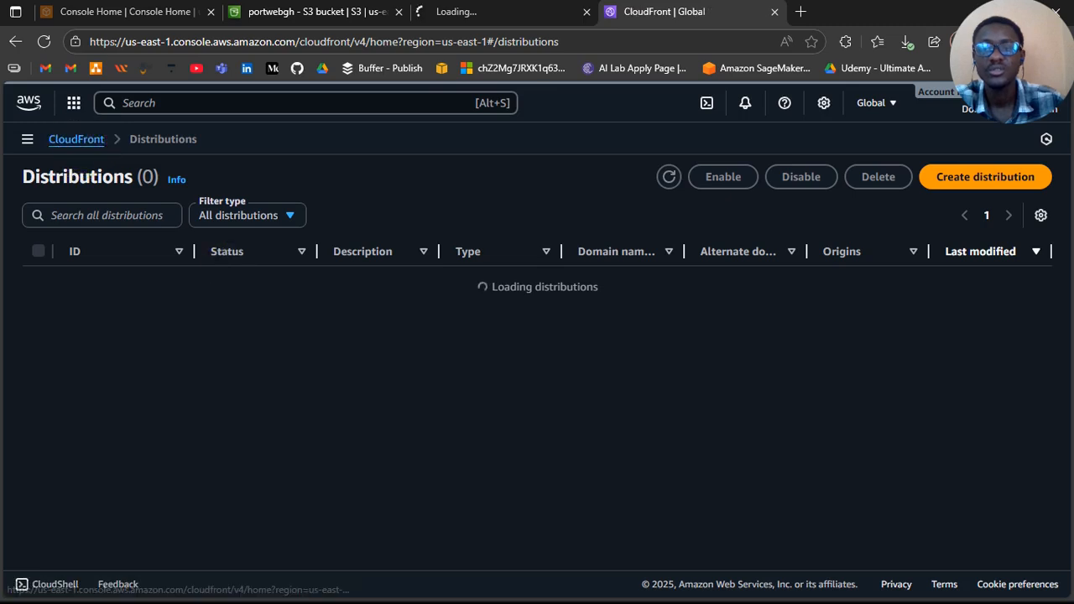
Step: Return from the portwebgh bucket's properties to the list of general purpose S3 buckets
left_click(294, 11)
left_click(218, 185)
scroll(181, 339, "up", 8)
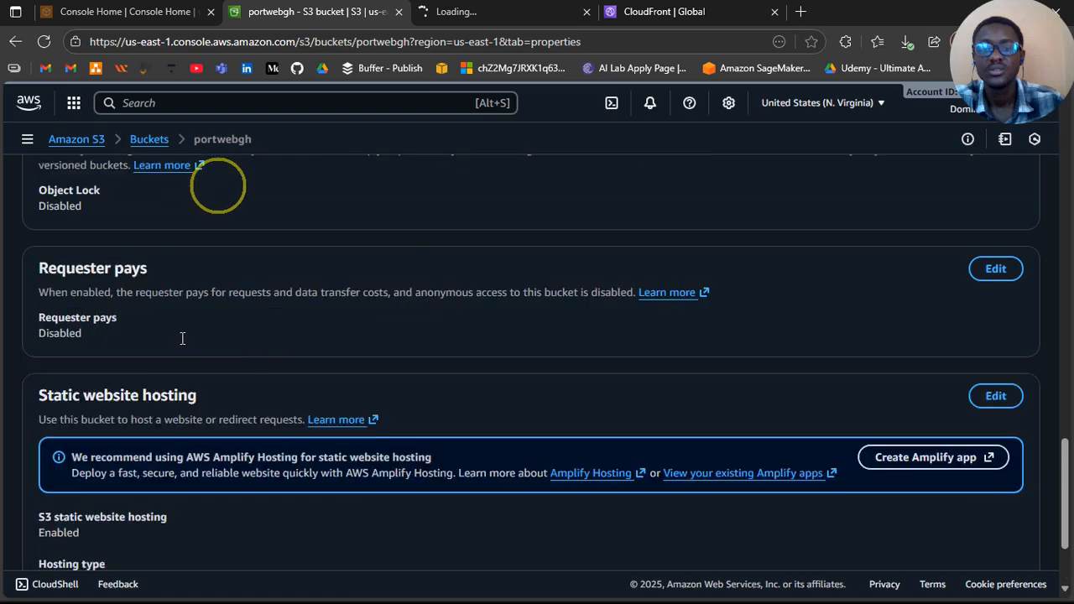
scroll(182, 338, "up", 10)
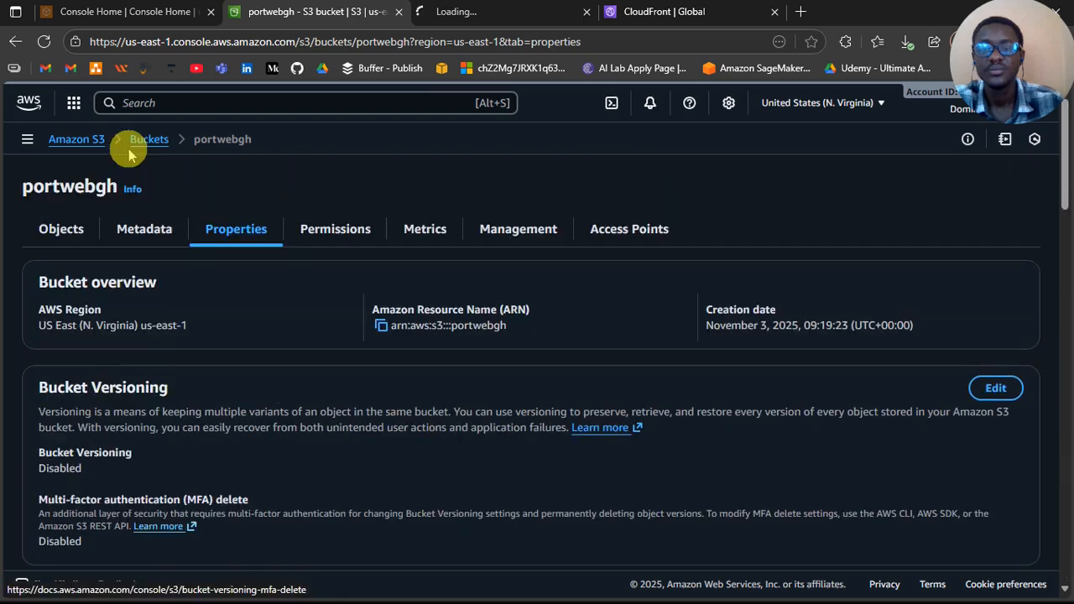
left_click(141, 144)
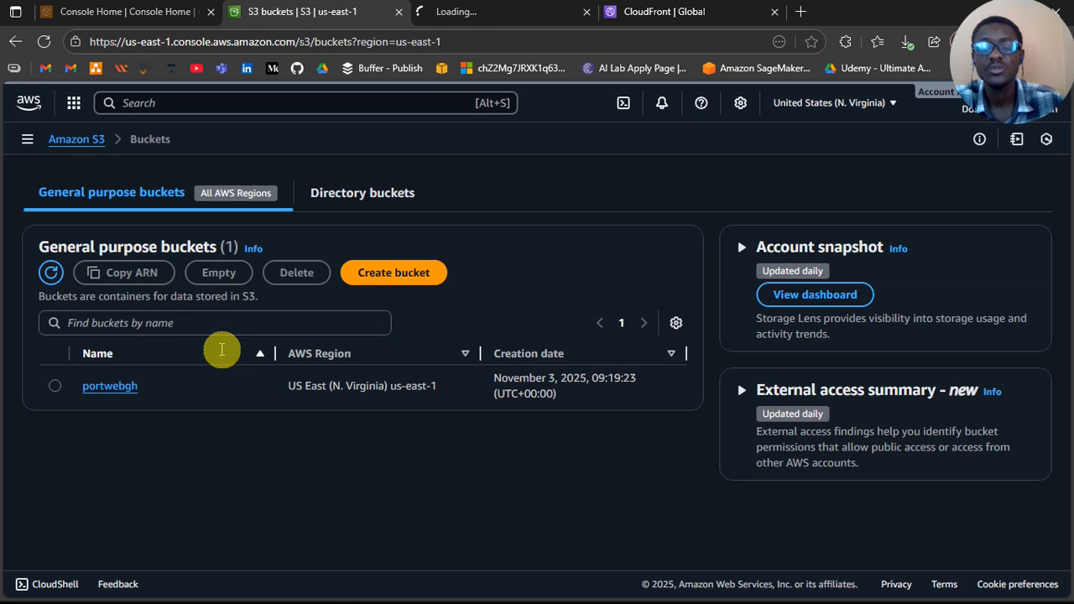
Step: Try to delete the portwebgh bucket and cancel the deletion
left_click(52, 386)
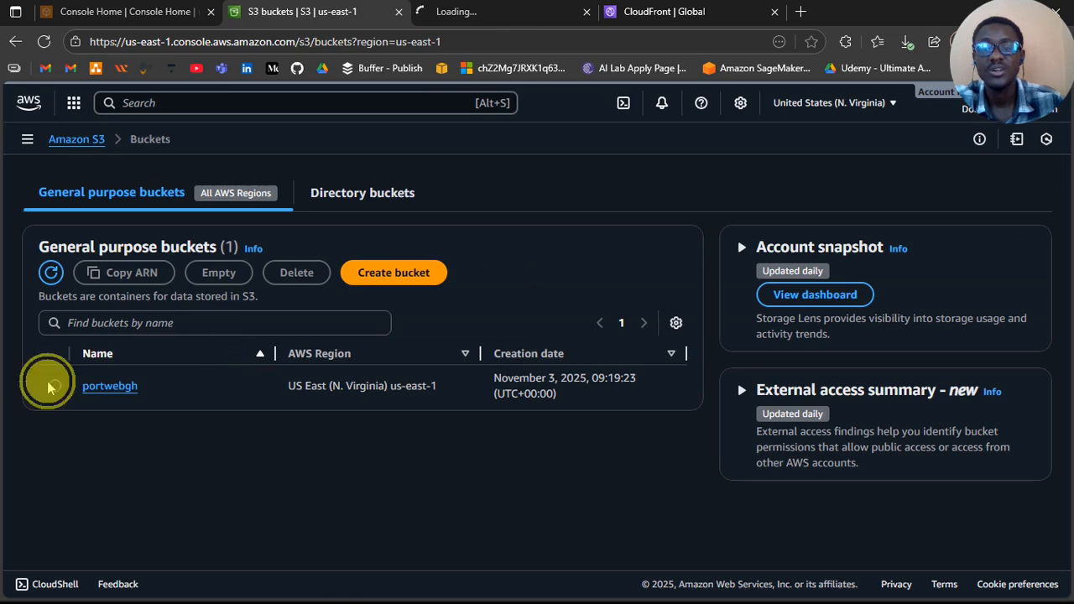
left_click(297, 274)
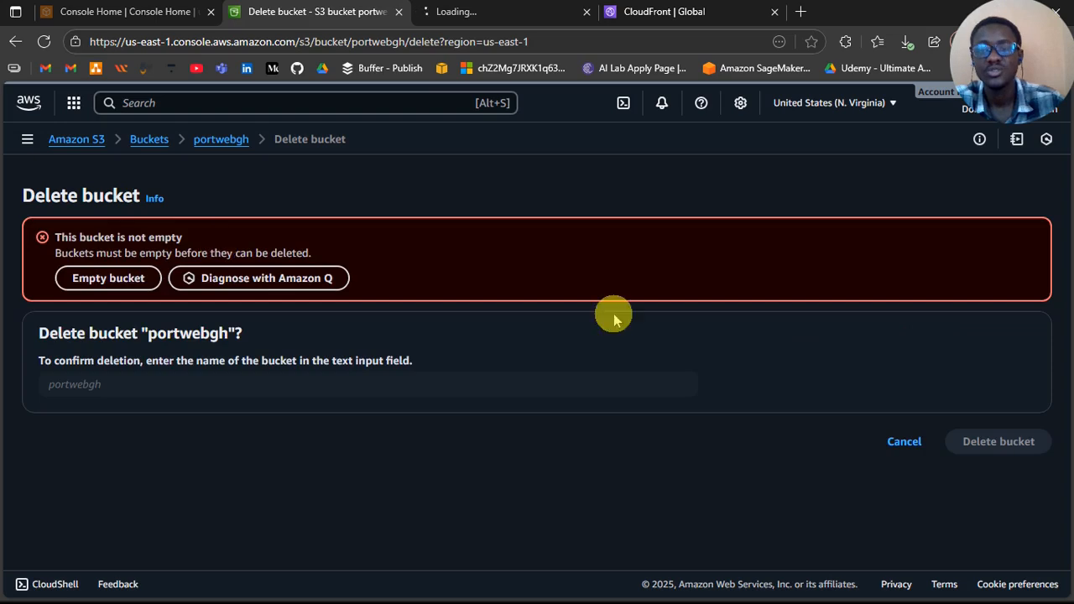
left_click(908, 445)
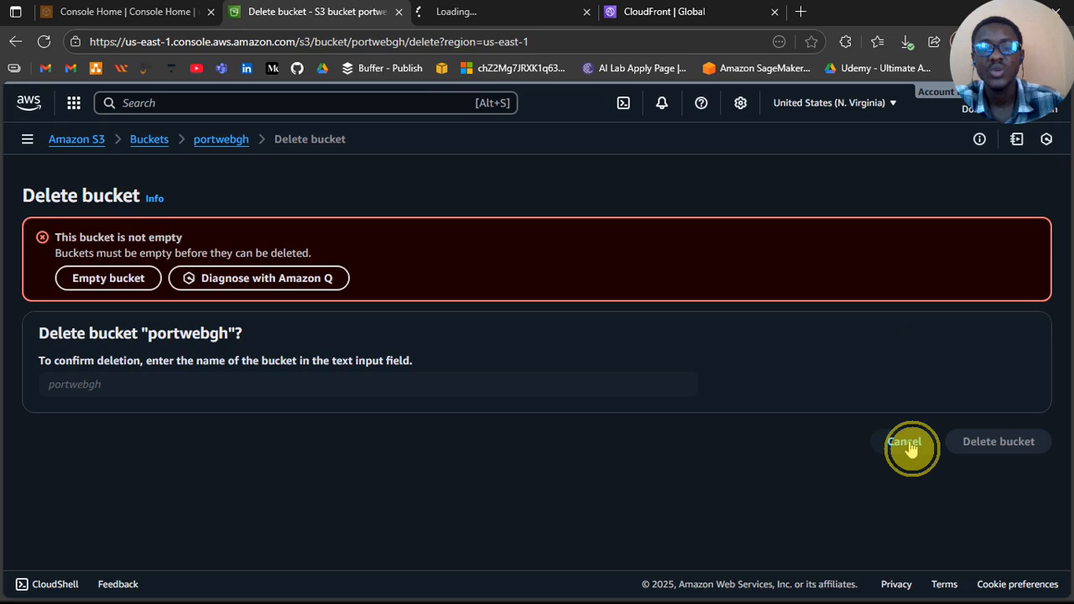
Step: Start emptying the portwebgh bucket and enter "permanently delete" as the confirmation text
left_click(222, 282)
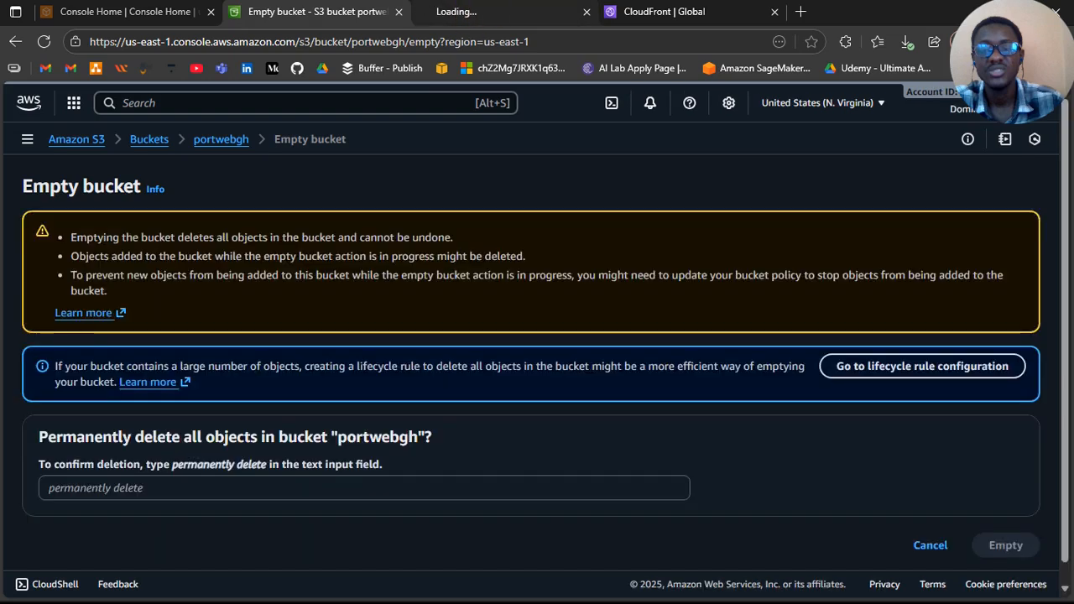
scroll(383, 467, "down", 1)
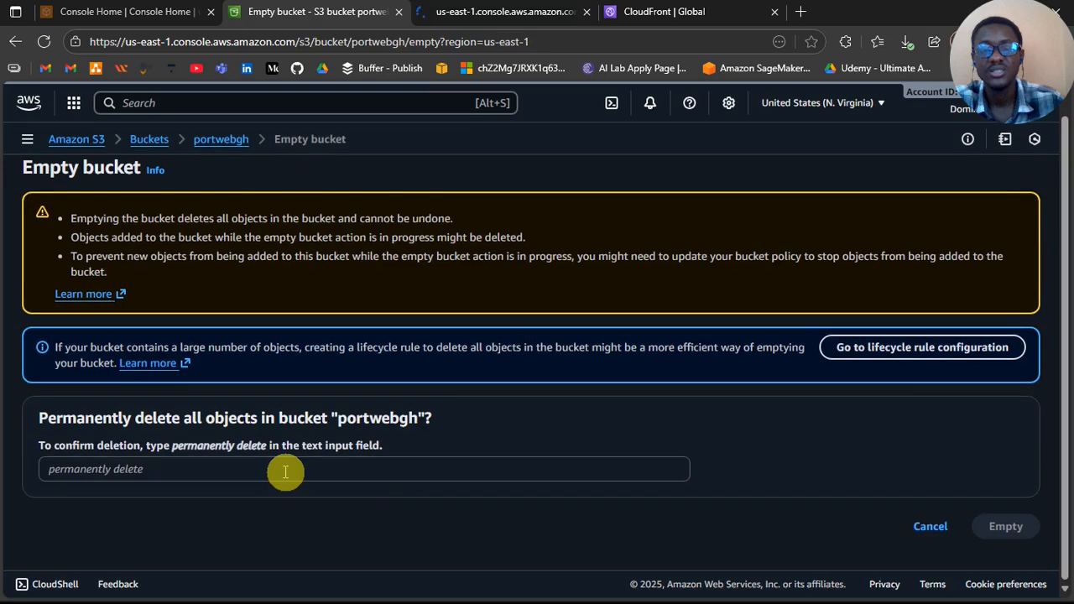
left_click(349, 470)
type("pper")
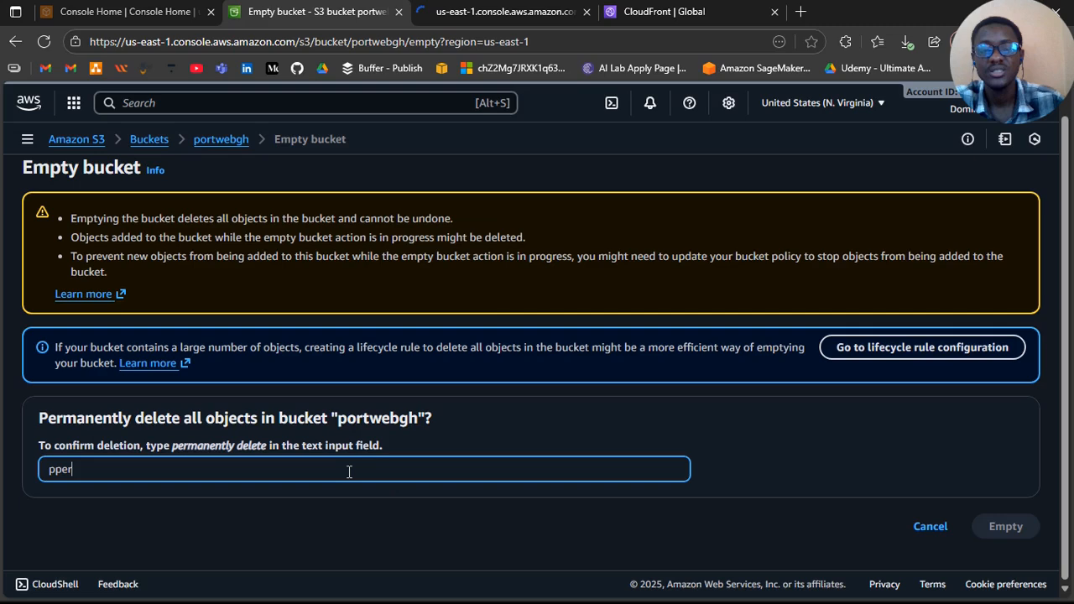
key("BackSpace")
key("BackSpace")
key("BackSpace")
key("BackSpace")
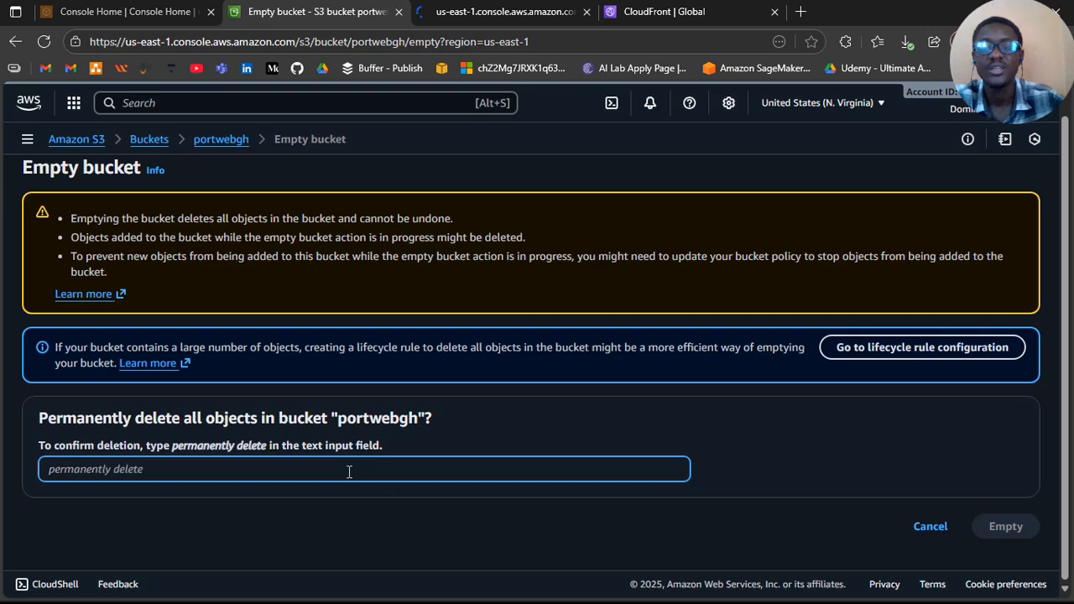
type("permanently ")
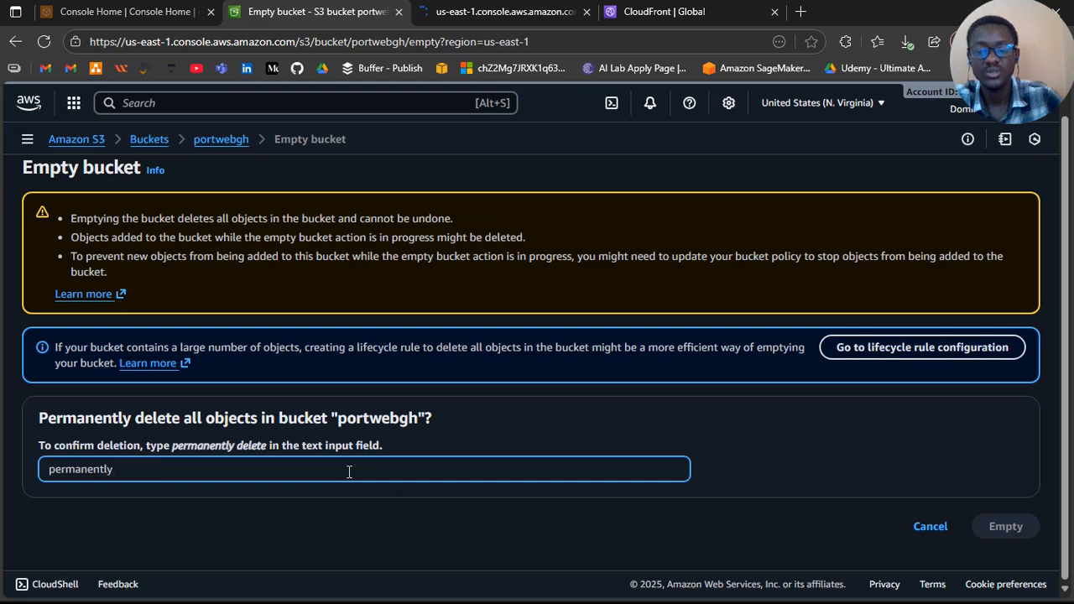
type("delete")
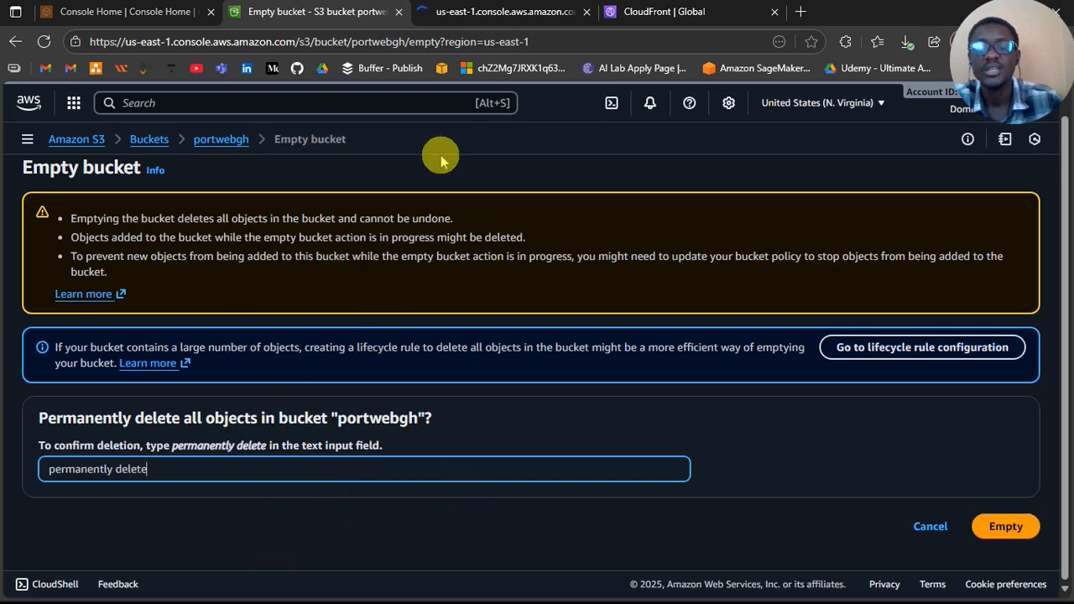
Step: Select the portwebgh distribution in the CloudFront distributions list
left_click(611, 11)
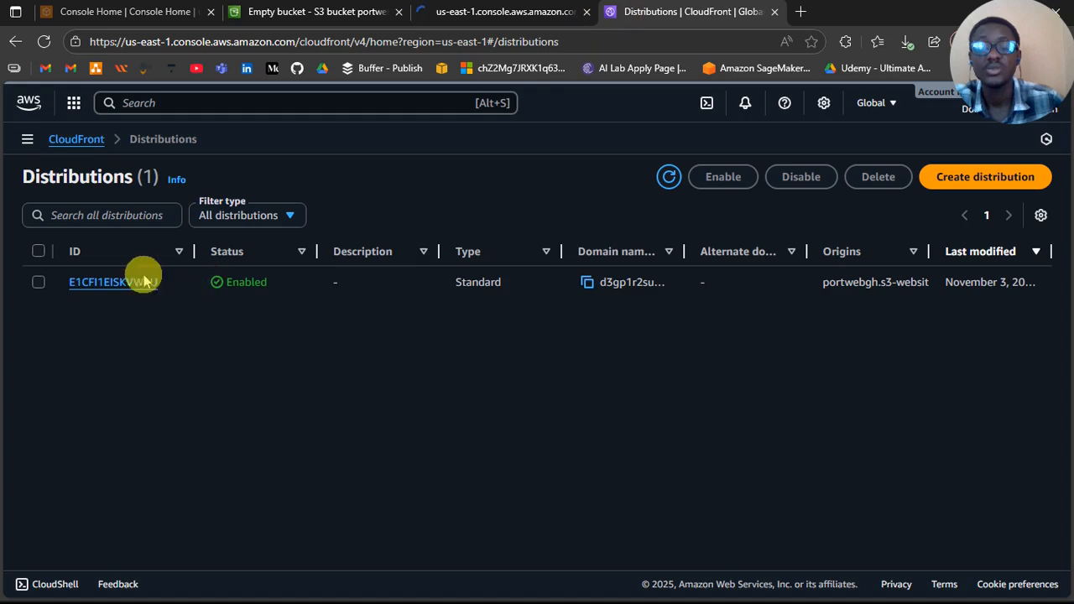
left_click(37, 283)
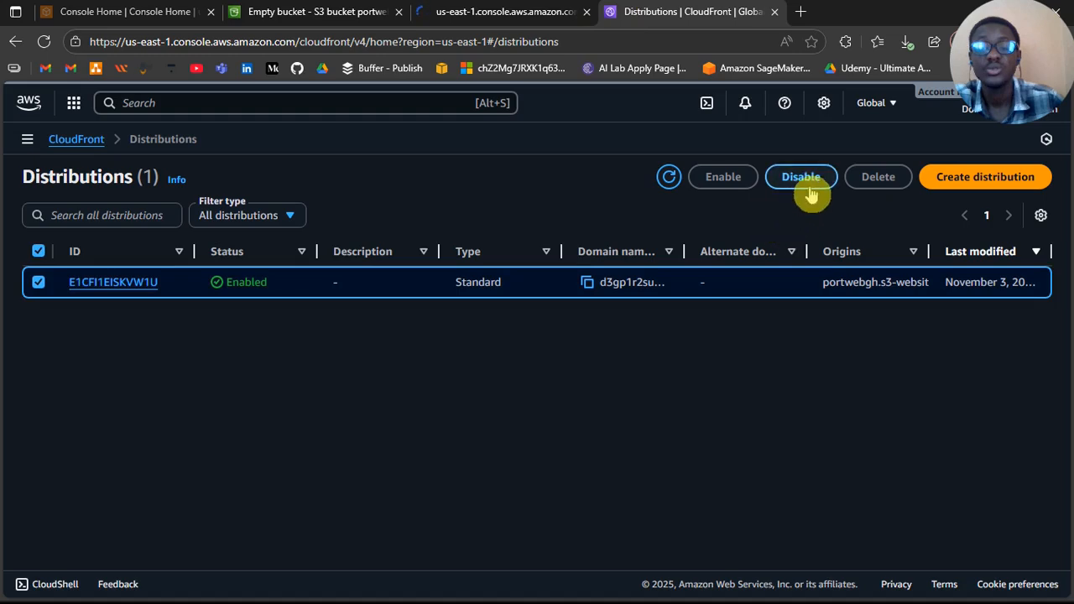
left_click(811, 193)
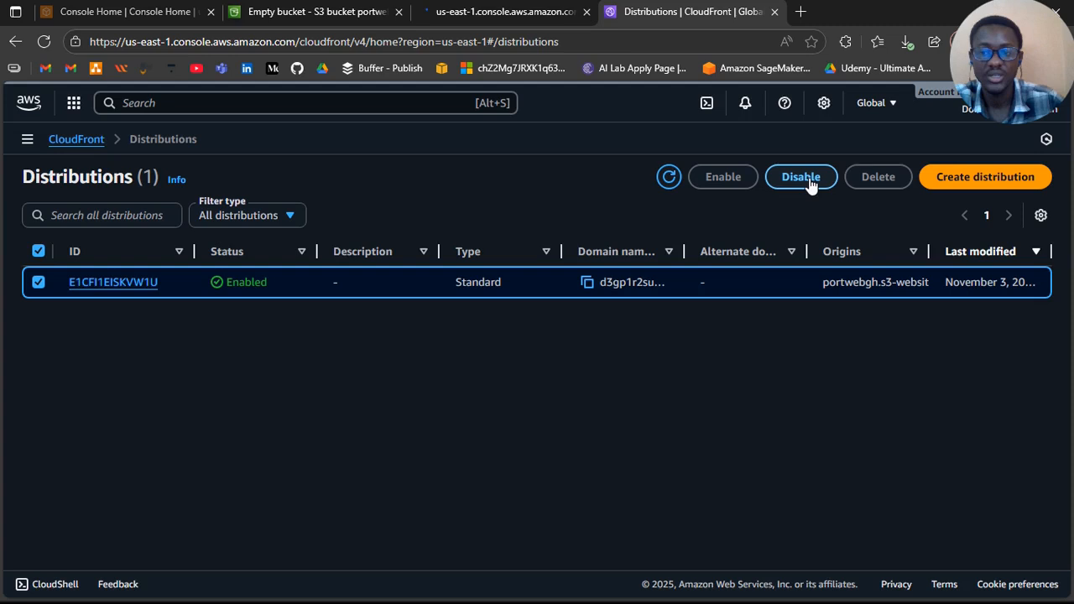
left_click(574, 196)
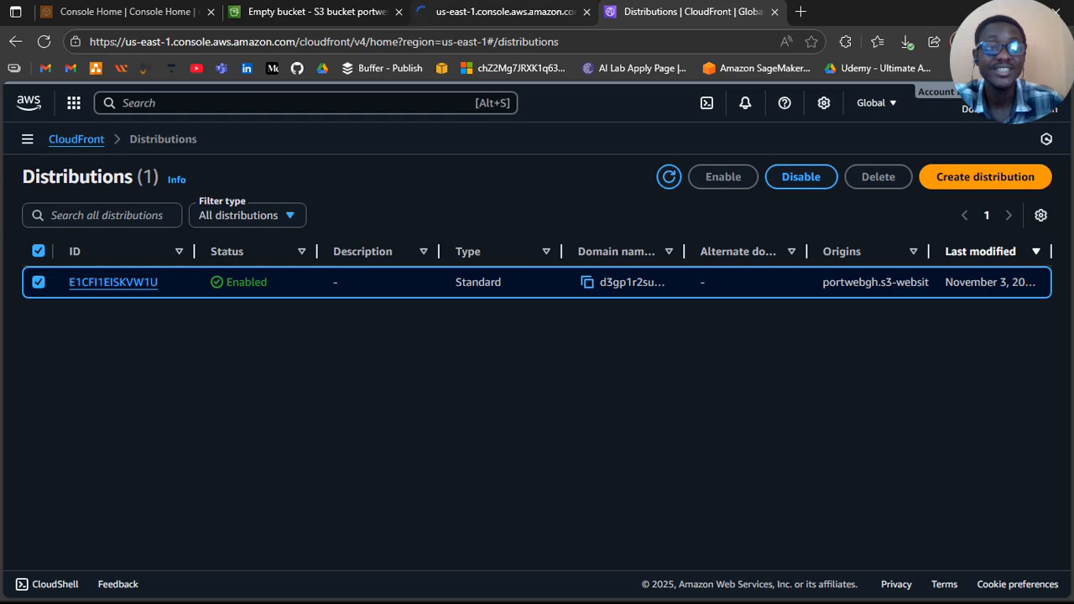
Step: Check whether the Amplify app creation page for the portwebgh bucket has loaded, glancing back at the CloudFront distributions meanwhile
left_click(508, 12)
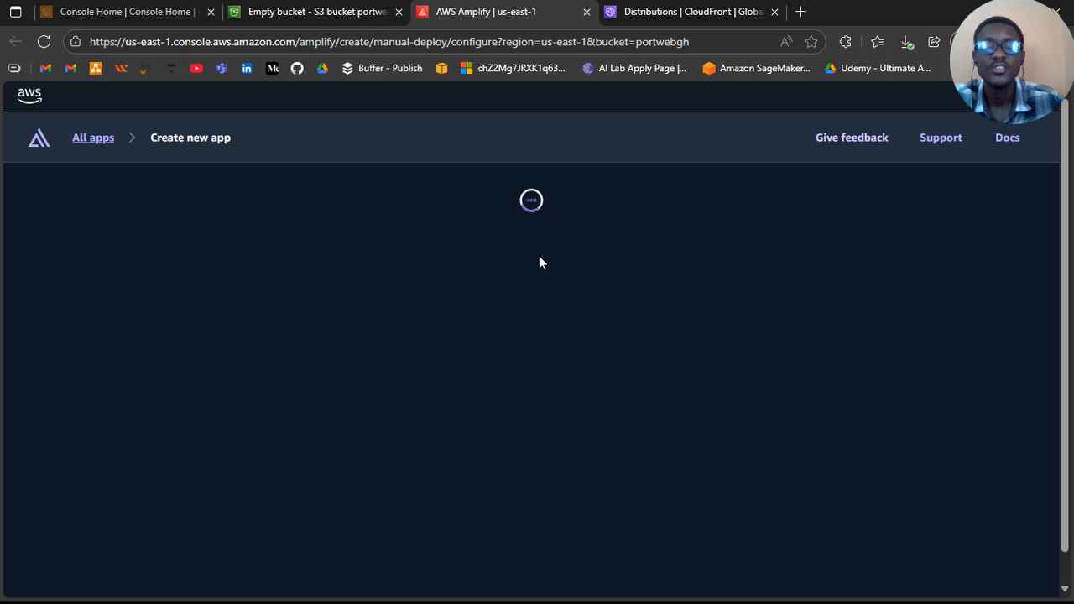
left_click(692, 17)
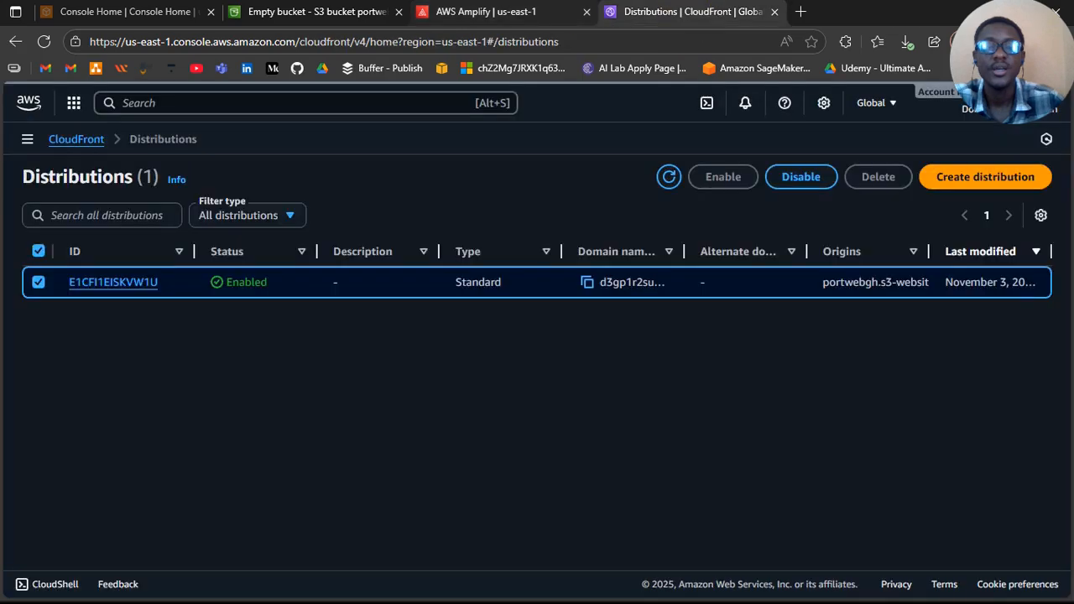
left_click(486, 11)
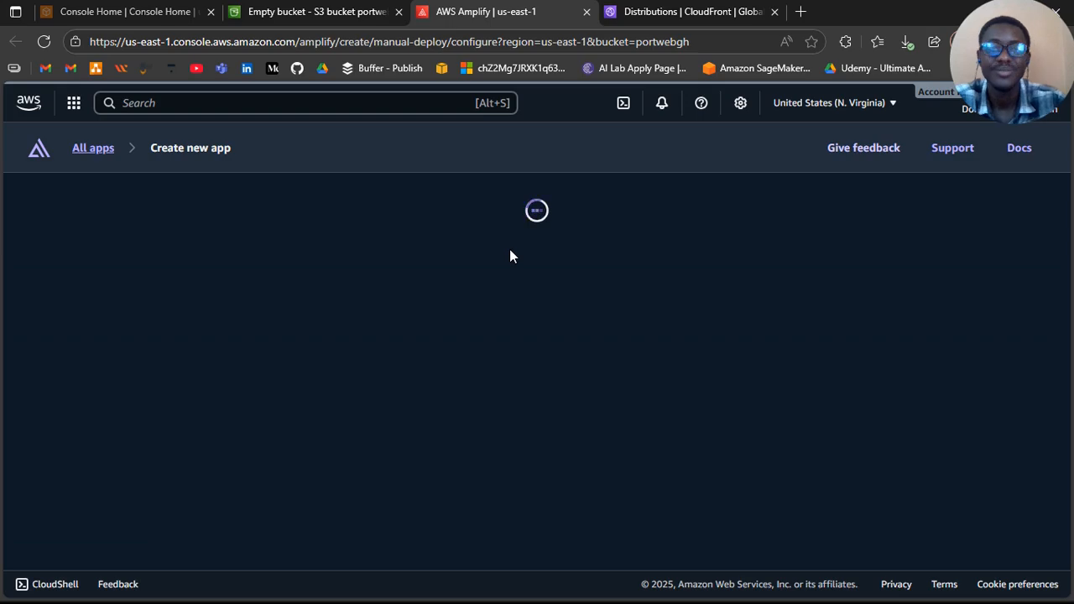
left_click(510, 250)
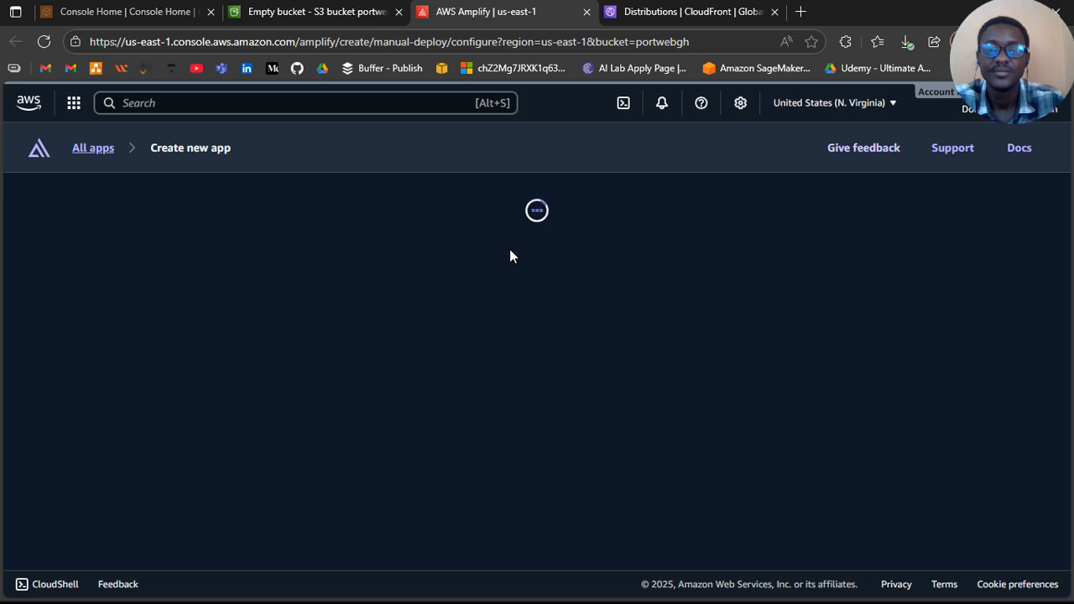
left_click(708, 206)
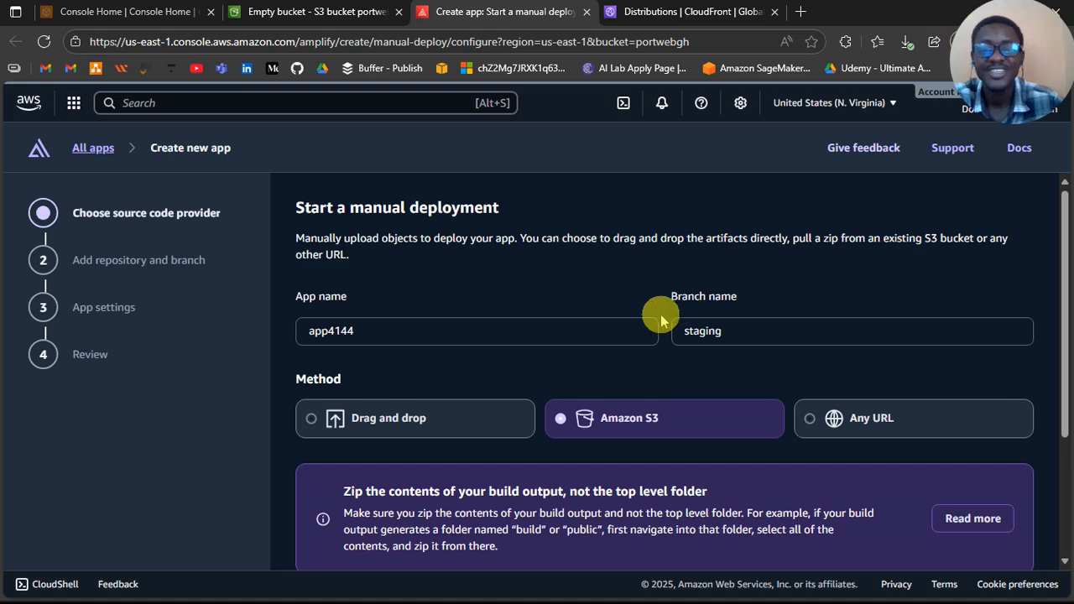
Step: Name the Amplify app portweb and keep staging as its branch name
left_click(521, 337)
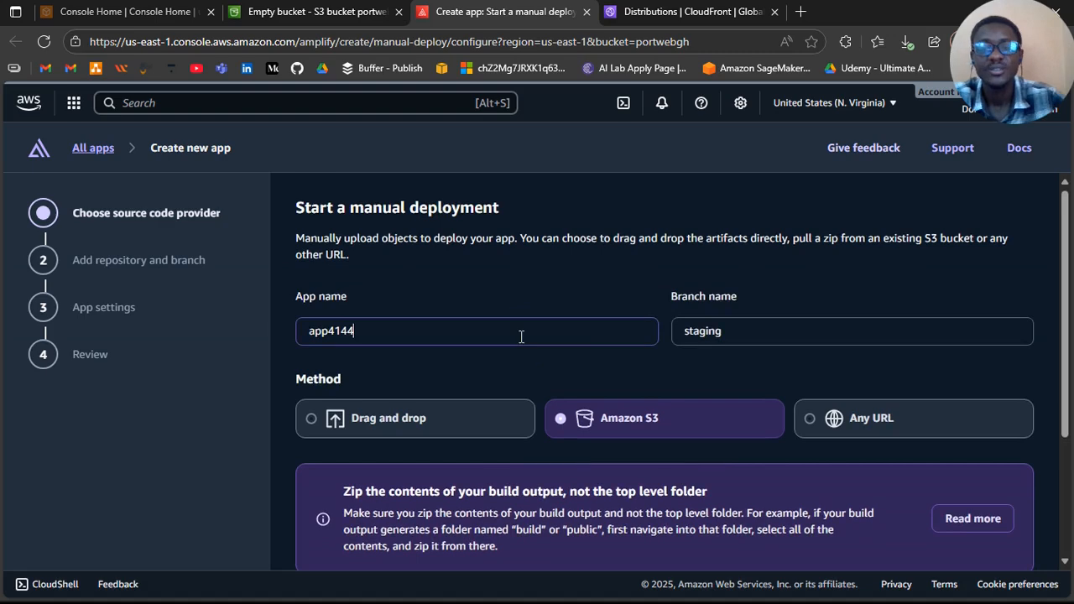
key("BackSpace")
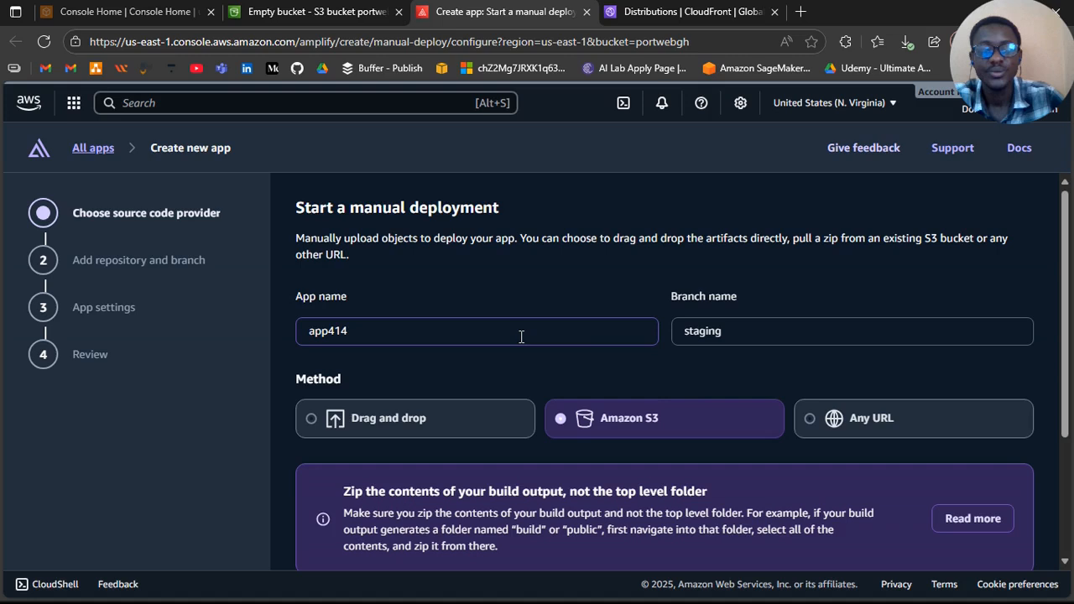
key("ctrl+a")
type("portweb")
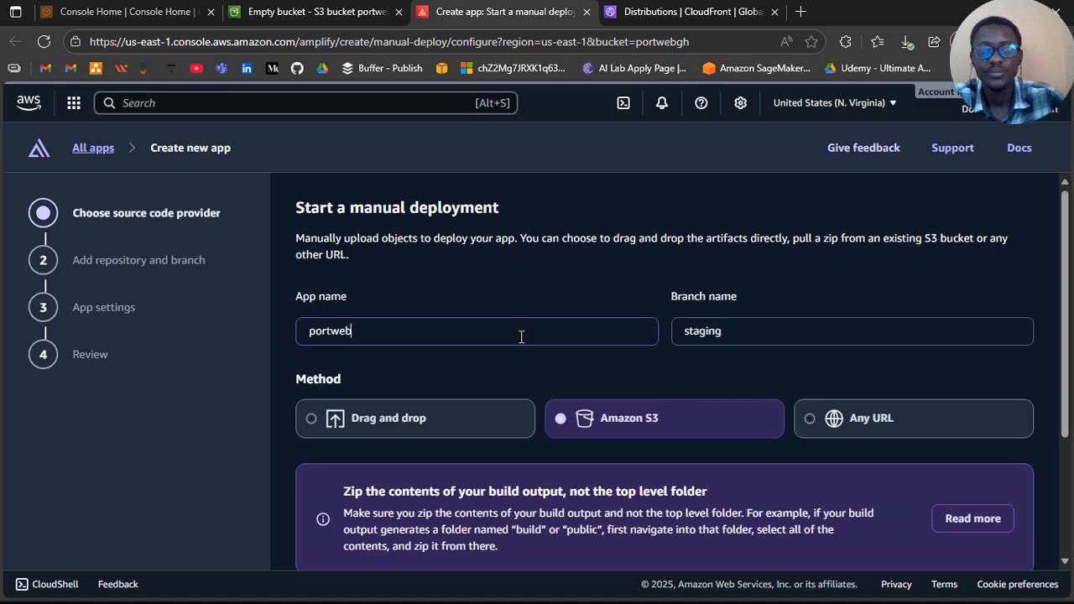
left_click(759, 341)
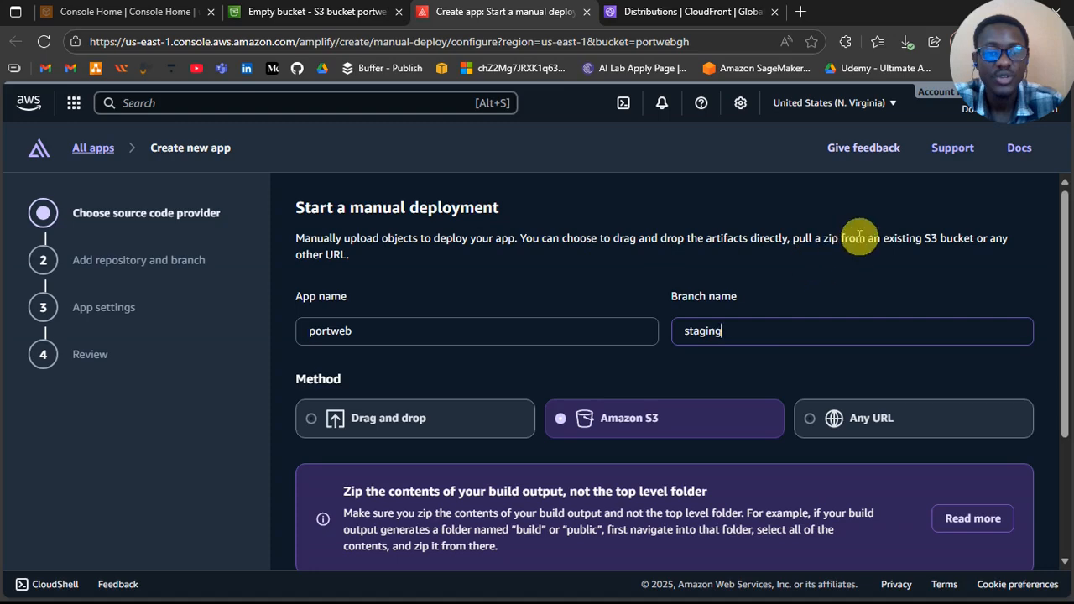
Step: Try the Drag and drop and Any URL deployment methods and examine the options each one offers
scroll(503, 240, "down", 2)
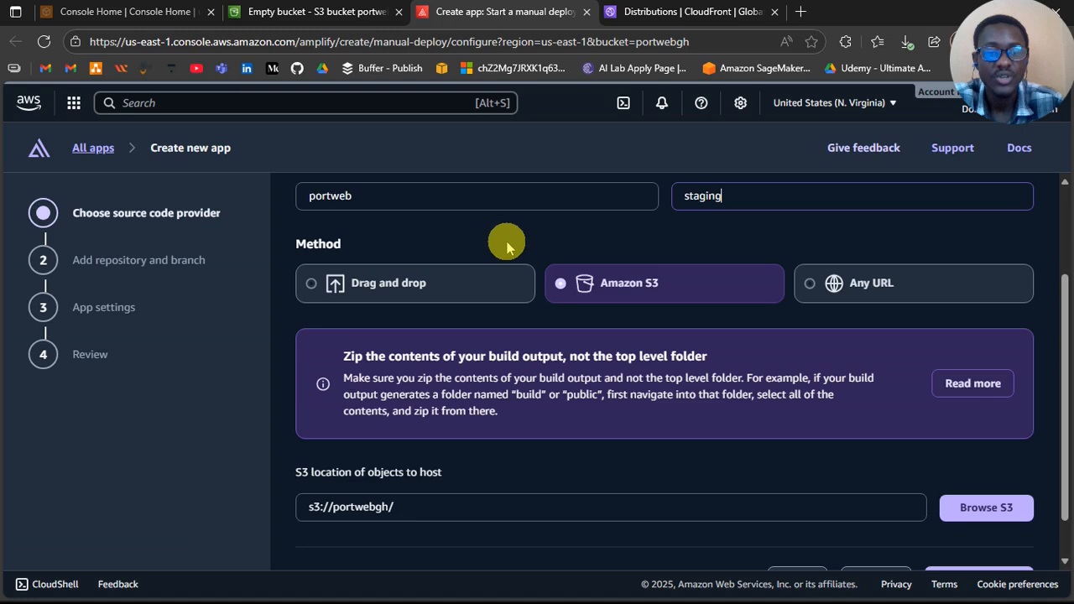
left_click(415, 282)
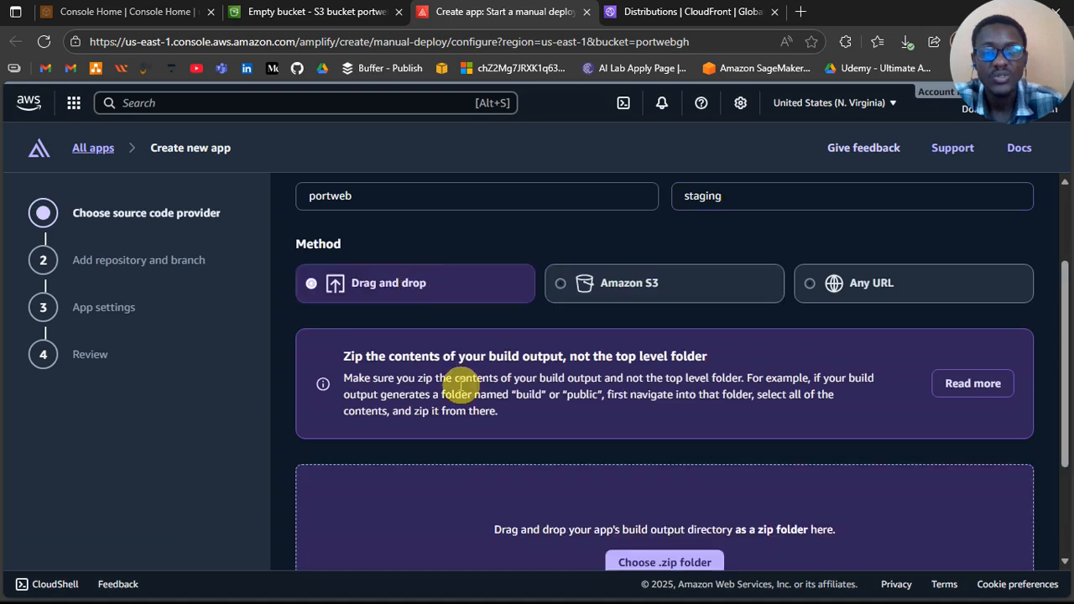
scroll(460, 386, "down", 2)
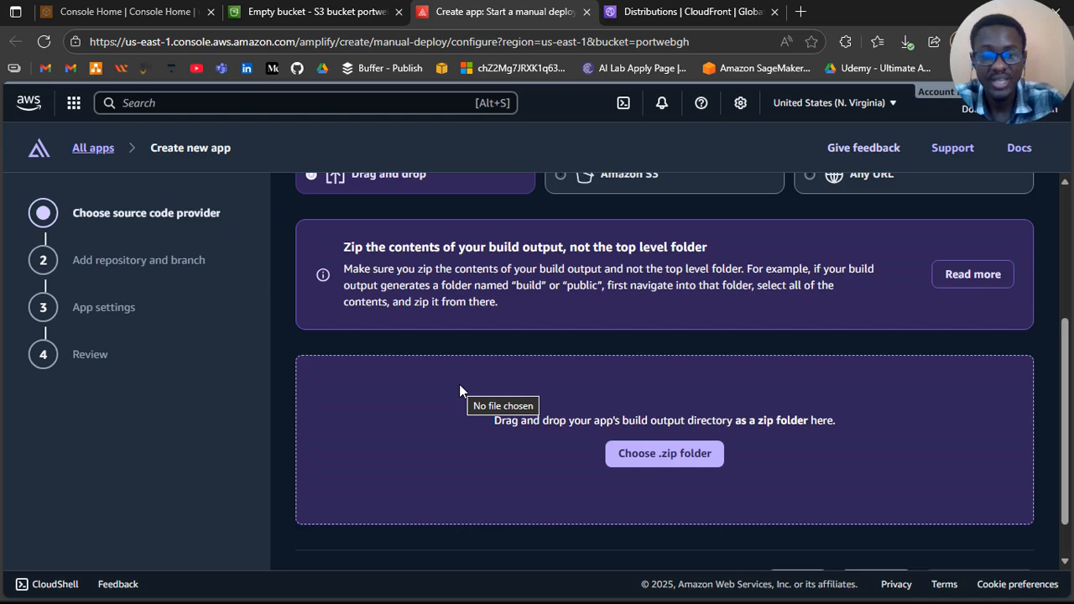
scroll(459, 384, "up", 3)
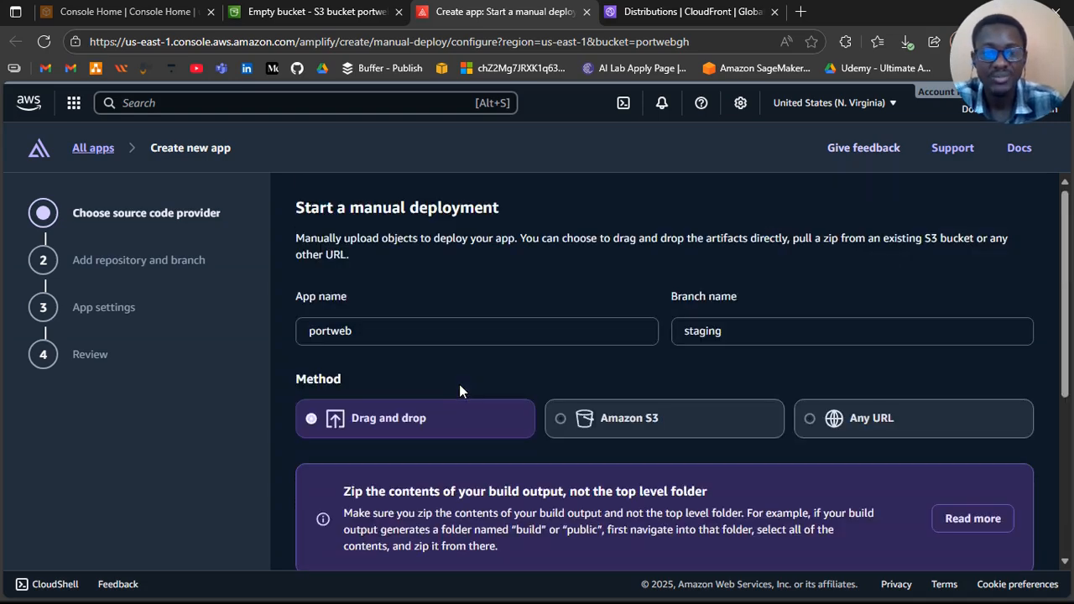
scroll(459, 384, "down", 2)
scroll(458, 385, "down", 1)
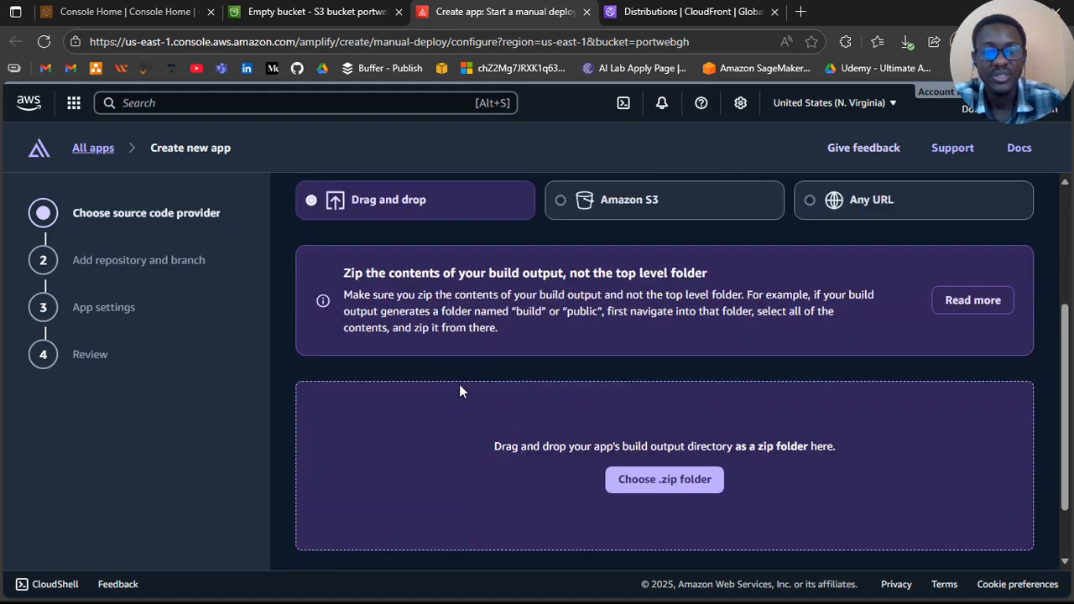
scroll(459, 391, "down", 1)
scroll(455, 377, "up", 3)
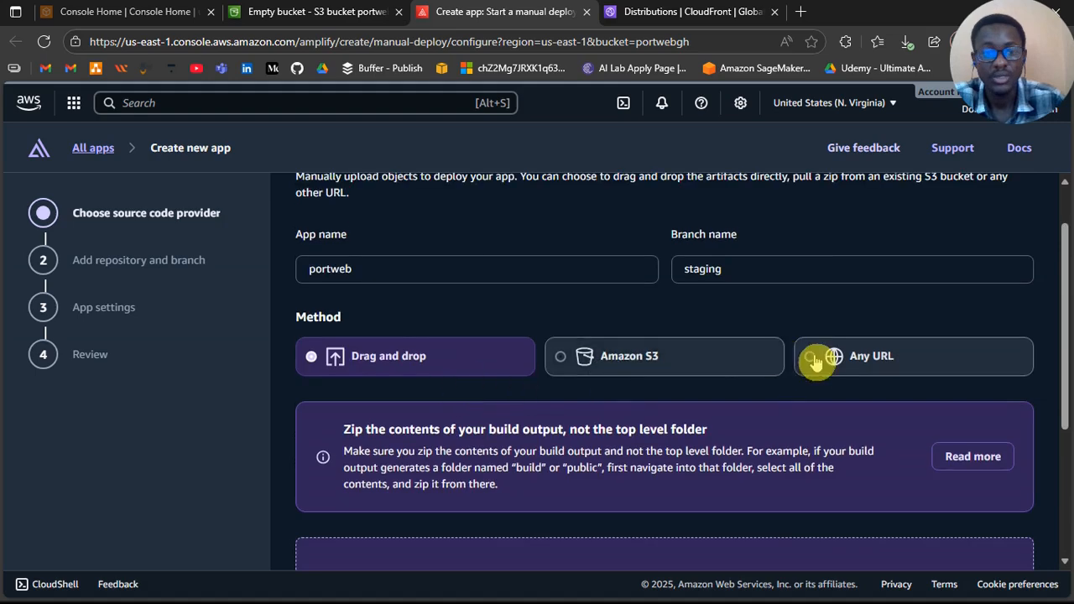
left_click(839, 358)
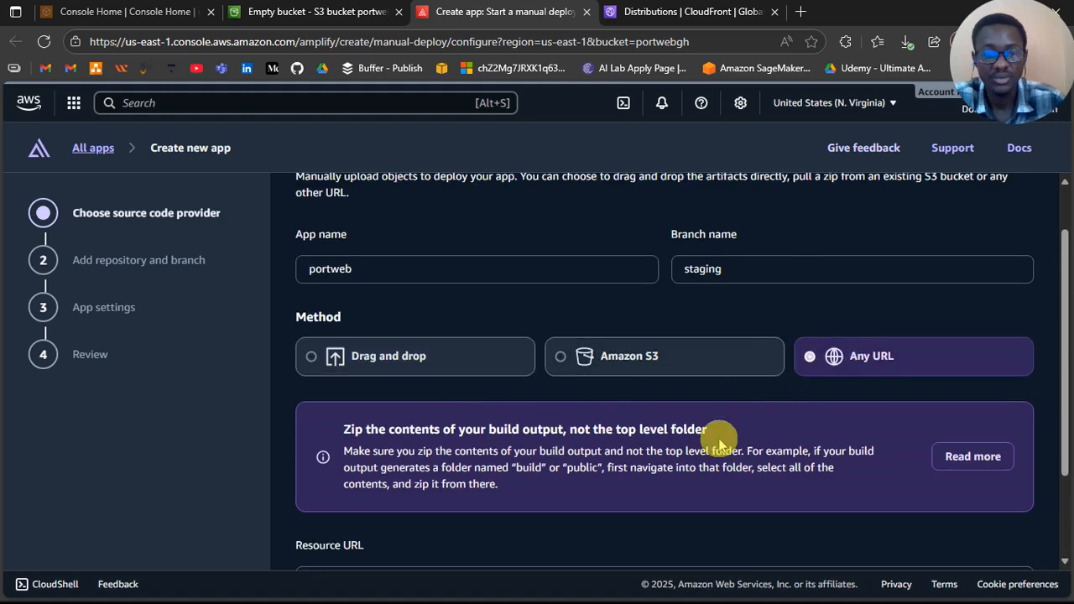
scroll(719, 443, "down", 2)
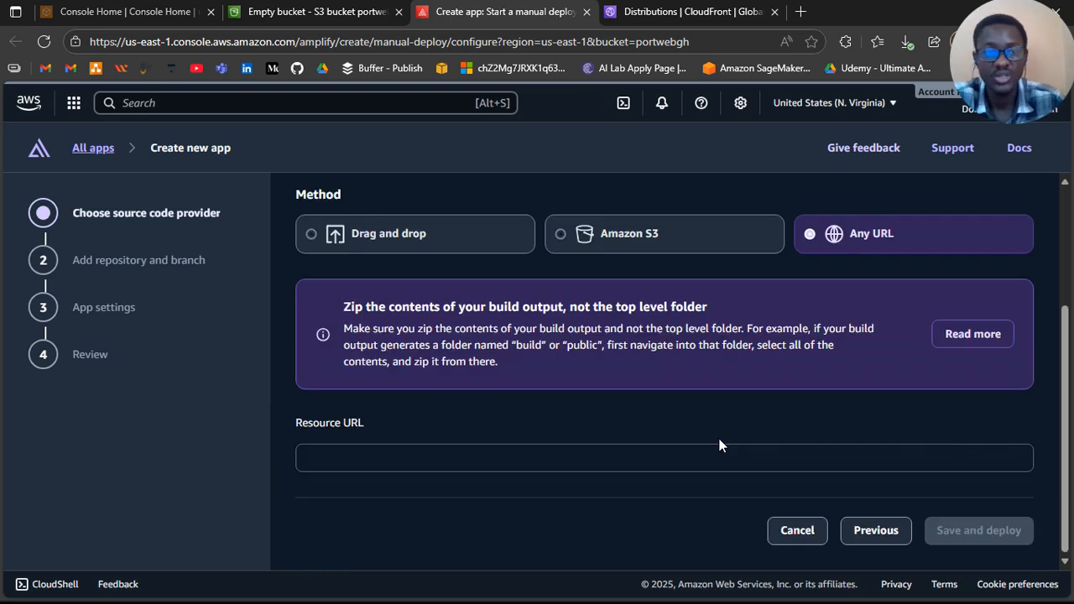
Step: Choose Amazon S3 as the deployment method, keep s3://portwebgh/ as the location of objects to host, and save and deploy the app
left_click(623, 240)
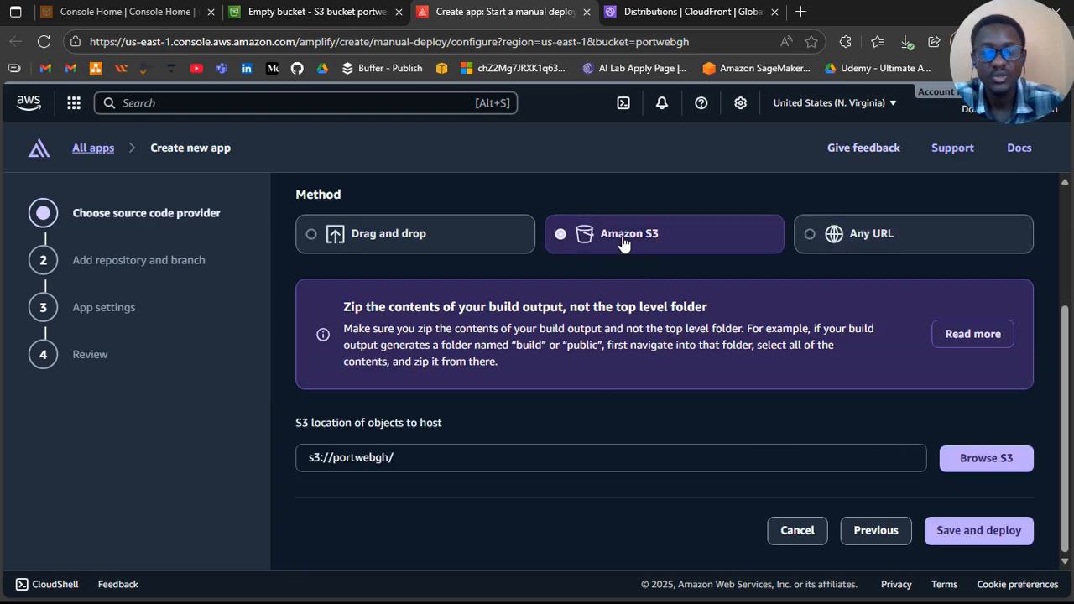
scroll(635, 426, "down", 1)
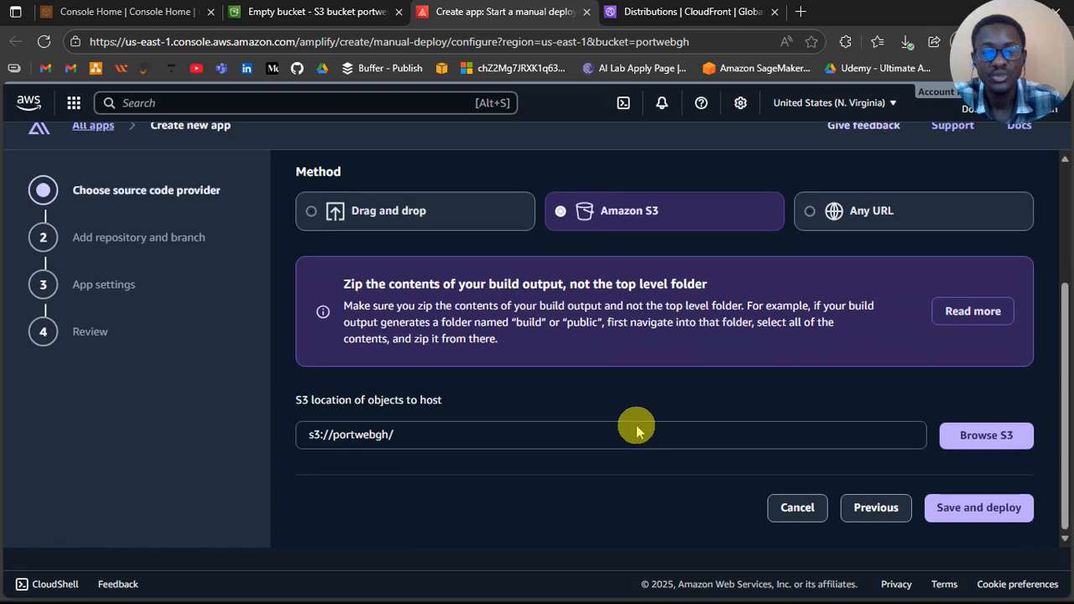
left_click(984, 468)
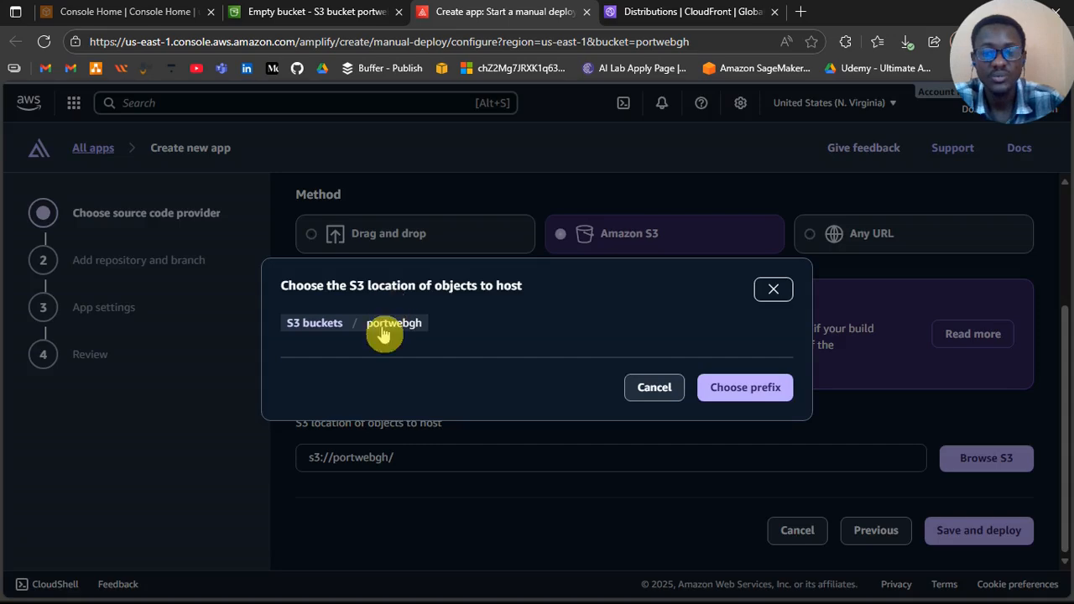
left_click(774, 290)
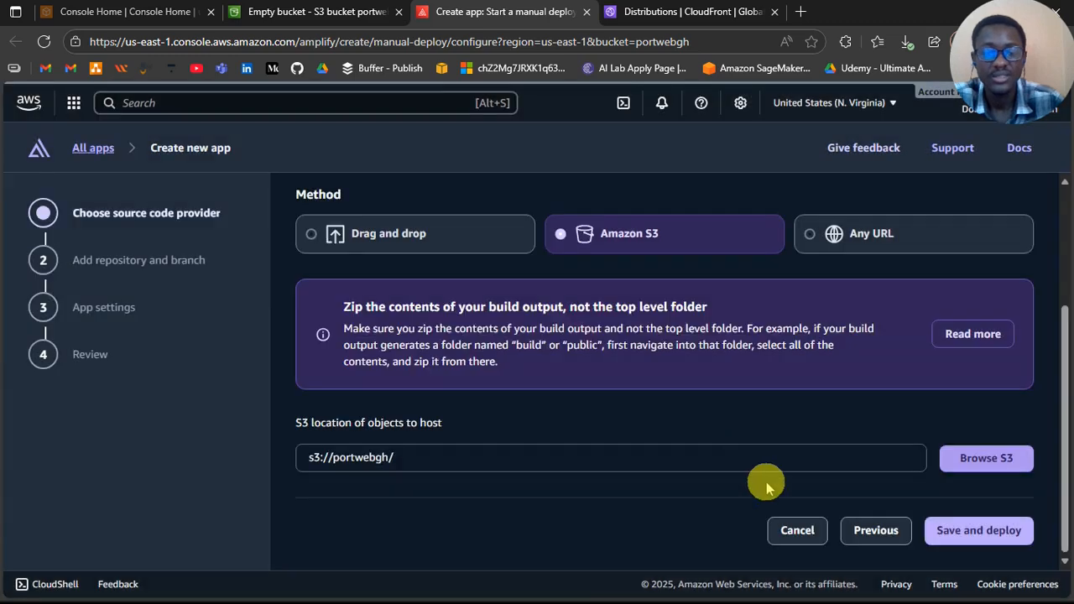
left_click(964, 535)
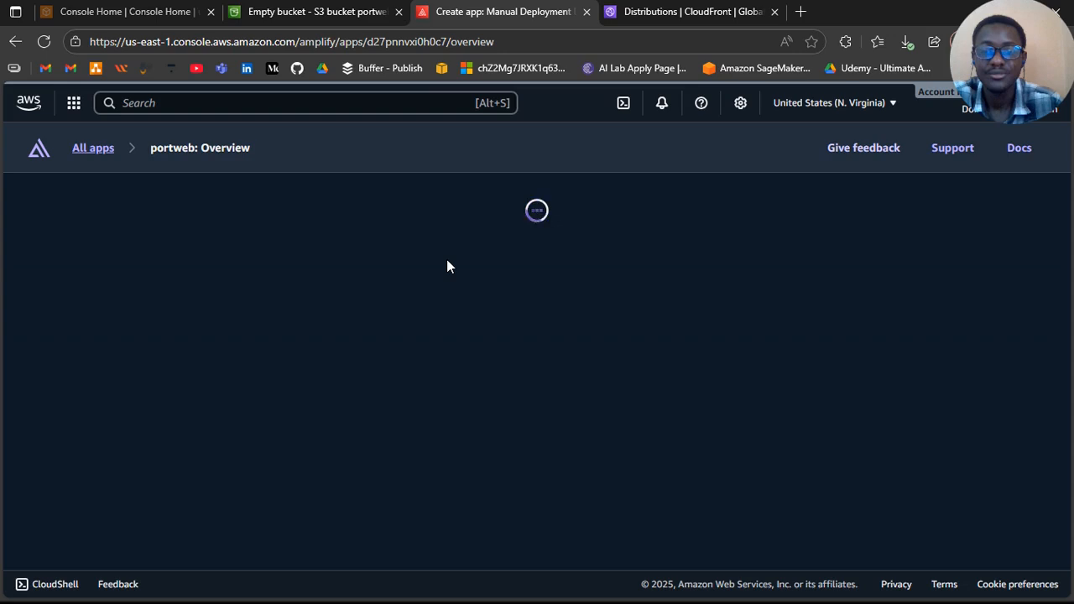
left_click(619, 227)
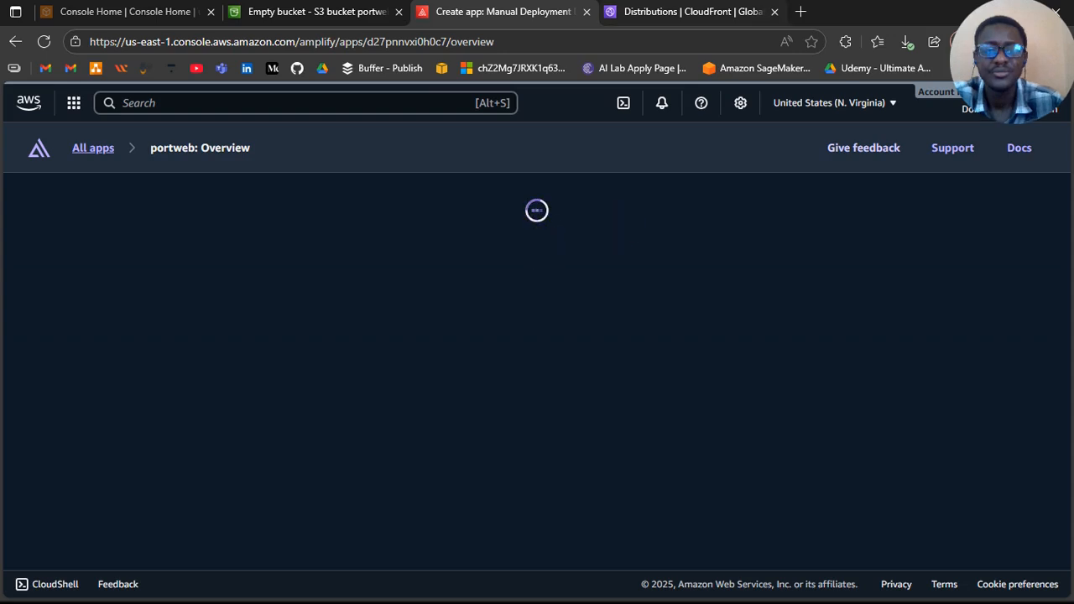
key("ctrl+Tab")
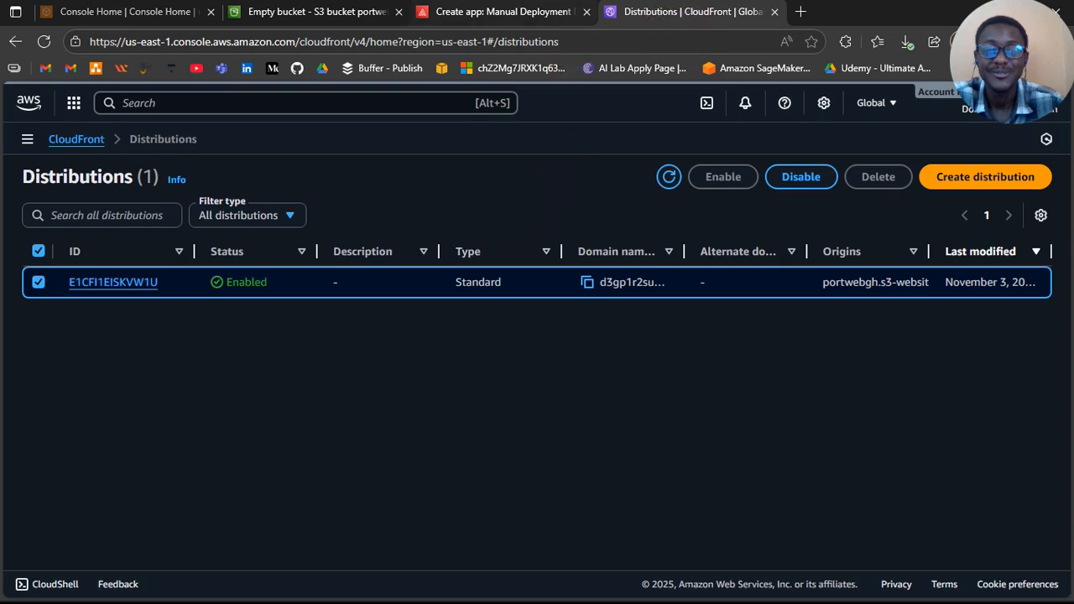
key("ctrl+shift+Tab")
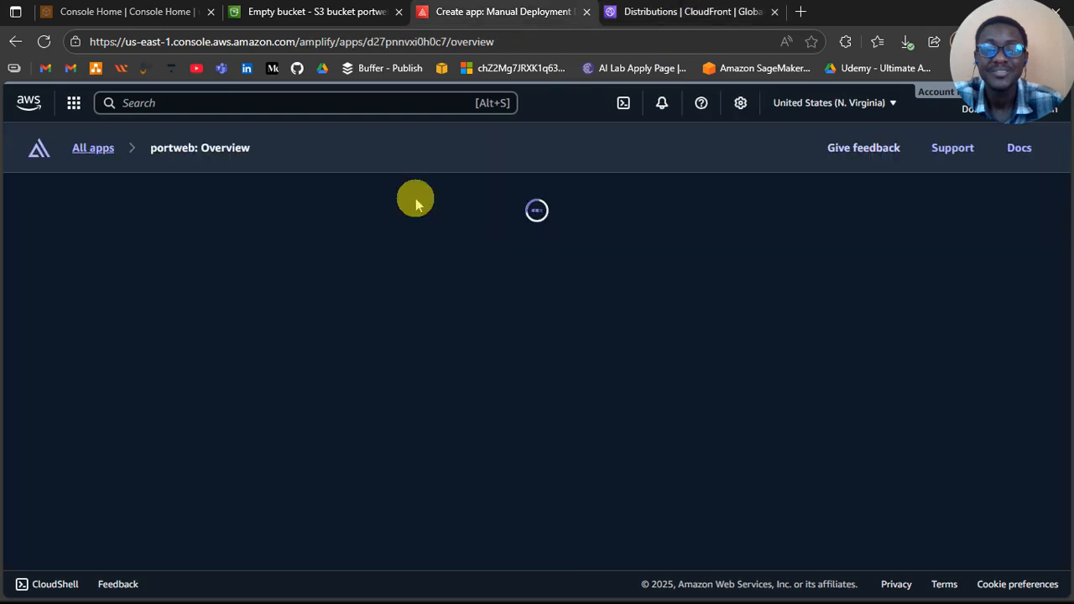